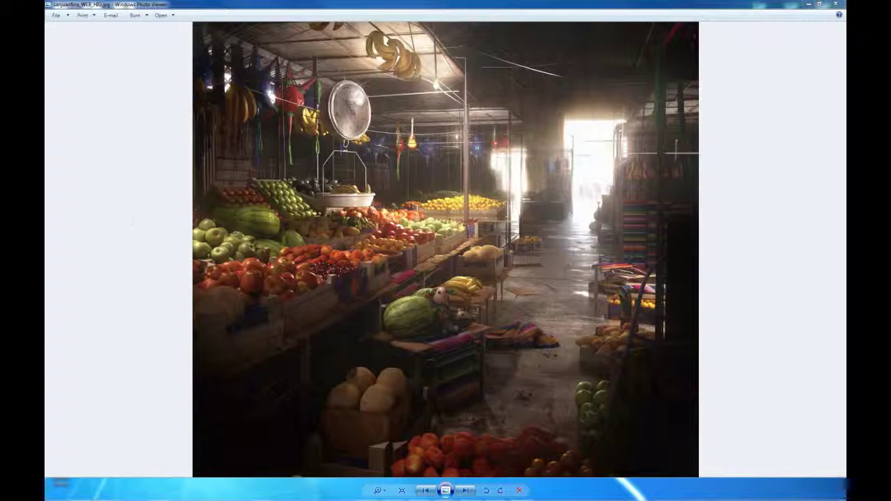
# - Examine the cantaloupe reference photos from the side and stem end, plus a close view of the melons in the market image
pyautogui.moveTo(46, 133); pyautogui.dragTo(758, 51)
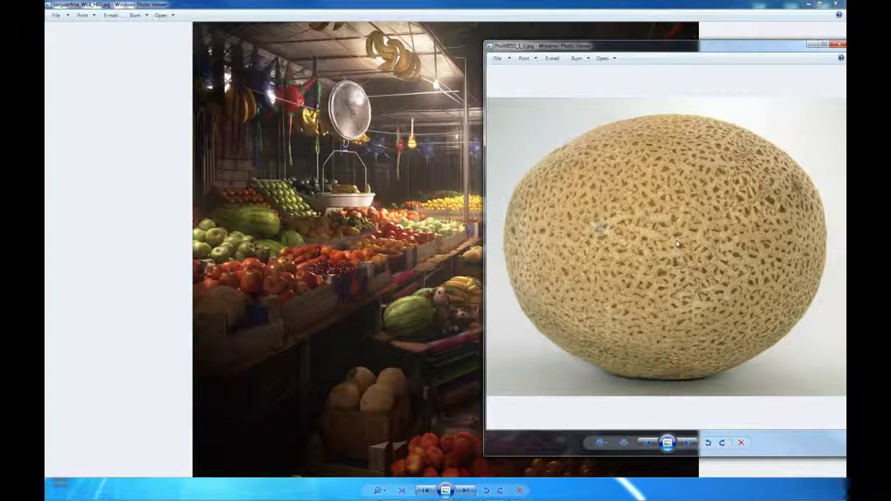
pyautogui.press('Right')
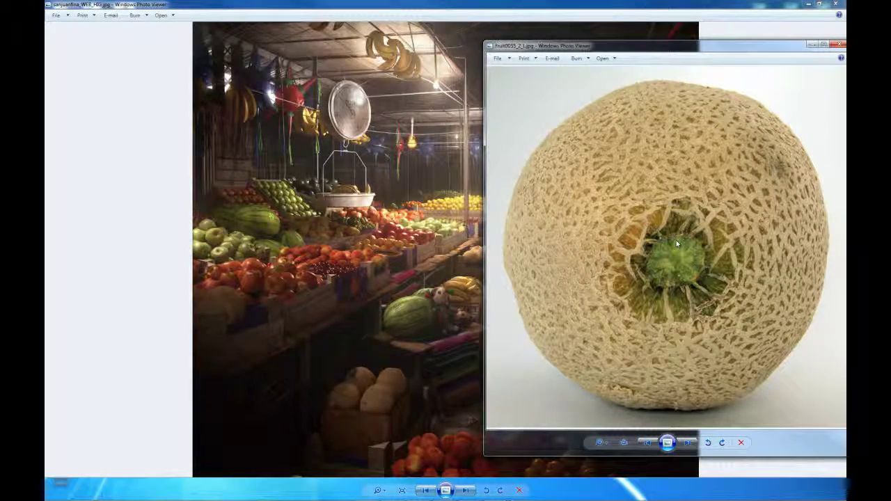
pyautogui.press('Left')
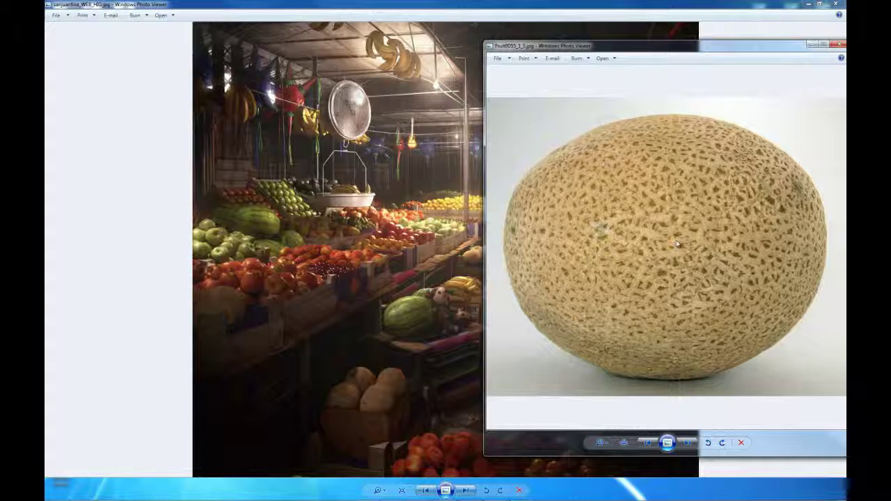
pyautogui.click(380, 395)
pyautogui.scroll(3, 380, 395)
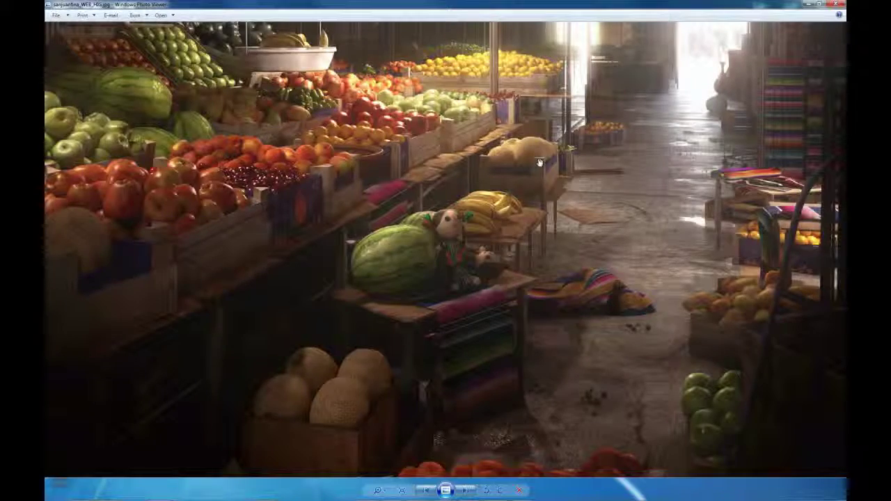
# - Restore the market image to a smaller window beside the cantaloupe photo, with the crate of melons in view
pyautogui.click(821, 4)
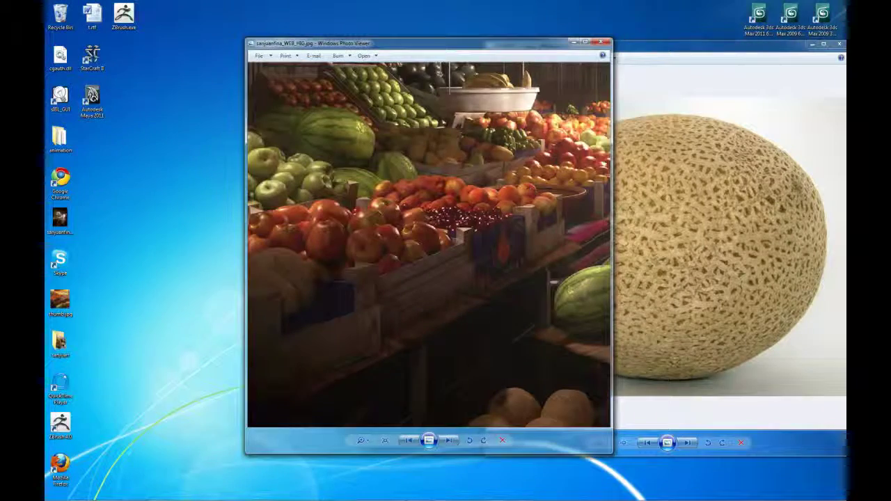
pyautogui.moveTo(482, 45); pyautogui.dragTo(386, 20)
pyautogui.moveTo(441, 364); pyautogui.dragTo(339, 269)
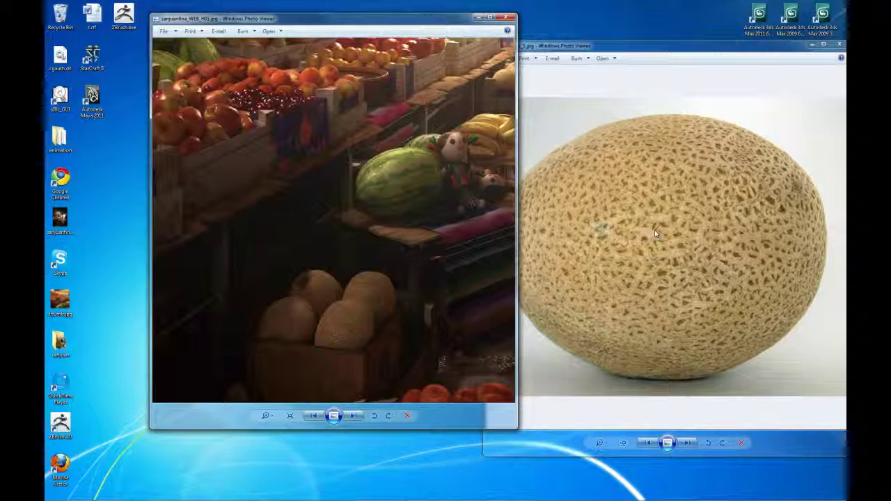
# - Switch to 3ds Max and examine the melon scene's ground plane, rectangular light and two target lights from several angles
pyautogui.moveTo(82, 492)
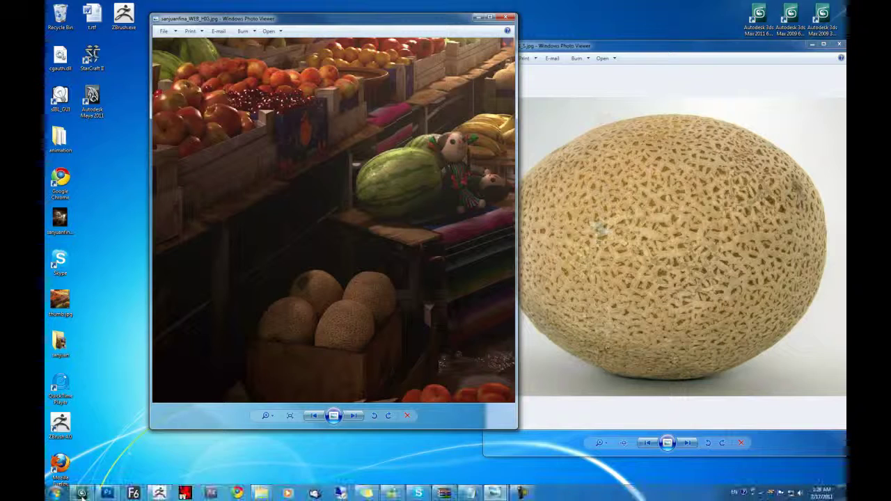
pyautogui.click(81, 492)
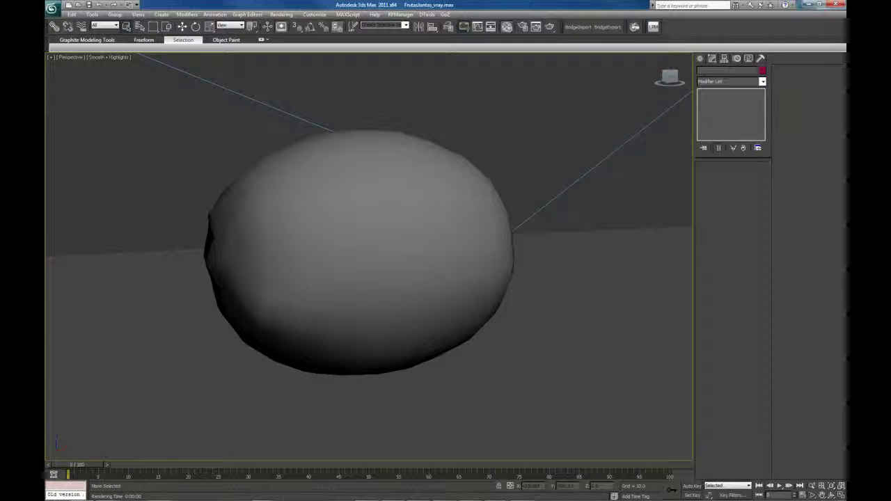
pyautogui.scroll(-5, 506, 140)
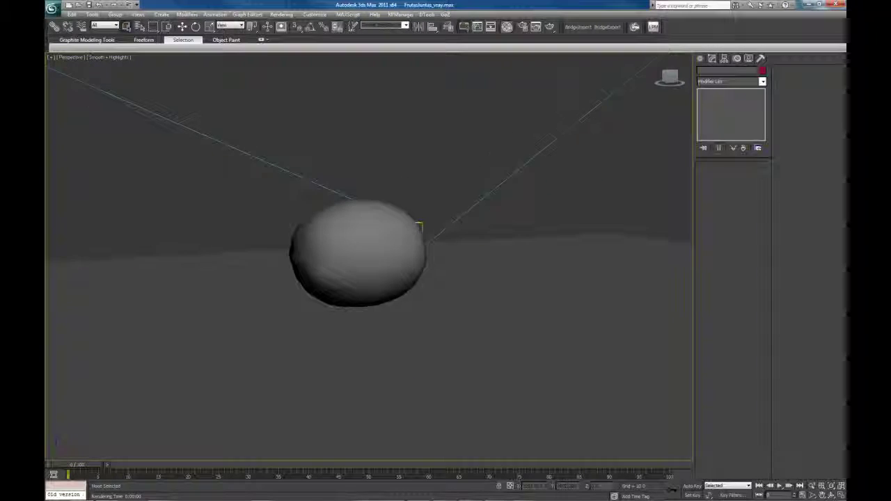
pyautogui.moveTo(501, 141); pyautogui.dragTo(412, 181, button='middle')
pyautogui.scroll(-4, 412, 181)
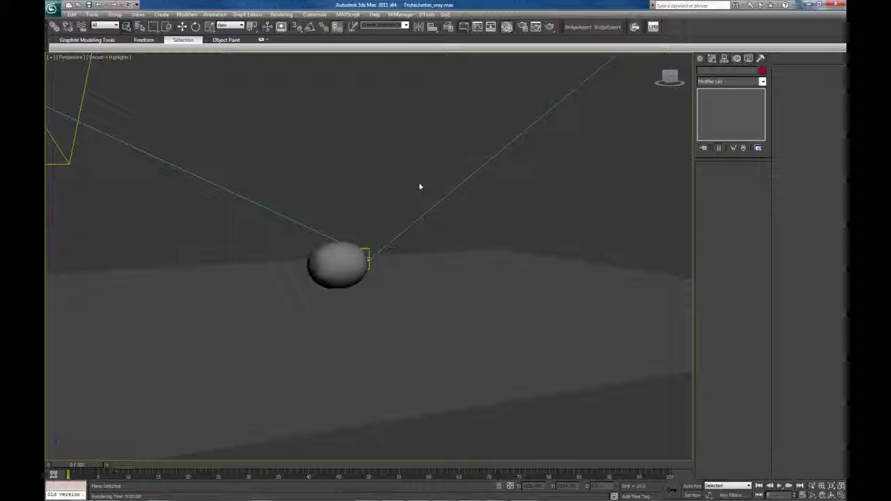
pyautogui.moveTo(423, 184); pyautogui.dragTo(393, 188, button='middle')
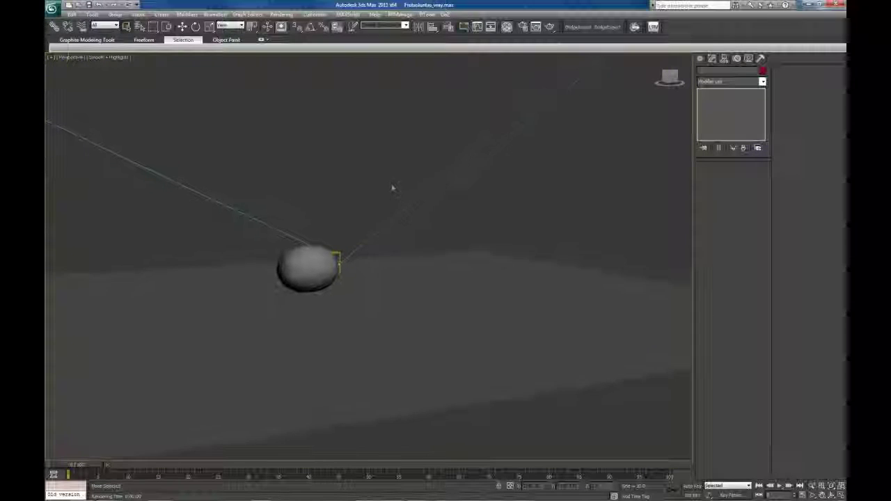
pyautogui.moveTo(452, 192); pyautogui.dragTo(359, 279, button='middle')
pyautogui.keyDown('alt'); pyautogui.moveTo(478, 238); pyautogui.dragTo(452, 232, button='middle'); pyautogui.keyUp('alt')
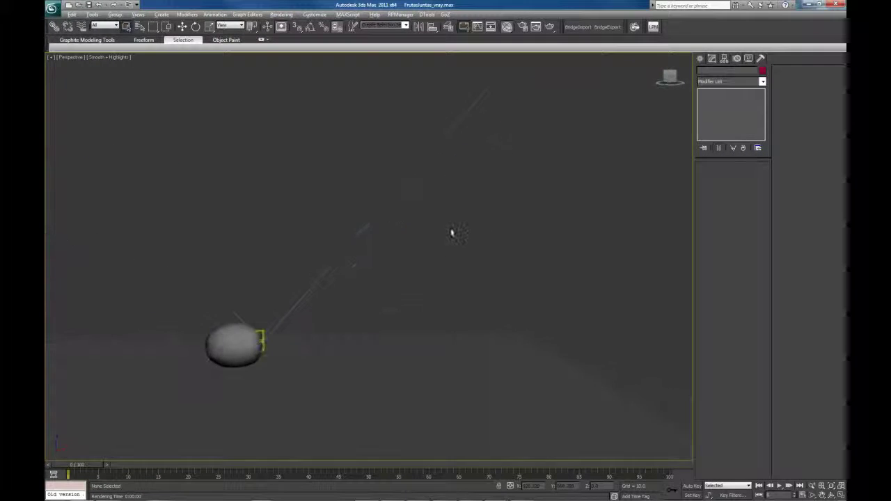
pyautogui.moveTo(387, 219); pyautogui.dragTo(448, 224, button='middle')
pyautogui.scroll(-4, 448, 224)
pyautogui.moveTo(455, 172); pyautogui.dragTo(405, 230, button='middle')
pyautogui.keyDown('alt'); pyautogui.moveTo(433, 202); pyautogui.dragTo(439, 225, button='middle'); pyautogui.keyUp('alt')
pyautogui.moveTo(354, 233); pyautogui.dragTo(449, 189, button='middle')
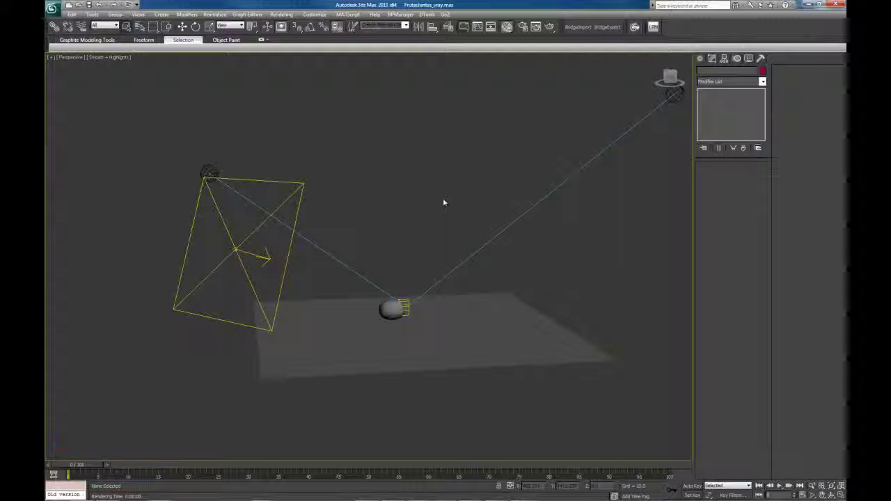
pyautogui.moveTo(394, 216); pyautogui.dragTo(345, 195, button='middle')
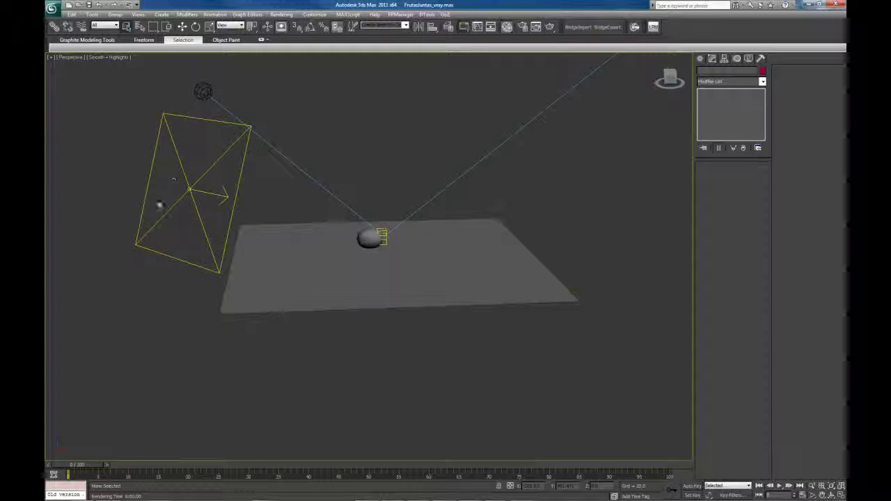
pyautogui.keyDown('alt'); pyautogui.moveTo(201, 205); pyautogui.dragTo(455, 232, button='middle'); pyautogui.keyUp('alt')
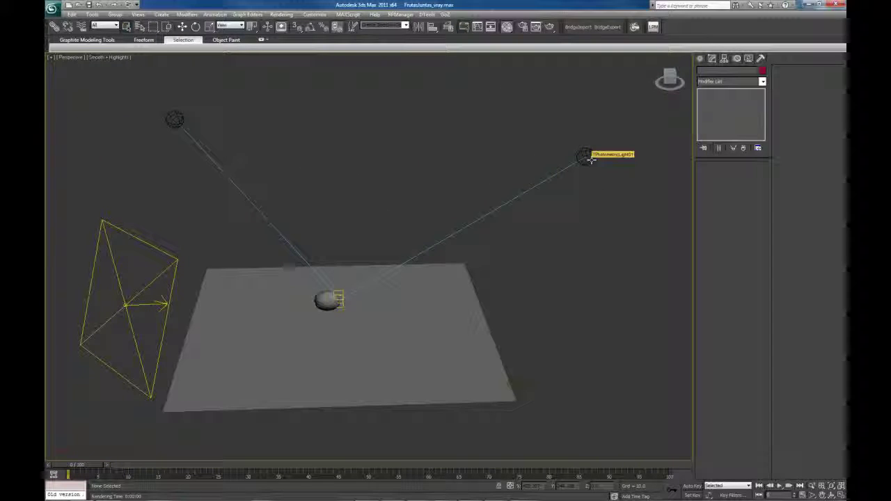
pyautogui.keyDown('alt'); pyautogui.moveTo(563, 161); pyautogui.dragTo(369, 188, button='middle'); pyautogui.keyUp('alt')
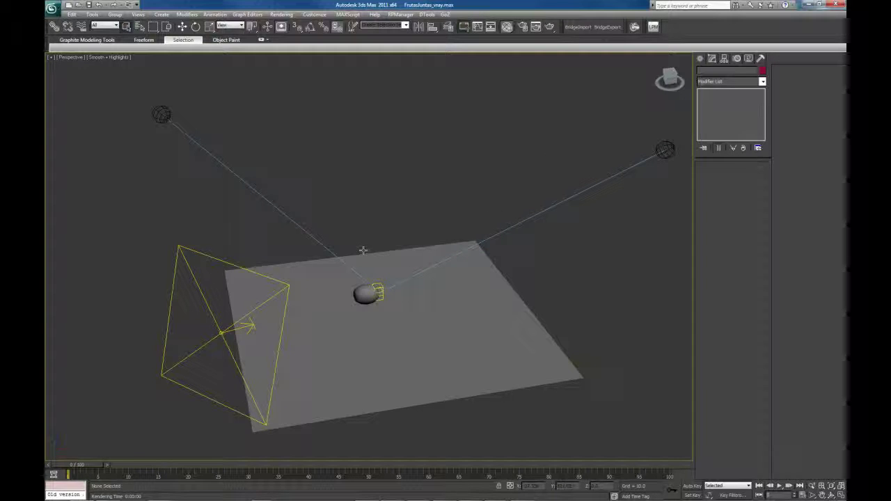
pyautogui.keyDown('alt'); pyautogui.moveTo(471, 221); pyautogui.dragTo(597, 162, button='middle'); pyautogui.keyUp('alt')
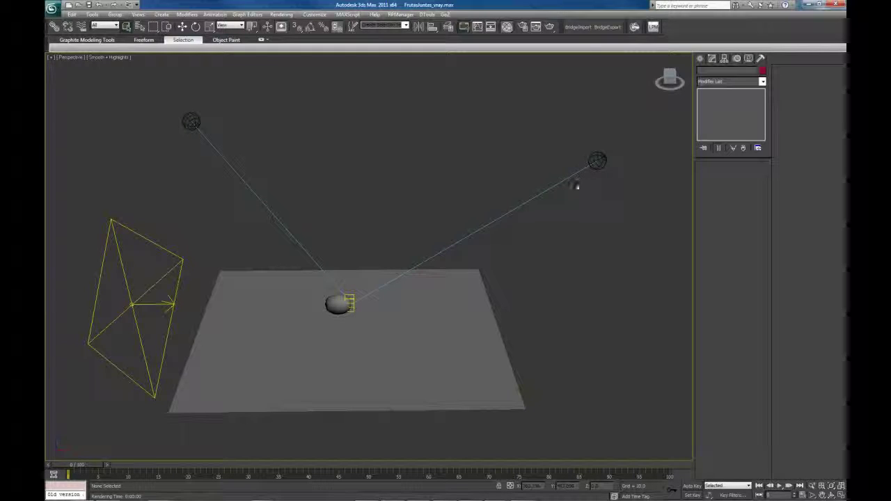
pyautogui.moveTo(368, 211); pyautogui.dragTo(423, 189, button='middle')
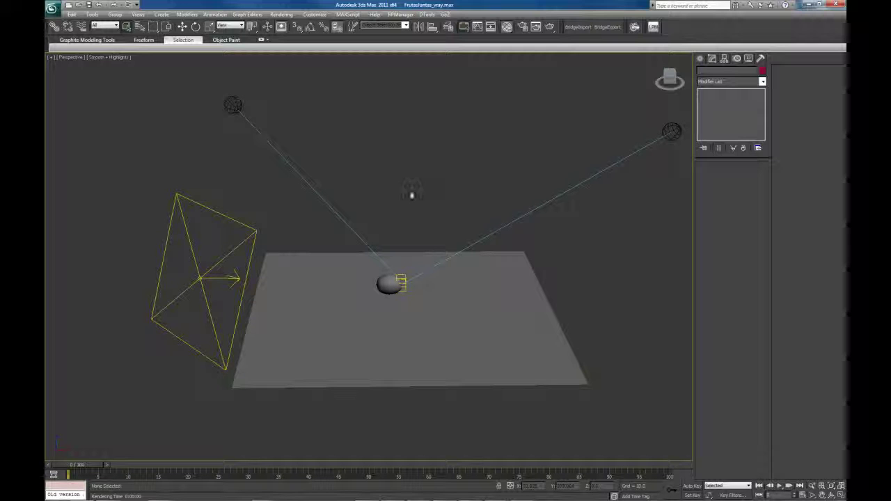
# - Inspect the parameters of the rectangular VRay plane light beside the ground plane, leaving it deselected
pyautogui.click(216, 268)
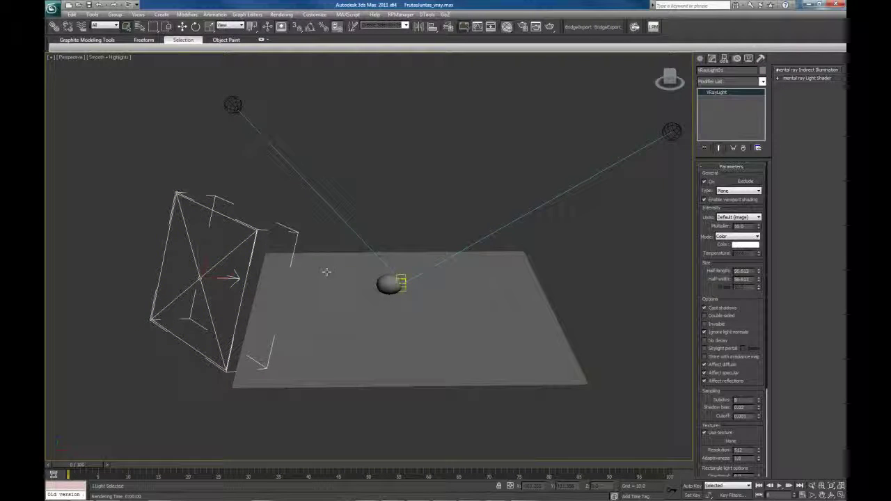
pyautogui.keyDown('alt'); pyautogui.moveTo(324, 272); pyautogui.dragTo(328, 271, button='middle'); pyautogui.keyUp('alt')
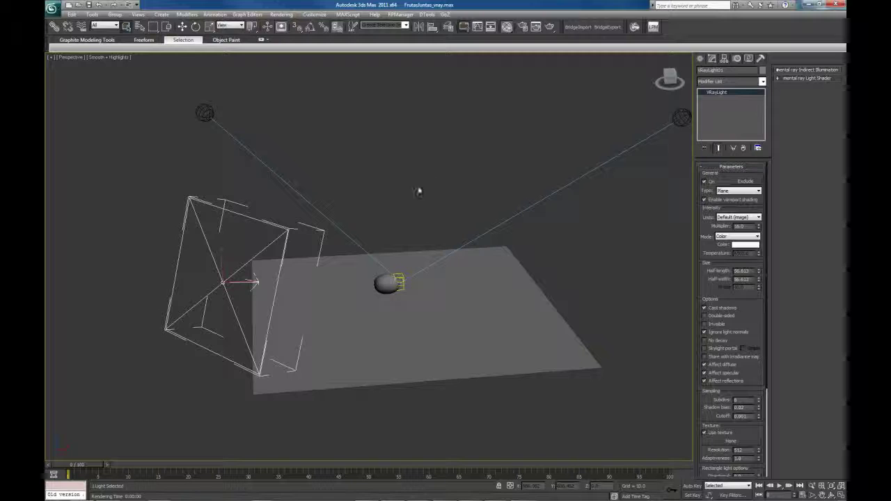
pyautogui.click(420, 191)
# - Frame the melon in a close perspective view and render it with the current lighting
pyautogui.click(384, 282)
pyautogui.press('z')
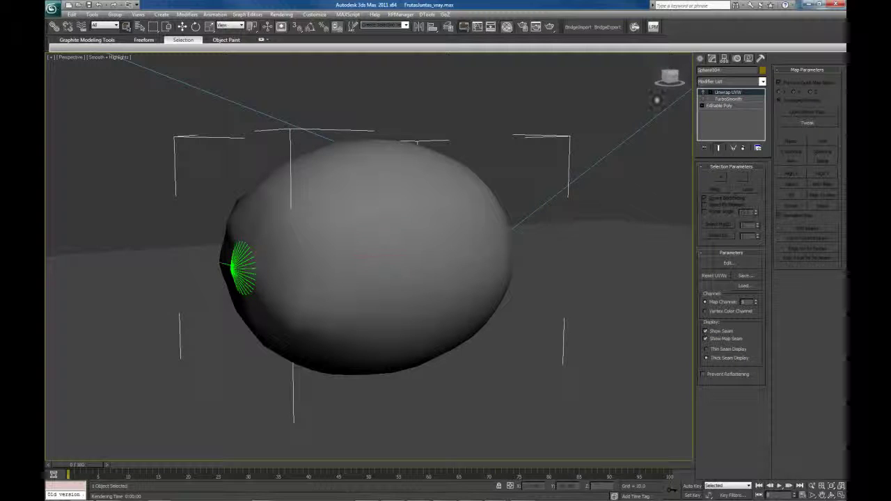
pyautogui.click(652, 102)
pyautogui.click(425, 209)
pyautogui.keyDown('alt'); pyautogui.moveTo(443, 258); pyautogui.dragTo(449, 235, button='middle'); pyautogui.keyUp('alt')
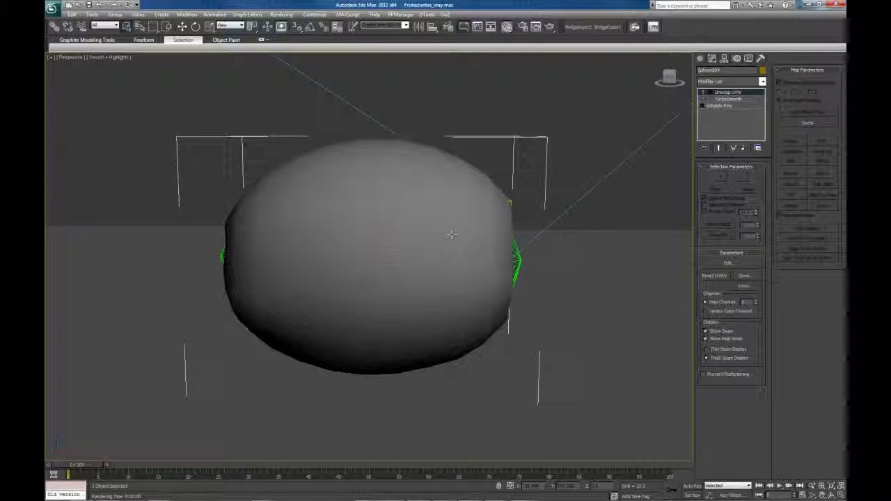
pyautogui.scroll(-6, 371, 230)
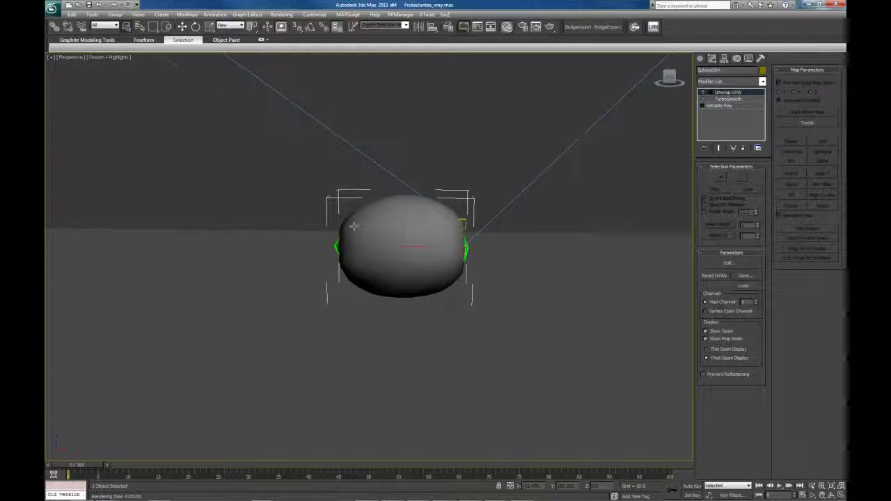
pyautogui.keyDown('alt'); pyautogui.moveTo(353, 226); pyautogui.dragTo(368, 224, button='middle'); pyautogui.keyUp('alt')
pyautogui.scroll(4, 407, 243)
pyautogui.moveTo(481, 232); pyautogui.dragTo(441, 260, button='middle')
pyautogui.hotkey('shift', 'q')
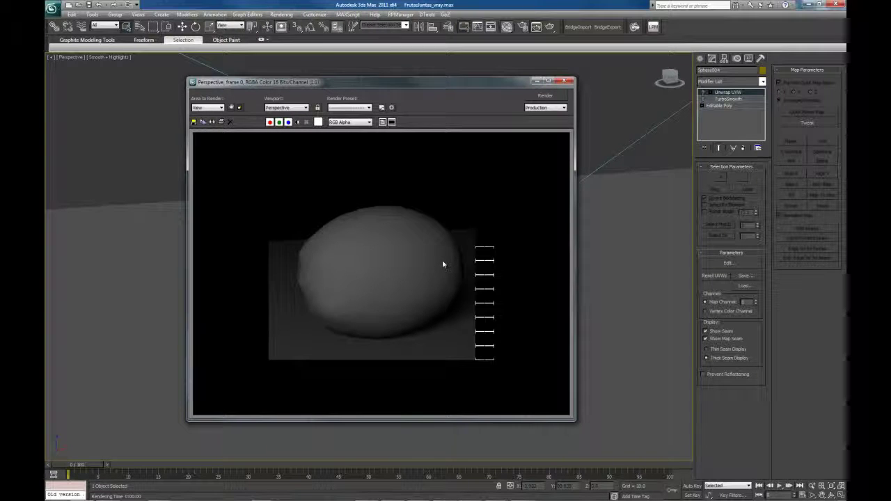
pyautogui.moveTo(370, 82); pyautogui.dragTo(366, 83)
pyautogui.click(353, 69)
# - Switch to the four-viewport layout and inspect the parameters of both photometric target lights
pyautogui.hotkey('alt', 'w')
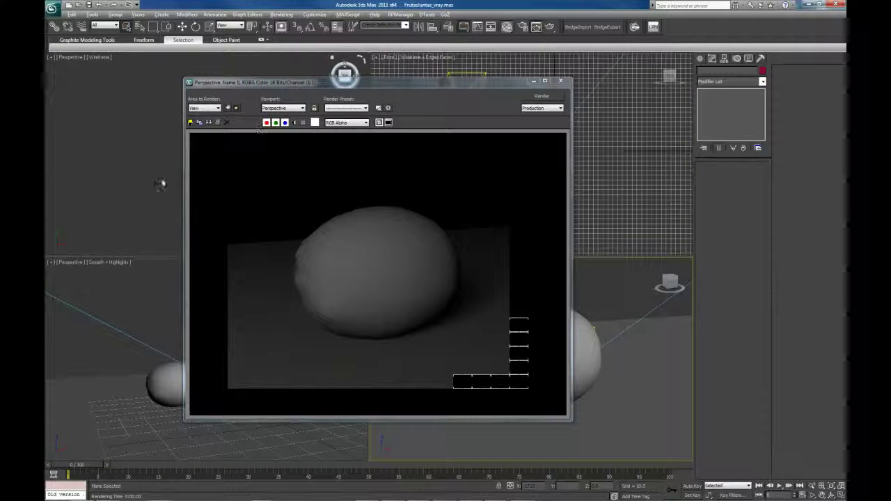
pyautogui.click(135, 198)
pyautogui.moveTo(174, 193); pyautogui.dragTo(93, 186, button='middle')
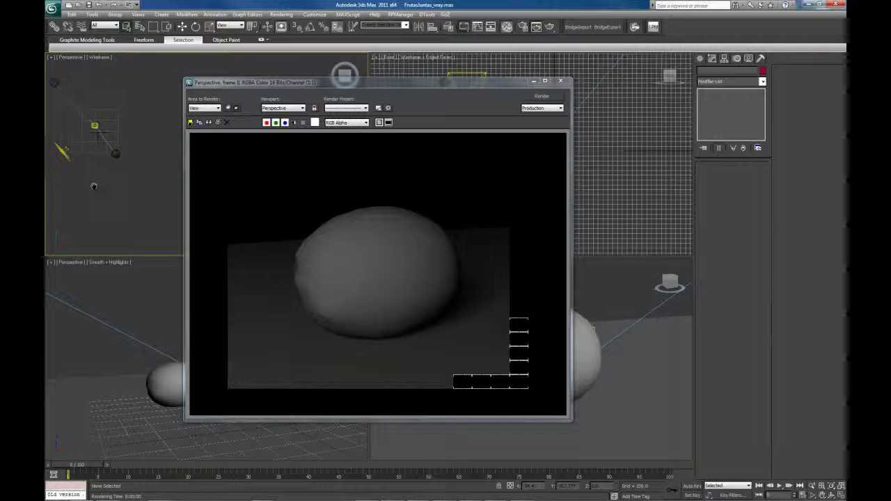
pyautogui.click(113, 156)
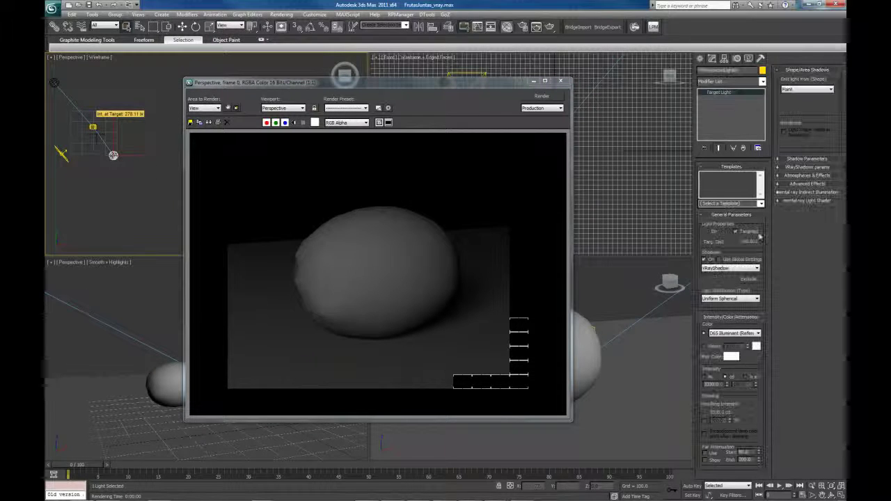
pyautogui.click(707, 231)
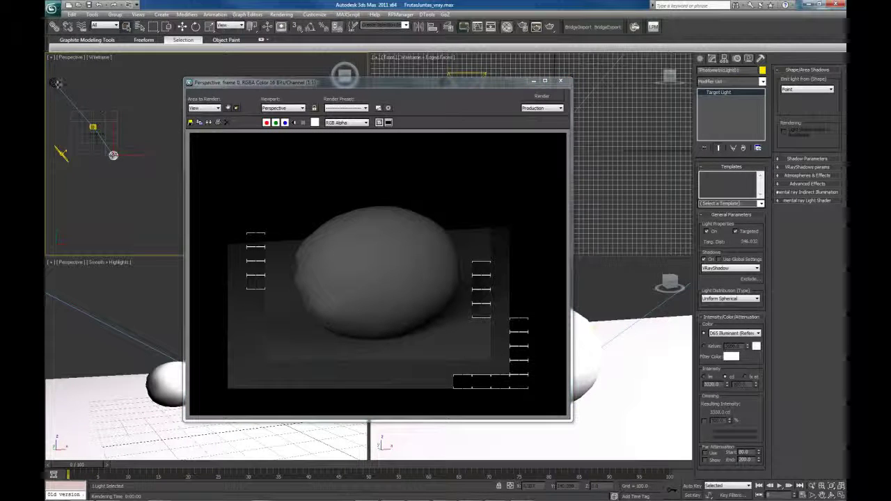
pyautogui.click(58, 83)
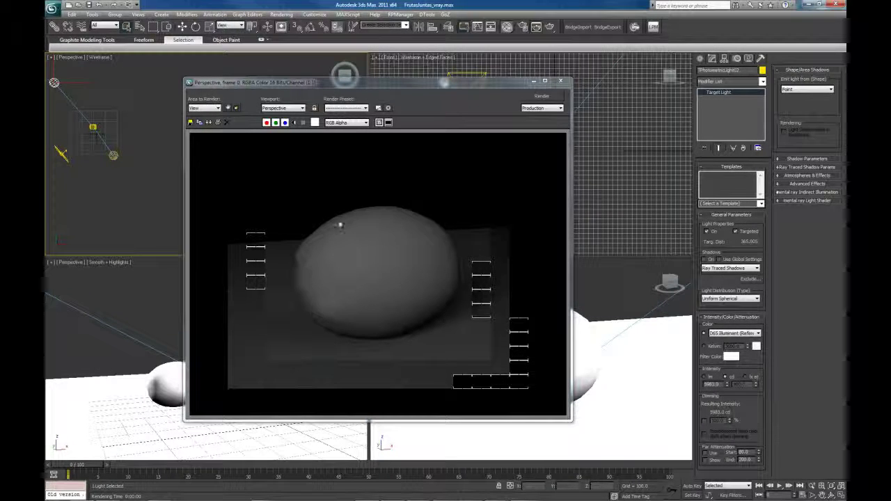
pyautogui.click(463, 4)
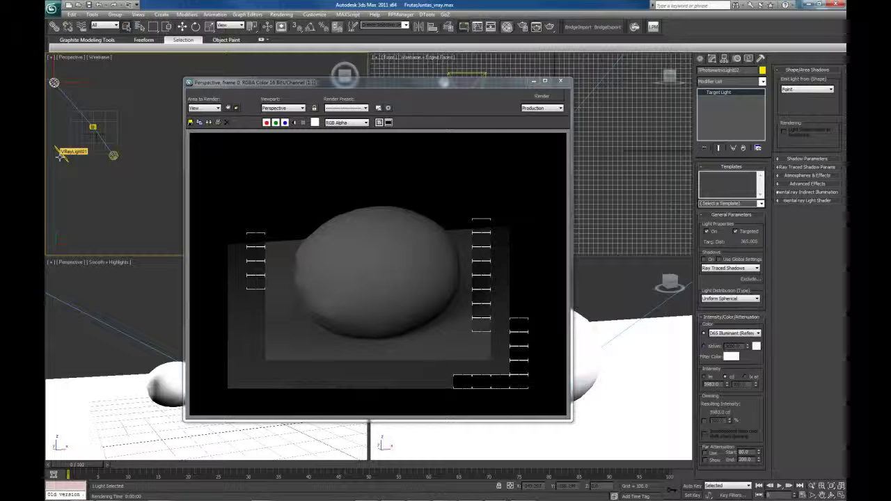
# - Close the rendered frame window, select the melon and maximize its close-up perspective viewport
pyautogui.moveTo(464, 83); pyautogui.dragTo(641, 70)
pyautogui.click(740, 70)
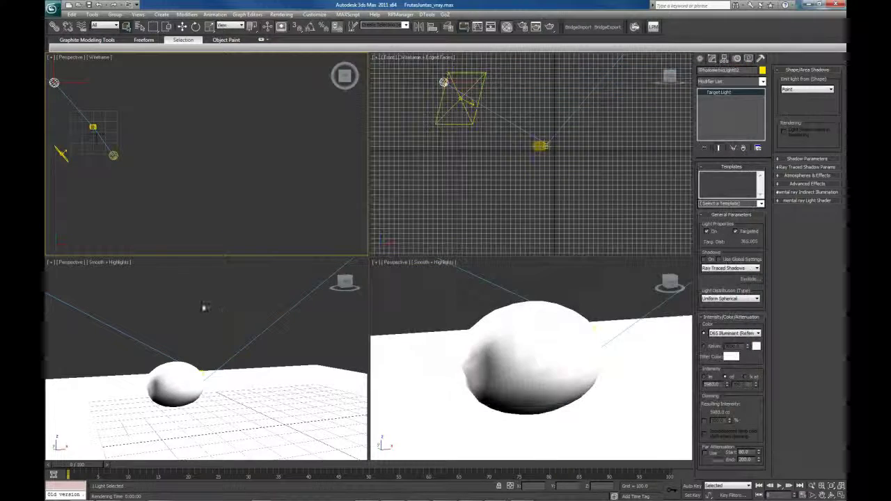
pyautogui.click(397, 295)
pyautogui.click(491, 319)
pyautogui.hotkey('alt', 'w')
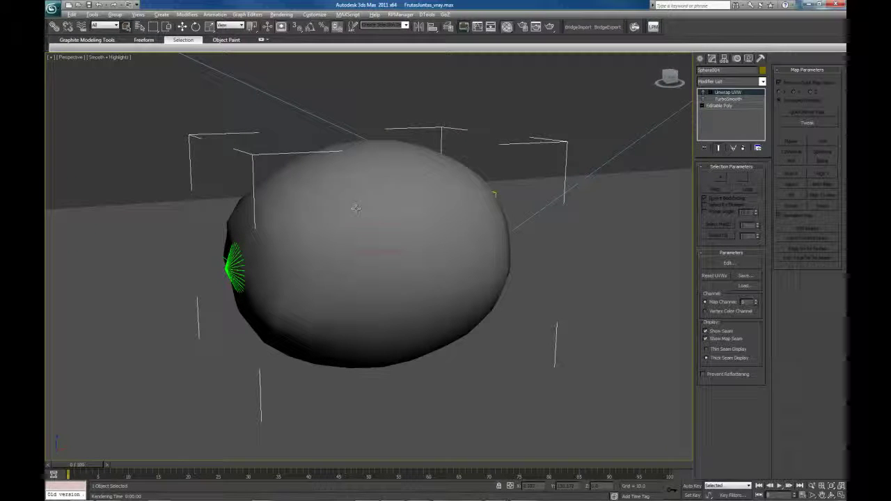
# - Open the UV layout of the melon's Unwrap UVW modifier for editing
pyautogui.keyDown('alt'); pyautogui.moveTo(299, 301); pyautogui.dragTo(417, 240, button='middle'); pyautogui.keyUp('alt')
pyautogui.keyDown('alt'); pyautogui.moveTo(339, 295); pyautogui.dragTo(382, 251, button='middle'); pyautogui.keyUp('alt')
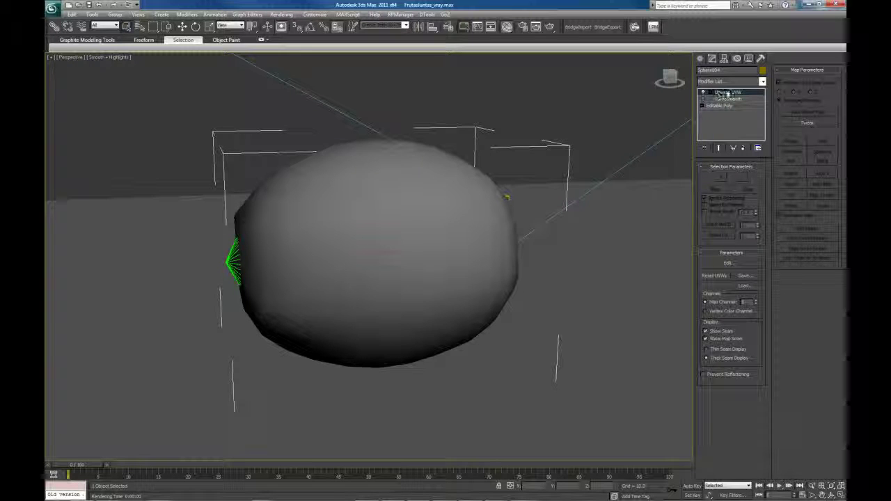
pyautogui.click(726, 94)
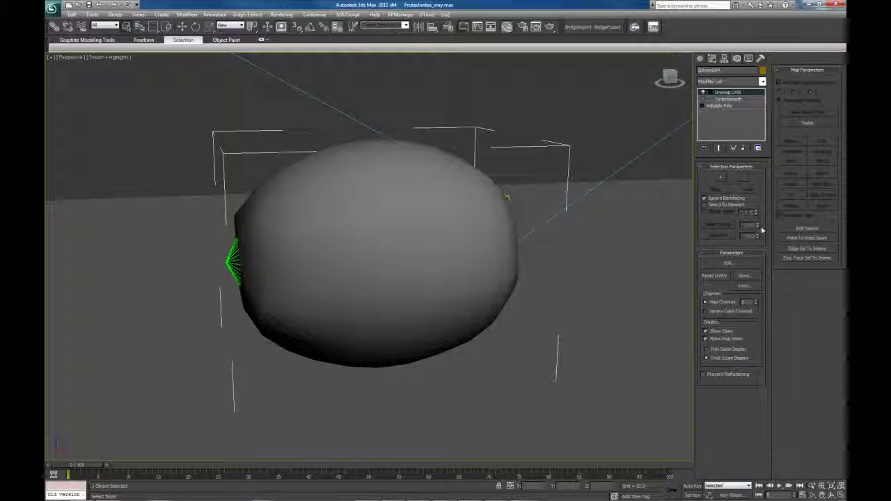
pyautogui.click(748, 262)
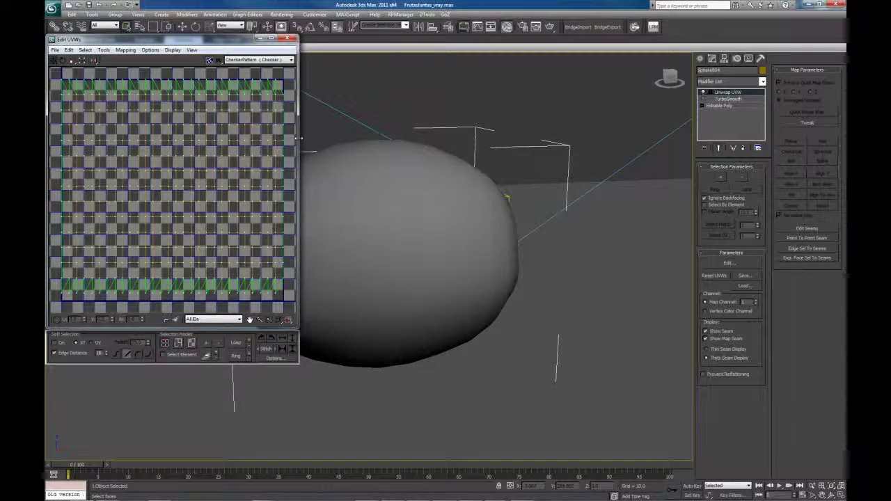
# - Widen the Edit UVWs window and reposition it so the whole UV layout and the melon's end are in view
pyautogui.moveTo(299, 139); pyautogui.dragTo(476, 139)
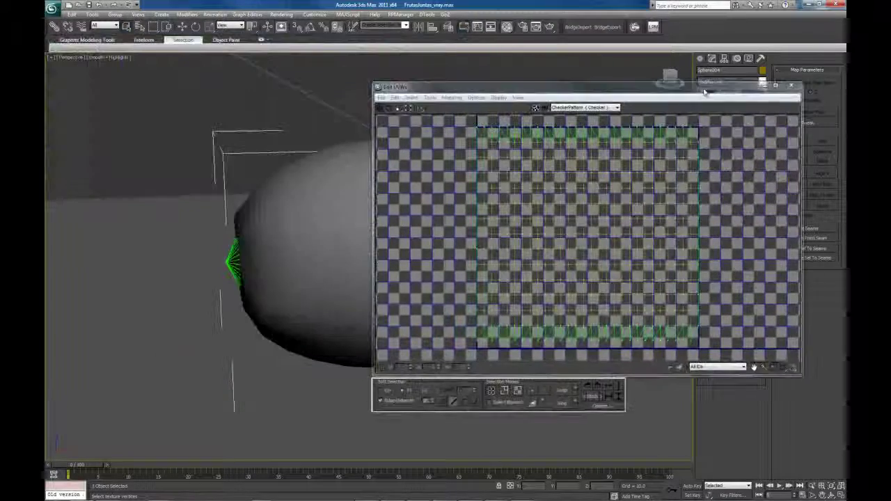
pyautogui.moveTo(529, 84); pyautogui.dragTo(553, 84)
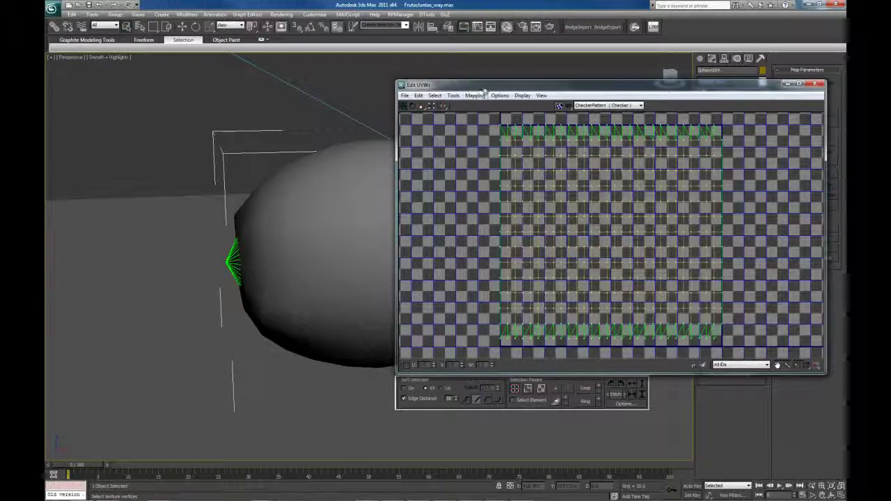
pyautogui.moveTo(482, 89); pyautogui.dragTo(383, 70)
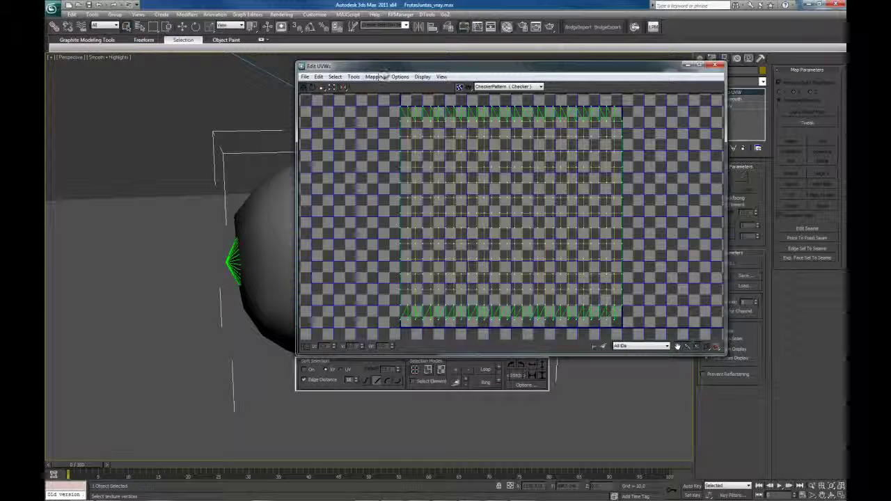
# - Render the melon's UVW template at 1500 by 1500 pixels and bring the whole rendered map into view
pyautogui.click(400, 76)
pyautogui.moveTo(374, 78)
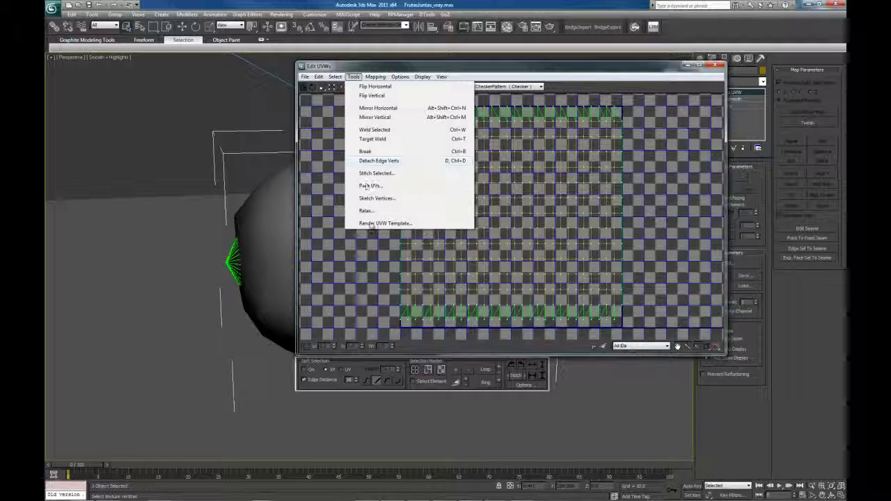
pyautogui.click(372, 223)
pyautogui.moveTo(325, 85); pyautogui.dragTo(584, 125)
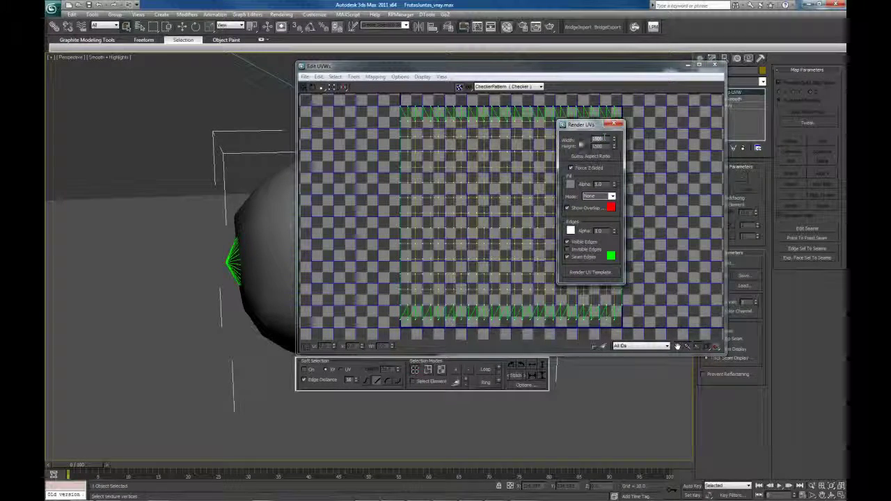
pyautogui.press('Tab')
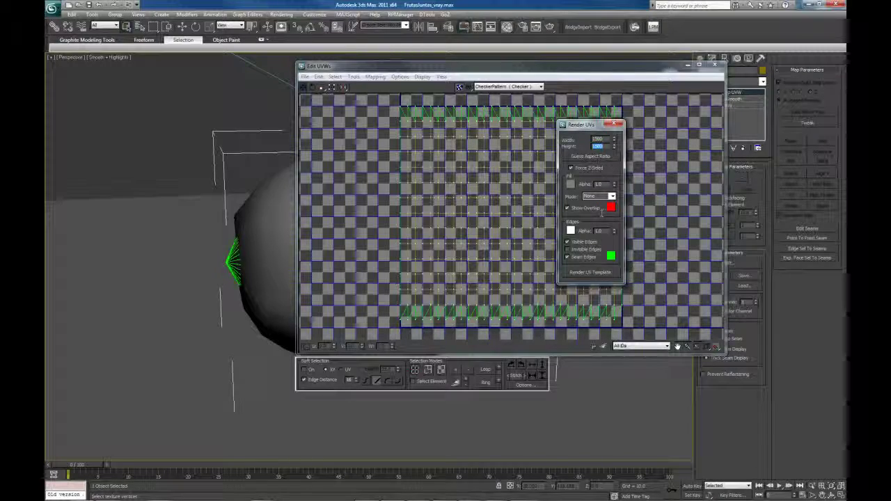
pyautogui.click(598, 275)
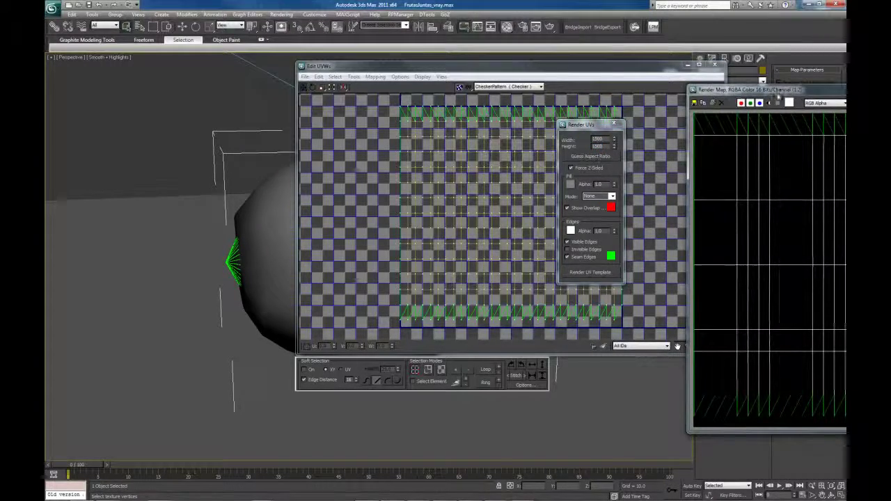
pyautogui.moveTo(776, 89); pyautogui.dragTo(229, 66)
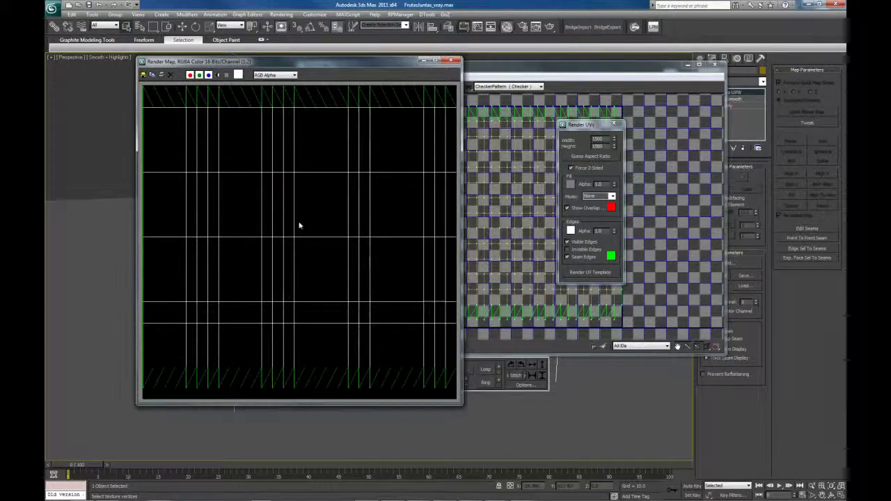
pyautogui.scroll(-1, 268, 165)
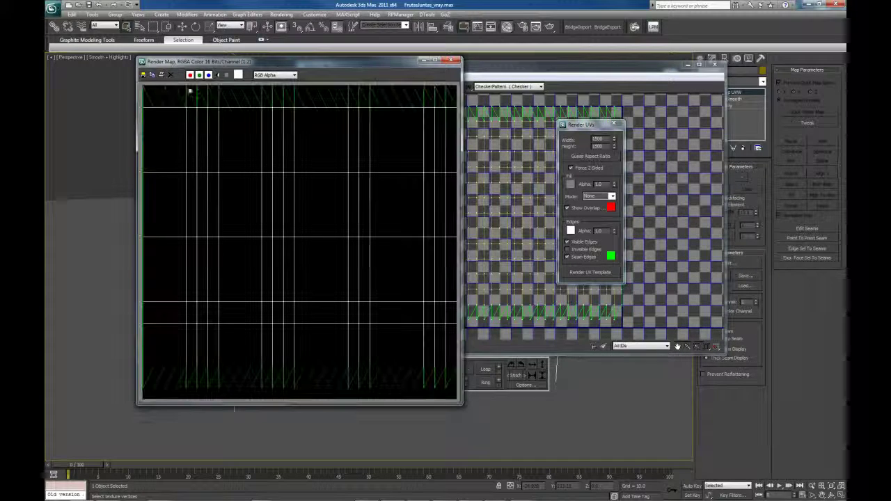
# - Save the rendered UV template over melonunwrap.jpg in the melontest folder at JPEG quality 100
pyautogui.click(143, 75)
pyautogui.click(348, 142)
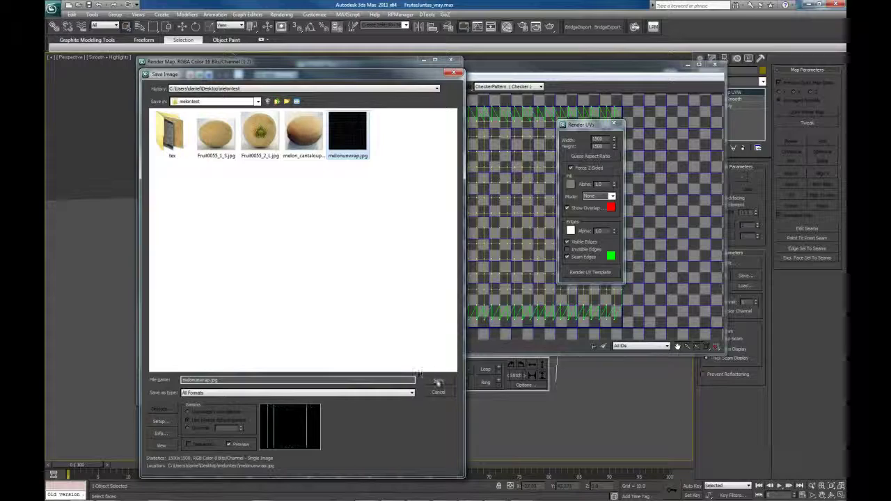
pyautogui.click(438, 380)
pyautogui.click(459, 285)
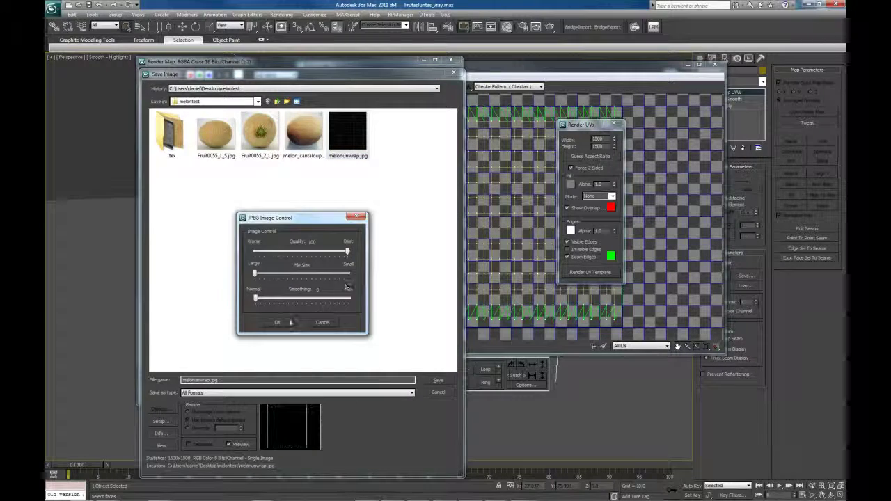
pyautogui.click(281, 321)
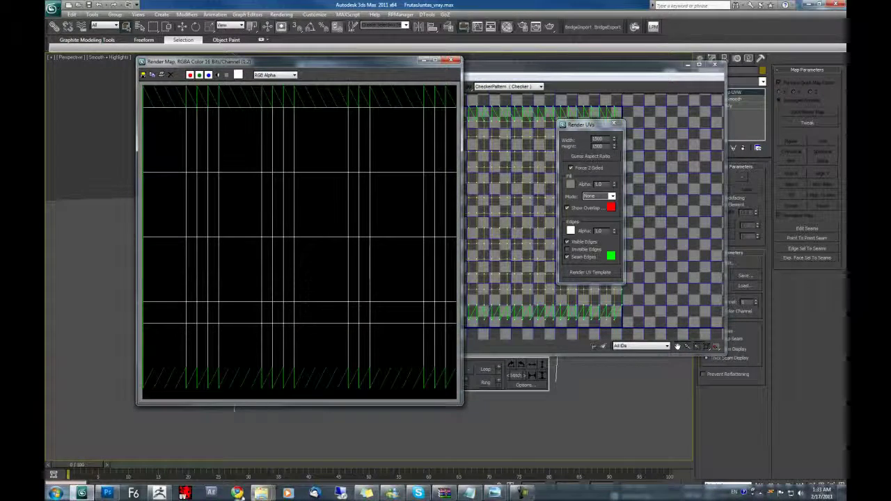
# - Switch to Photoshop and open the UV template image melonunwrap.jpg
pyautogui.click(108, 493)
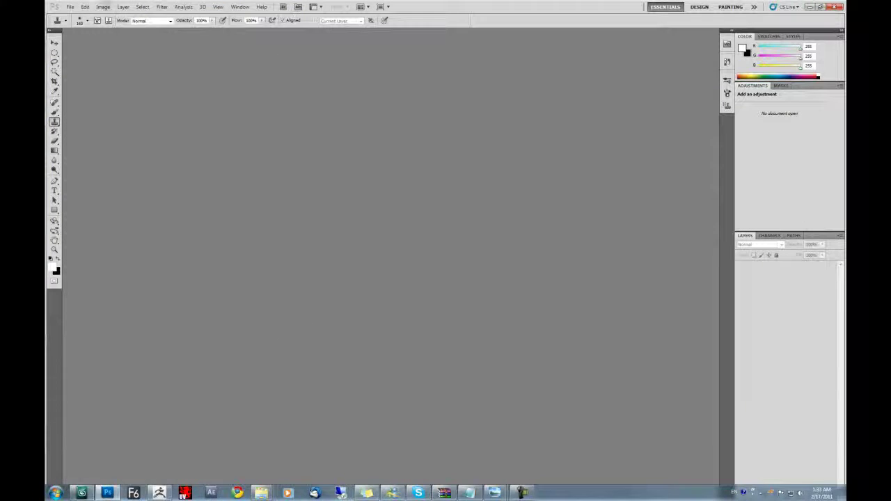
pyautogui.click(70, 7)
pyautogui.click(77, 23)
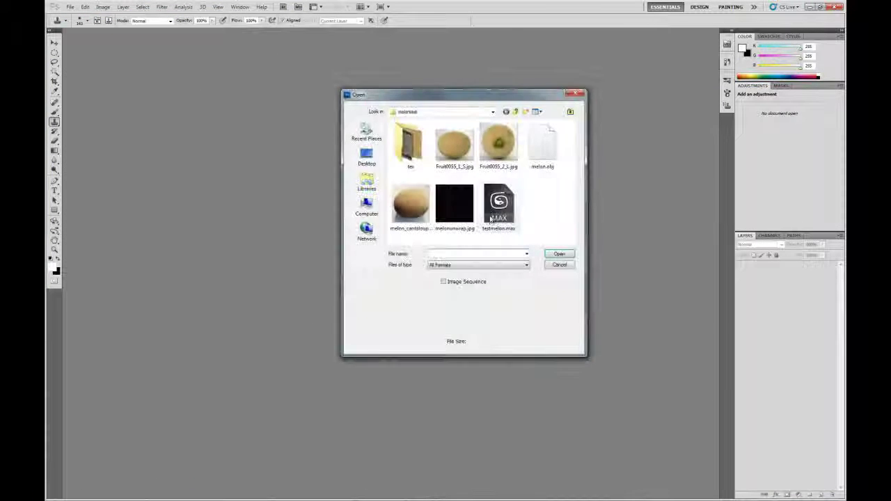
pyautogui.click(457, 202)
pyautogui.click(559, 253)
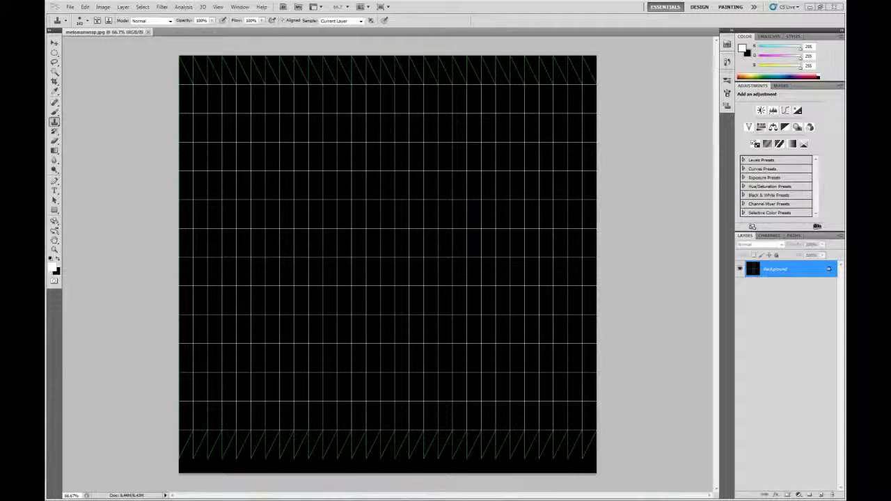
# - Place the melon photo Fruit0055_1_S at full size on the template and put a duplicate of the Background layer above it
pyautogui.hotkey('ctrl', 't')
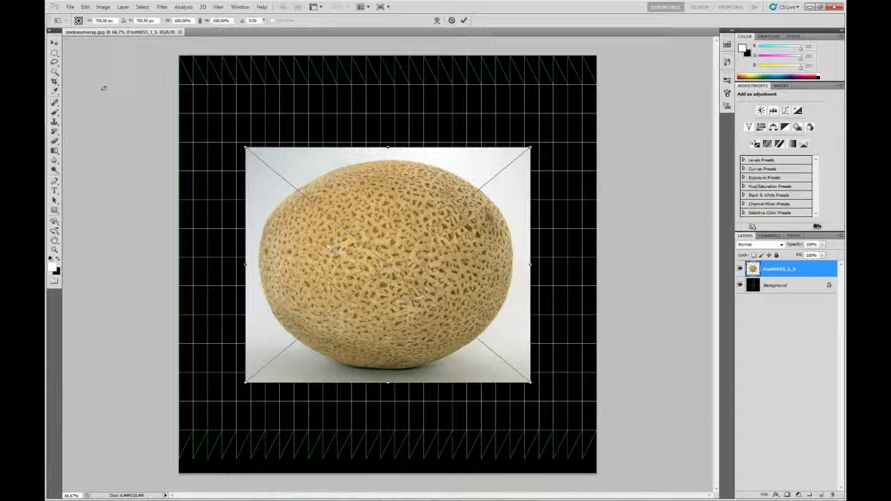
pyautogui.press('Return')
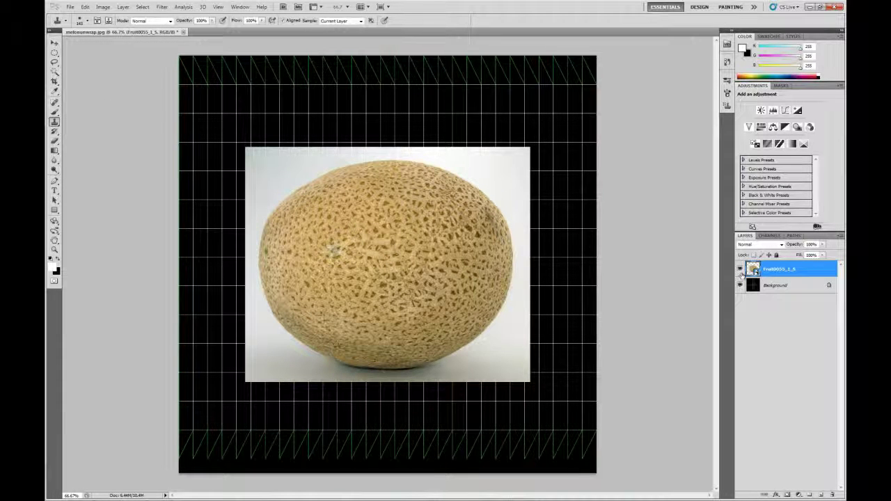
pyautogui.moveTo(762, 292); pyautogui.dragTo(821, 494)
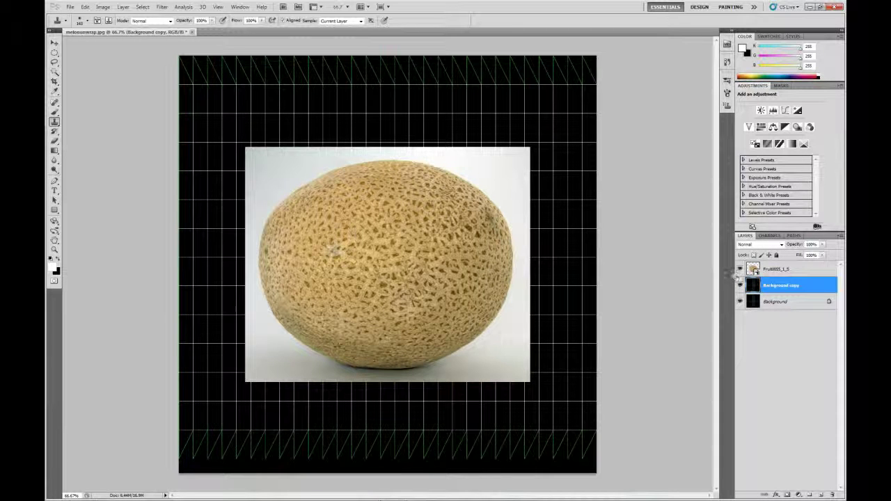
pyautogui.moveTo(750, 285); pyautogui.dragTo(752, 266)
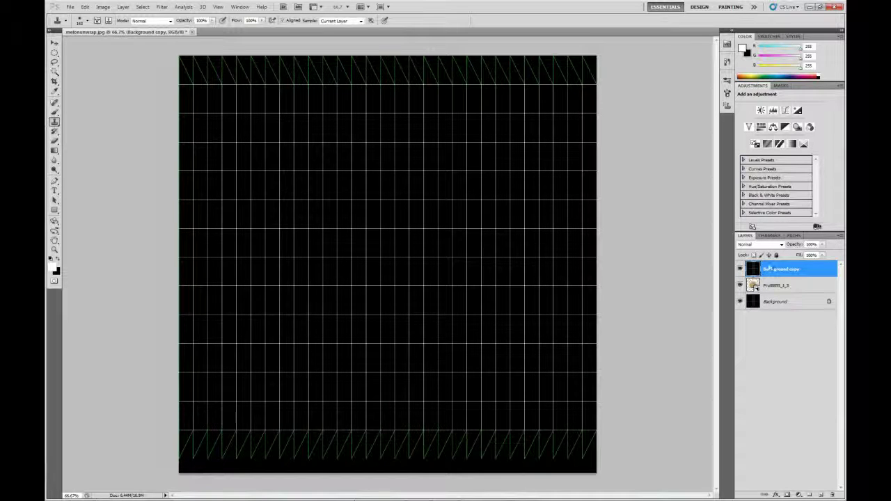
# - Set the duplicated template layer's blend mode to Difference and delete the original Background layer
pyautogui.click(781, 245)
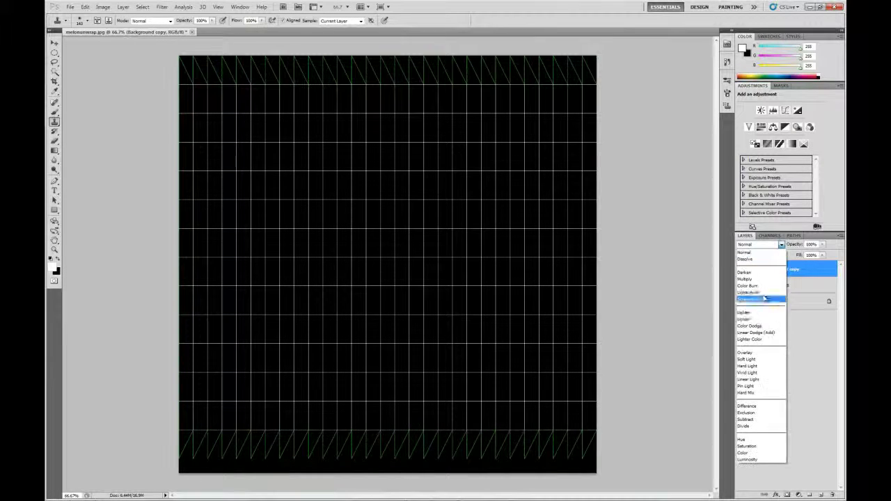
pyautogui.click(755, 407)
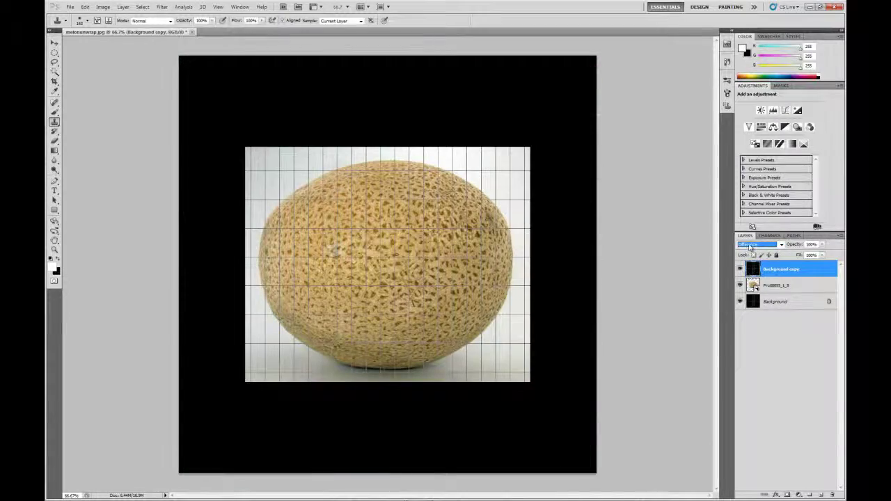
pyautogui.hotkey('ctrl', '+')
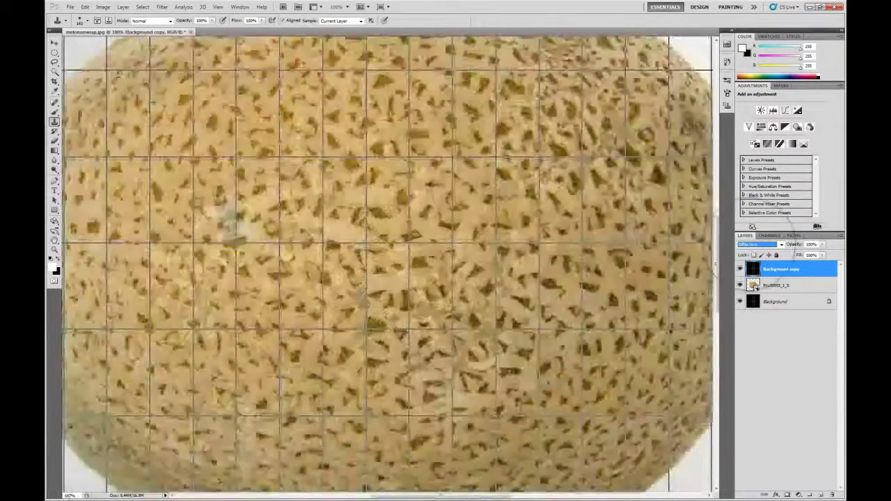
pyautogui.hotkey('ctrl', '+')
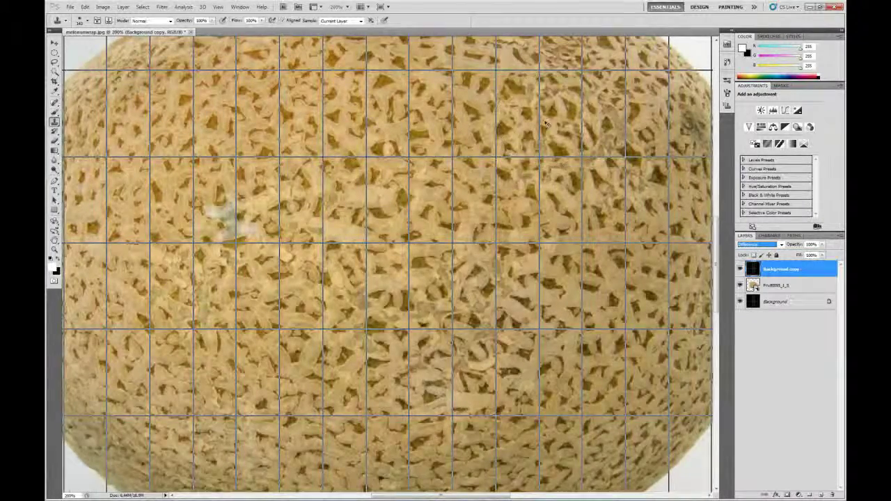
pyautogui.hotkey('ctrl', '-')
pyautogui.hotkey('ctrl', '-')
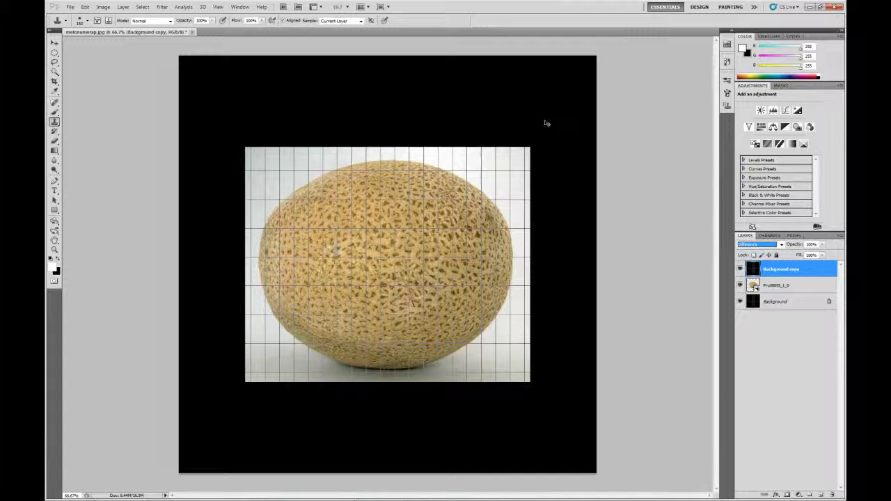
pyautogui.hotkey('ctrl', '+')
pyautogui.moveTo(779, 302); pyautogui.dragTo(831, 493)
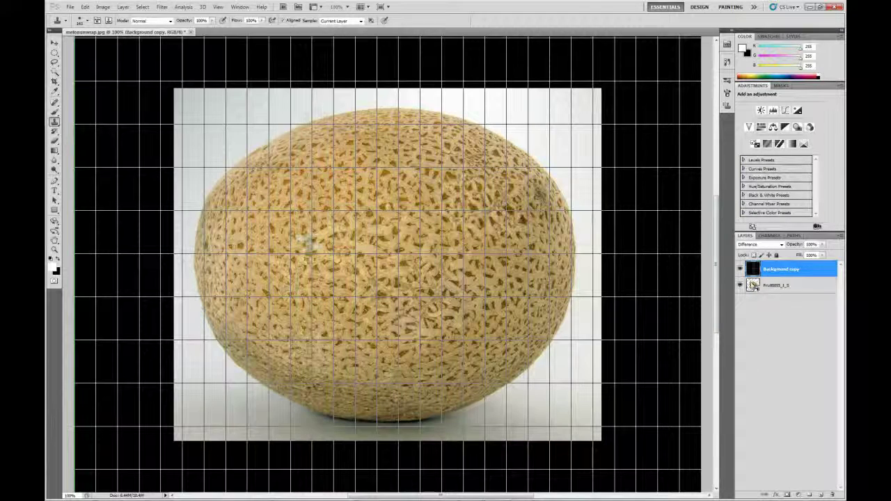
# - Add an empty layer beneath the melon photo and merge the photo down into it
pyautogui.click(753, 285)
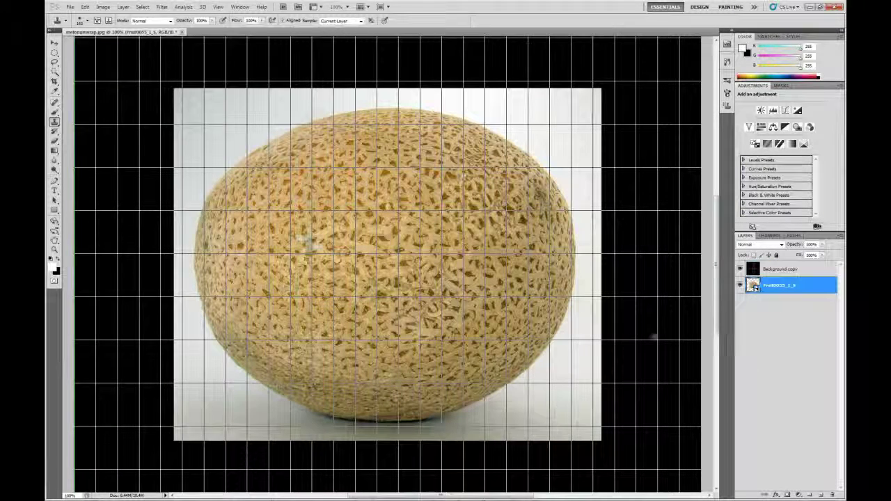
pyautogui.click(819, 495)
pyautogui.moveTo(765, 286); pyautogui.dragTo(754, 318)
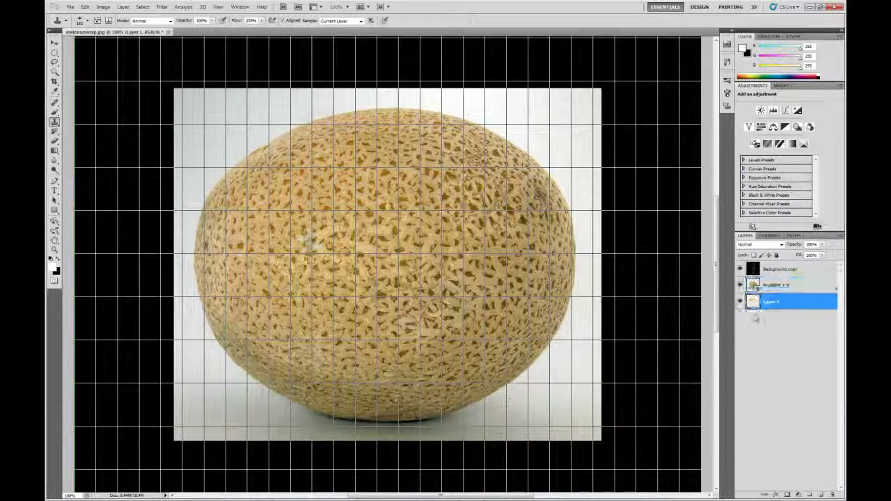
pyautogui.click(752, 285)
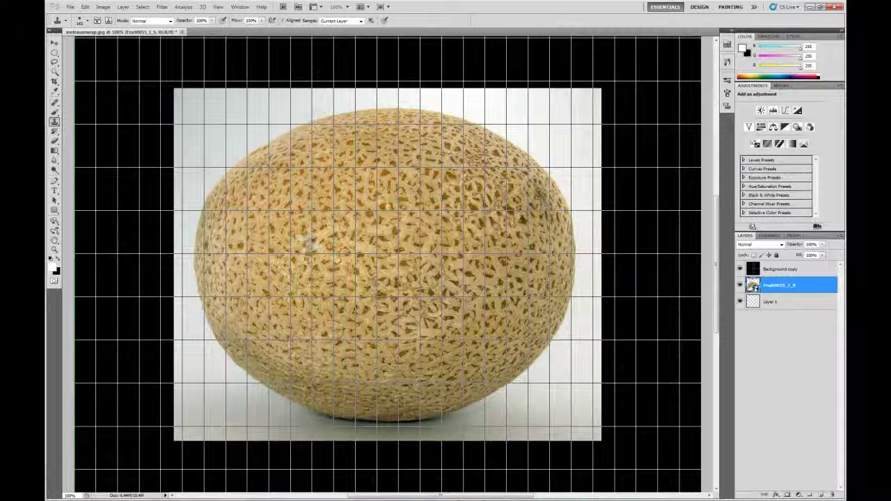
pyautogui.hotkey('ctrl', 'e')
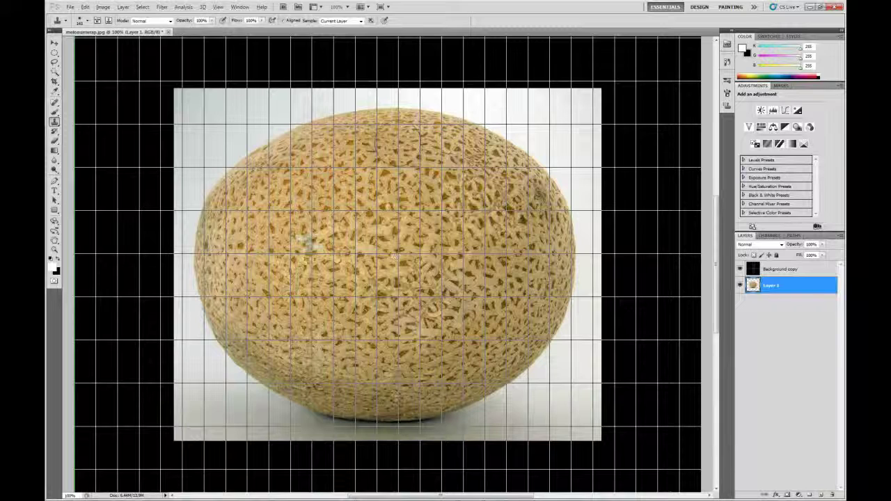
# - Clone melon skin with the Clone Stamp over the photo's pale background around the melon's upper-left, right, lower-left and lower edges
pyautogui.moveTo(409, 155)
pyautogui.mouseDown()
pyautogui.moveTo(401, 140)
pyautogui.moveTo(348, 132)
pyautogui.moveTo(337, 144)
pyautogui.moveTo(279, 136)
pyautogui.moveTo(269, 146)
pyautogui.mouseUp()
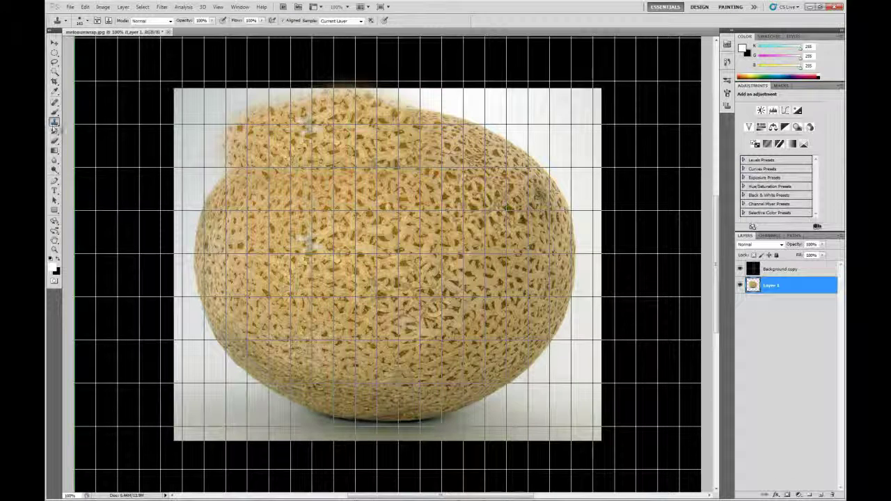
pyautogui.moveTo(251, 209)
pyautogui.mouseDown()
pyautogui.moveTo(188, 177)
pyautogui.moveTo(174, 182)
pyautogui.mouseUp()
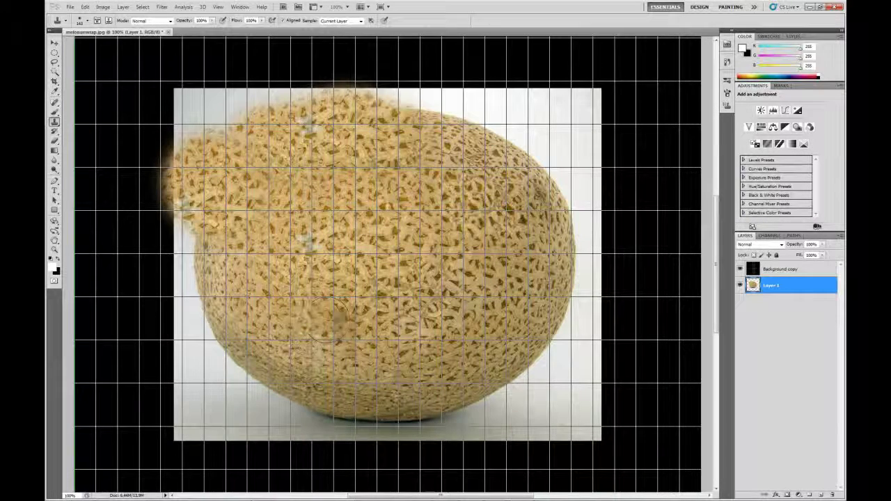
pyautogui.click(369, 404)
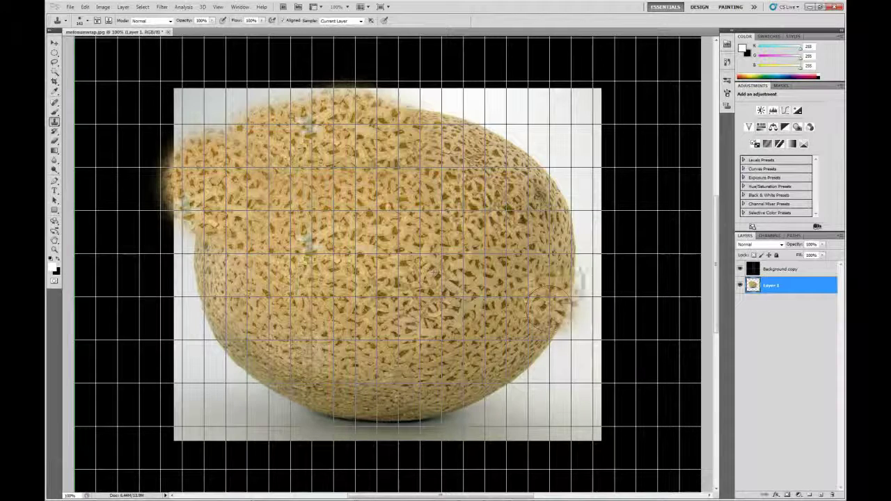
pyautogui.moveTo(550, 305)
pyautogui.mouseDown()
pyautogui.moveTo(630, 292)
pyautogui.moveTo(592, 376)
pyautogui.moveTo(567, 348)
pyautogui.moveTo(529, 376)
pyautogui.moveTo(508, 360)
pyautogui.mouseUp()
pyautogui.moveTo(438, 411)
pyautogui.mouseDown()
pyautogui.moveTo(300, 424)
pyautogui.moveTo(265, 417)
pyautogui.moveTo(338, 463)
pyautogui.mouseUp()
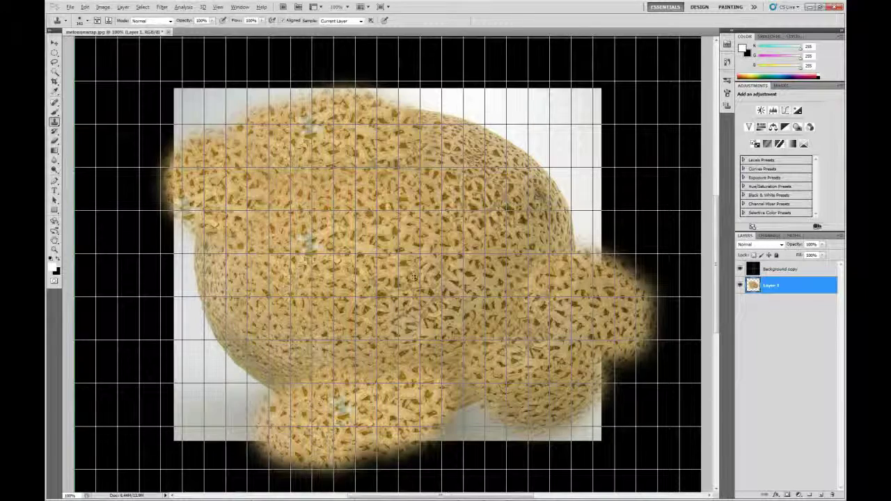
pyautogui.moveTo(274, 393)
pyautogui.mouseDown()
pyautogui.moveTo(271, 403)
pyautogui.moveTo(237, 393)
pyautogui.moveTo(208, 362)
pyautogui.moveTo(202, 315)
pyautogui.moveTo(161, 286)
pyautogui.moveTo(190, 309)
pyautogui.mouseUp()
pyautogui.moveTo(449, 390)
pyautogui.mouseDown()
pyautogui.moveTo(459, 452)
pyautogui.moveTo(327, 476)
pyautogui.mouseUp()
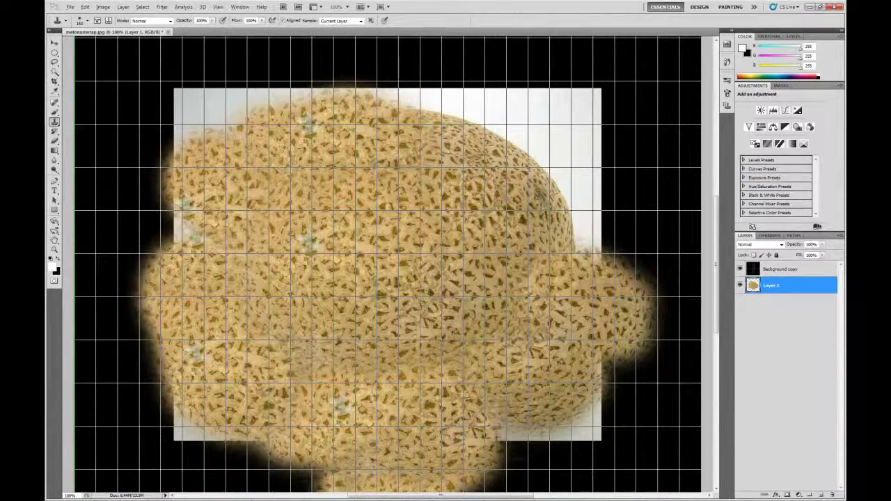
pyautogui.moveTo(482, 443)
pyautogui.mouseDown()
pyautogui.moveTo(549, 433)
pyautogui.moveTo(605, 451)
pyautogui.mouseUp()
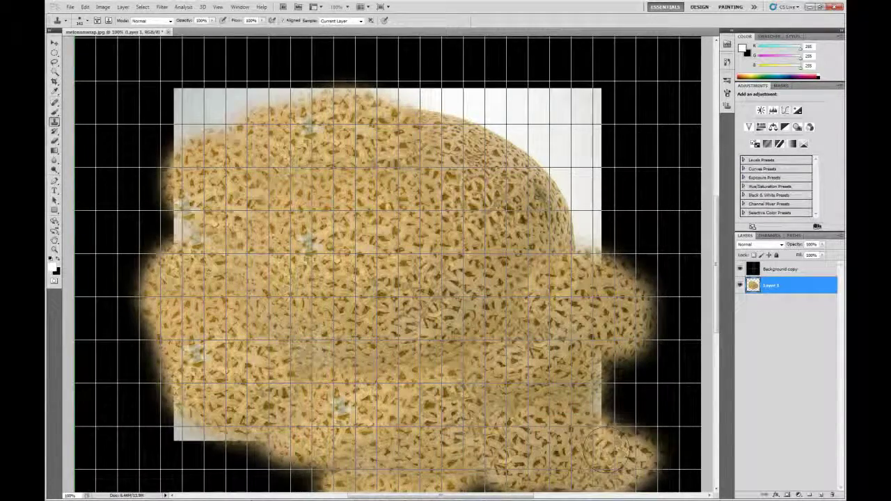
# - Extend the cloned melon skin across the lower part of the UV template and up its whole left side
pyautogui.hotkey('ctrl', '-')
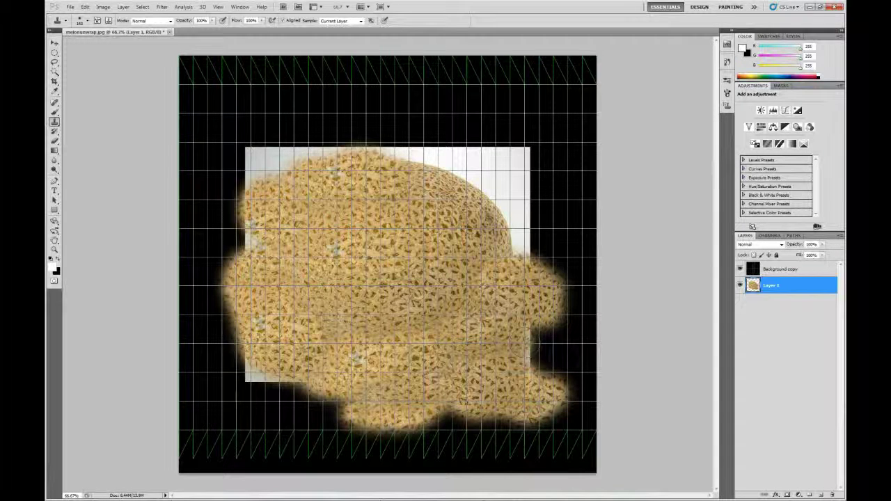
pyautogui.moveTo(515, 362)
pyautogui.mouseDown()
pyautogui.moveTo(557, 362)
pyautogui.moveTo(556, 327)
pyautogui.moveTo(588, 417)
pyautogui.moveTo(543, 442)
pyautogui.moveTo(588, 446)
pyautogui.moveTo(353, 438)
pyautogui.moveTo(366, 414)
pyautogui.moveTo(324, 435)
pyautogui.moveTo(259, 418)
pyautogui.moveTo(208, 428)
pyautogui.moveTo(199, 390)
pyautogui.moveTo(188, 432)
pyautogui.mouseUp()
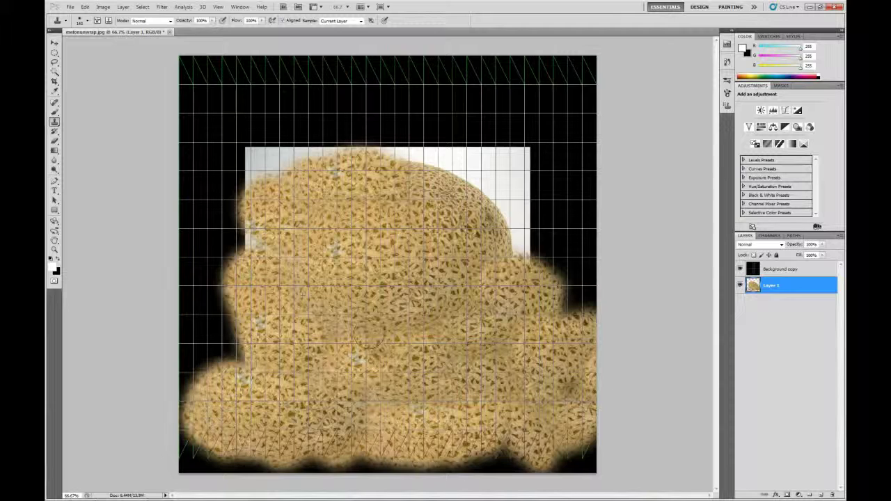
pyautogui.moveTo(268, 376)
pyautogui.mouseDown()
pyautogui.moveTo(201, 347)
pyautogui.moveTo(199, 442)
pyautogui.moveTo(204, 404)
pyautogui.mouseUp()
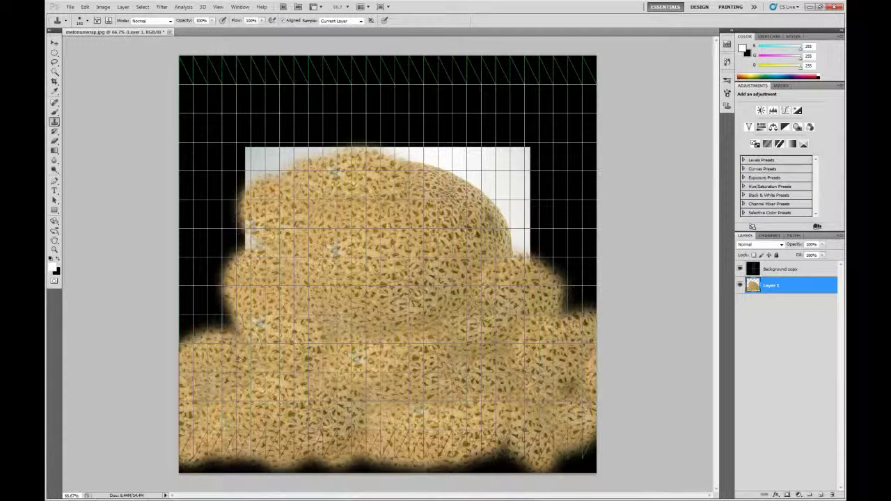
pyautogui.moveTo(208, 341)
pyautogui.mouseDown()
pyautogui.moveTo(177, 330)
pyautogui.moveTo(209, 275)
pyautogui.moveTo(195, 243)
pyautogui.mouseUp()
pyautogui.moveTo(253, 242)
pyautogui.mouseDown()
pyautogui.moveTo(209, 222)
pyautogui.moveTo(202, 195)
pyautogui.moveTo(221, 167)
pyautogui.moveTo(215, 183)
pyautogui.mouseUp()
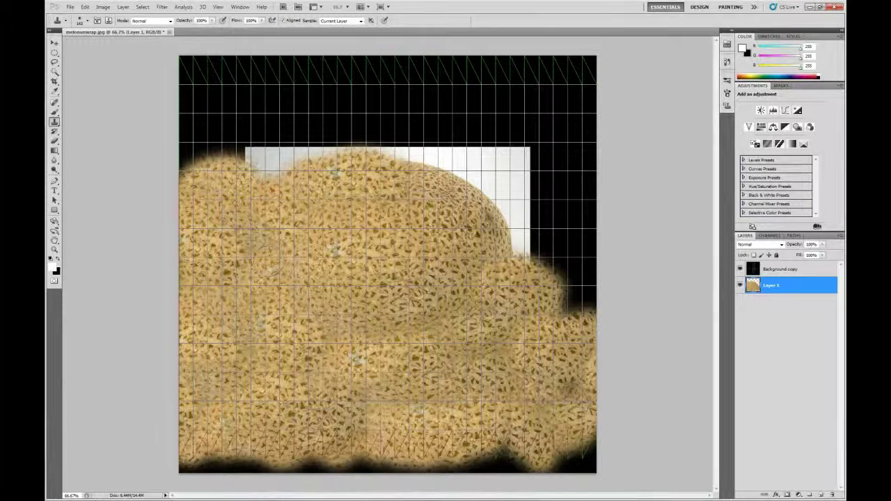
pyautogui.moveTo(265, 259)
pyautogui.mouseDown()
pyautogui.moveTo(257, 139)
pyautogui.moveTo(209, 125)
pyautogui.moveTo(194, 132)
pyautogui.moveTo(199, 77)
pyautogui.moveTo(236, 62)
pyautogui.moveTo(375, 118)
pyautogui.moveTo(311, 129)
pyautogui.mouseUp()
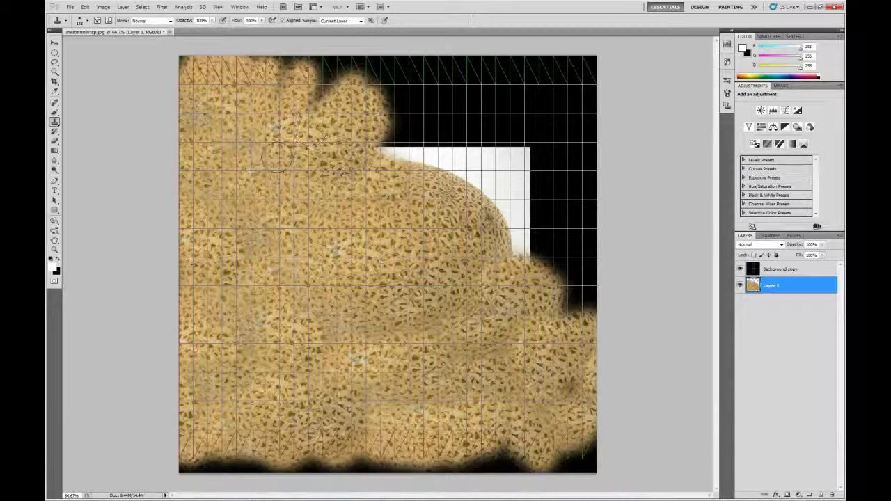
# - Fill the template's right side, upper-right area, bottom edge and top-left corner with cloned melon skin
pyautogui.moveTo(588, 296)
pyautogui.mouseDown()
pyautogui.moveTo(543, 299)
pyautogui.moveTo(519, 334)
pyautogui.mouseUp()
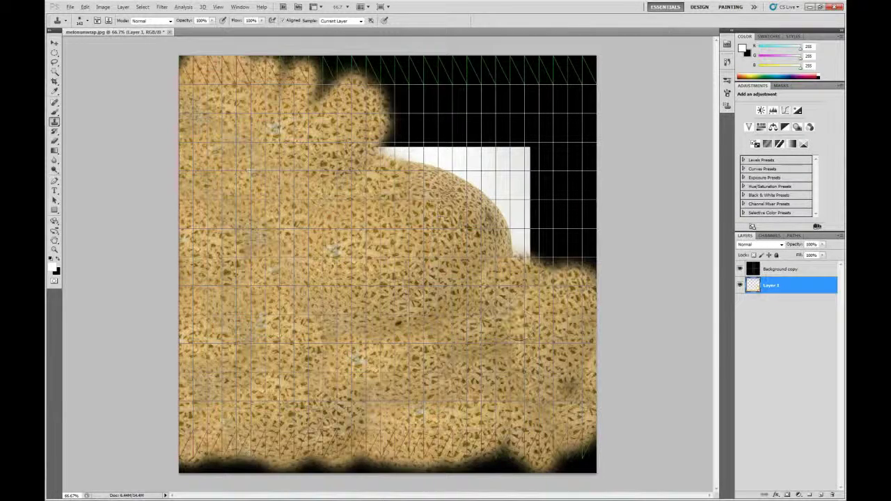
pyautogui.moveTo(494, 236)
pyautogui.mouseDown()
pyautogui.moveTo(411, 181)
pyautogui.moveTo(383, 150)
pyautogui.moveTo(445, 125)
pyautogui.mouseUp()
pyautogui.moveTo(563, 249)
pyautogui.mouseDown()
pyautogui.moveTo(543, 230)
pyautogui.moveTo(501, 216)
pyautogui.moveTo(521, 191)
pyautogui.moveTo(480, 174)
pyautogui.moveTo(479, 159)
pyautogui.mouseUp()
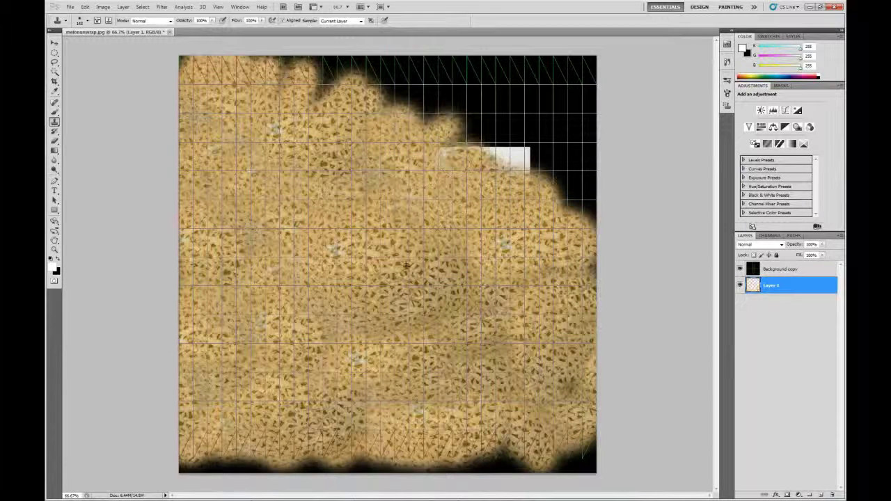
pyautogui.moveTo(501, 240)
pyautogui.mouseDown()
pyautogui.moveTo(543, 237)
pyautogui.moveTo(591, 209)
pyautogui.moveTo(550, 174)
pyautogui.moveTo(487, 184)
pyautogui.mouseUp()
pyautogui.moveTo(578, 216)
pyautogui.mouseDown()
pyautogui.moveTo(508, 143)
pyautogui.moveTo(429, 156)
pyautogui.moveTo(407, 101)
pyautogui.moveTo(362, 77)
pyautogui.moveTo(271, 70)
pyautogui.mouseUp()
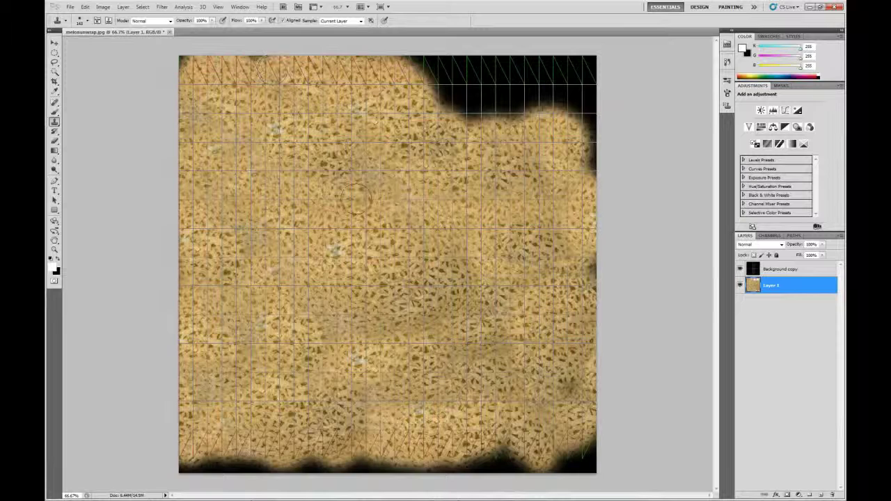
pyautogui.moveTo(449, 83)
pyautogui.mouseDown()
pyautogui.moveTo(417, 80)
pyautogui.moveTo(463, 70)
pyautogui.moveTo(588, 98)
pyautogui.moveTo(529, 66)
pyautogui.mouseUp()
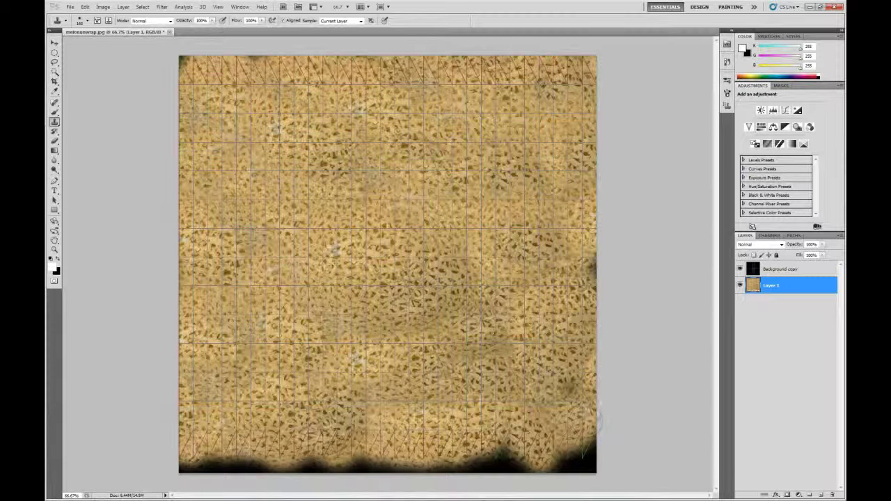
pyautogui.moveTo(591, 416)
pyautogui.mouseDown()
pyautogui.moveTo(557, 445)
pyautogui.moveTo(487, 459)
pyautogui.moveTo(287, 447)
pyautogui.moveTo(189, 465)
pyautogui.moveTo(345, 475)
pyautogui.mouseUp()
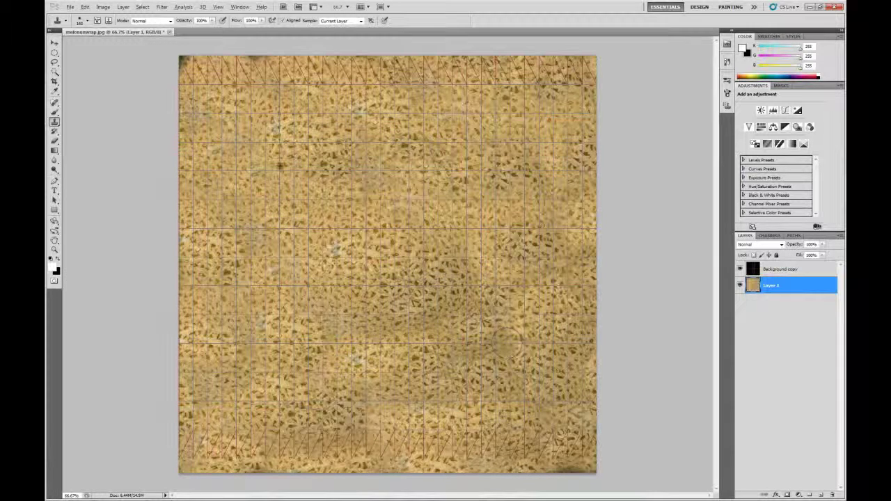
pyautogui.moveTo(188, 63); pyautogui.dragTo(252, 61)
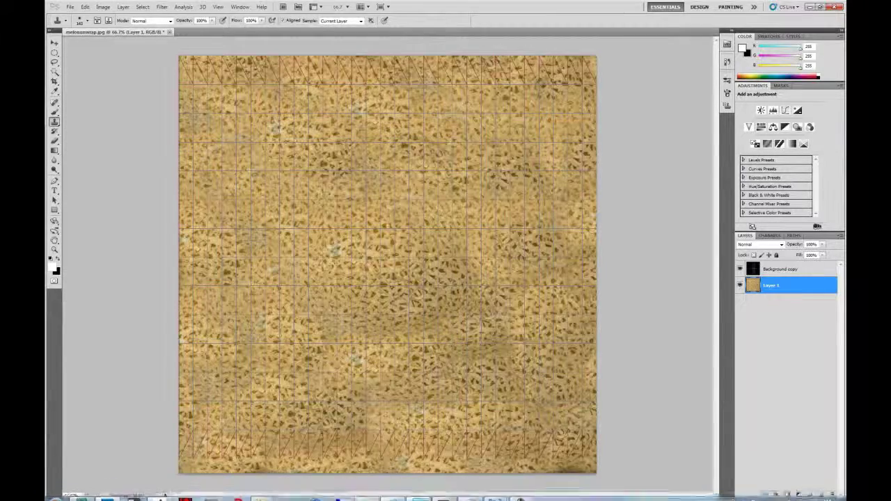
# - Switch to 3ds Max, close the rendered template and UV editing windows, and remove Unwrap UVW from the melon's modifier stack
pyautogui.click(88, 492)
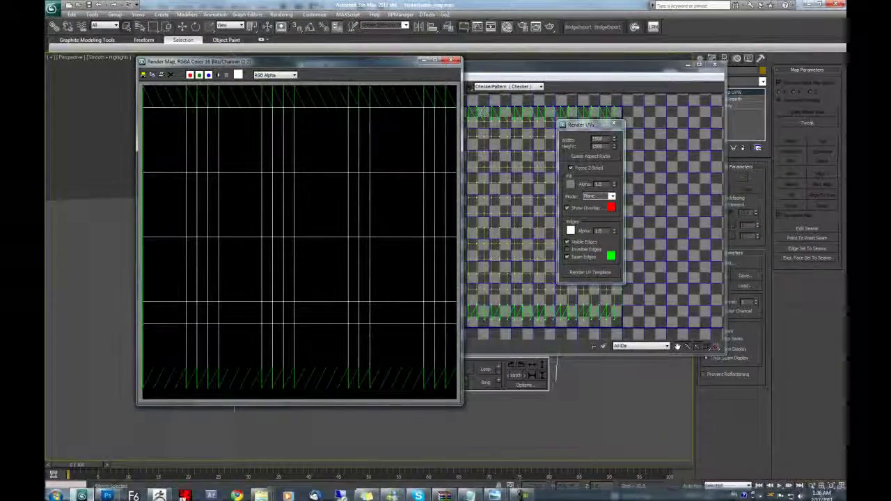
pyautogui.click(450, 62)
pyautogui.click(613, 124)
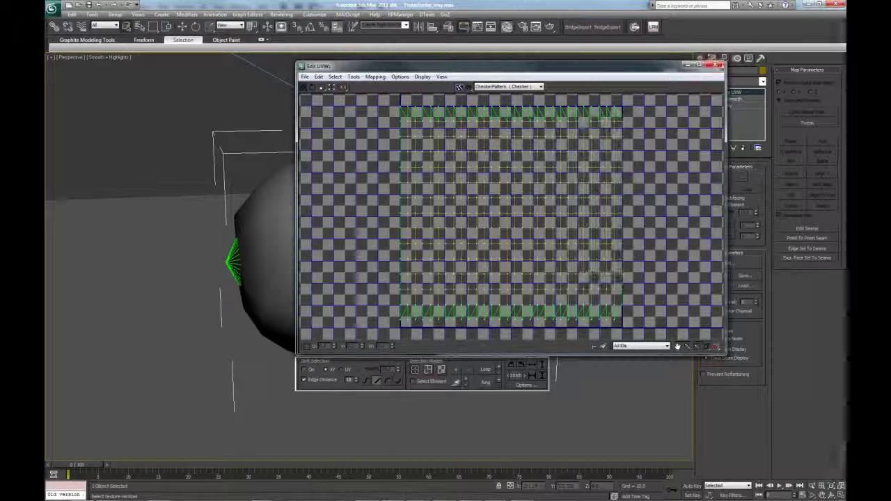
pyautogui.click(714, 64)
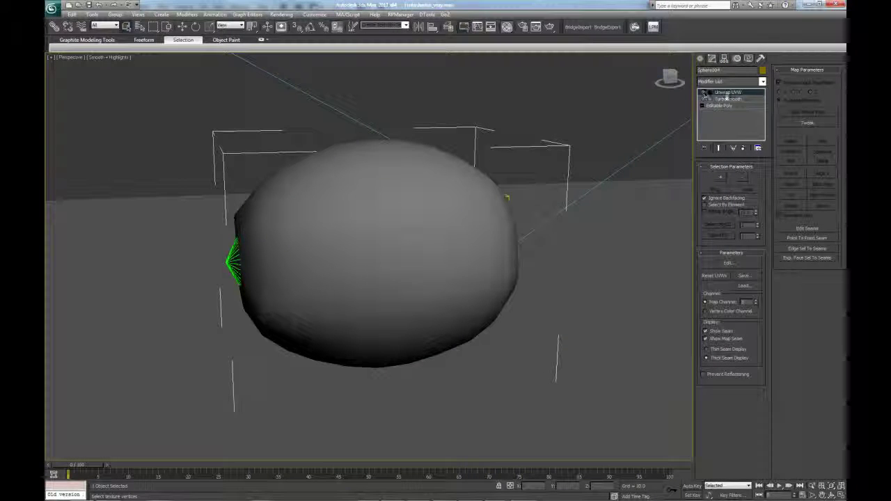
pyautogui.rightClick(705, 94)
pyautogui.click(737, 105)
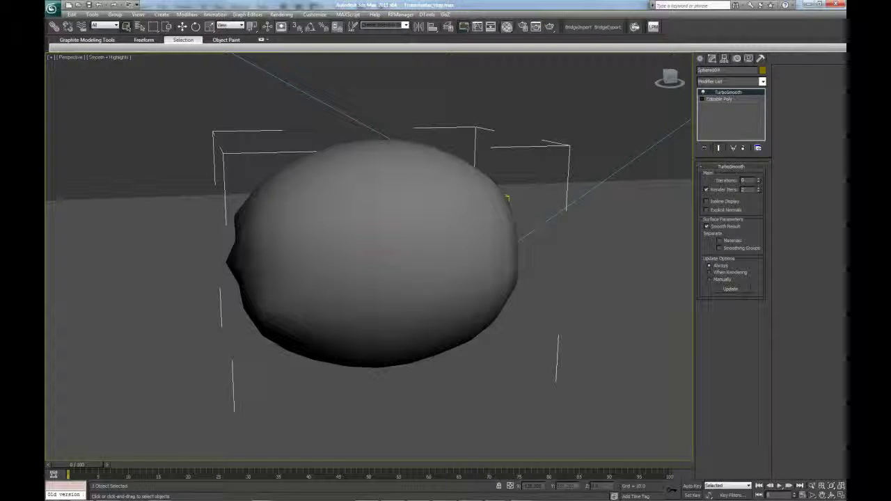
# - Open the melon material in the Material Editor with the melon selected and turn on the diffuse map
pyautogui.press('m')
pyautogui.moveTo(319, 140); pyautogui.dragTo(641, 73)
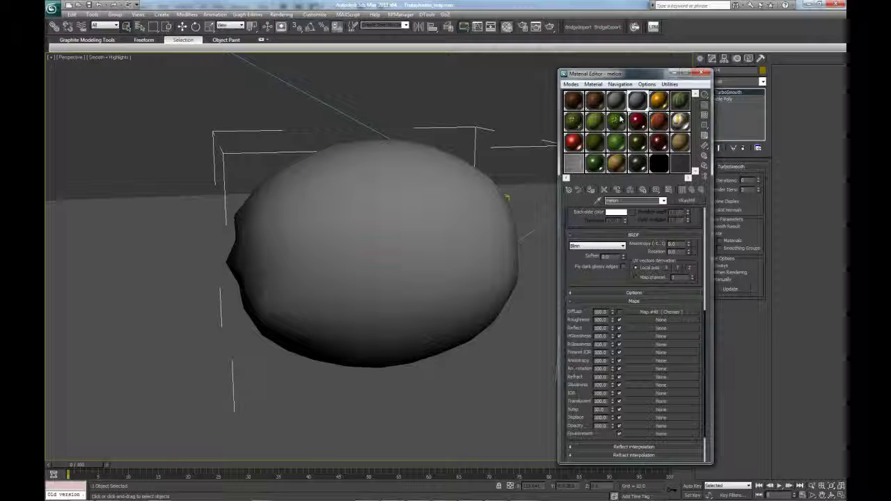
pyautogui.click(448, 127)
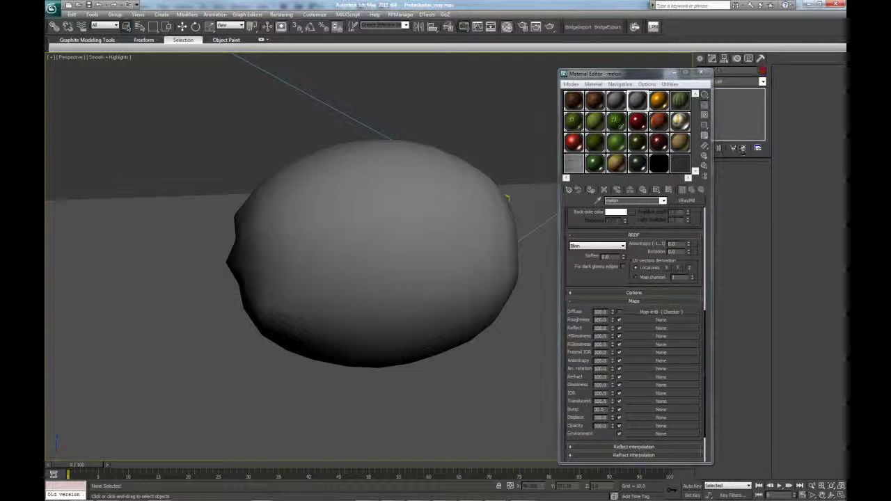
pyautogui.click(426, 155)
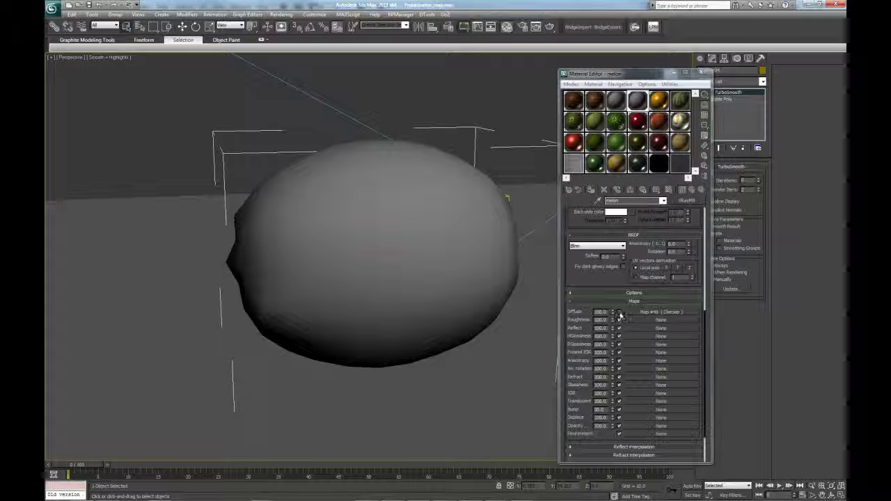
pyautogui.click(620, 315)
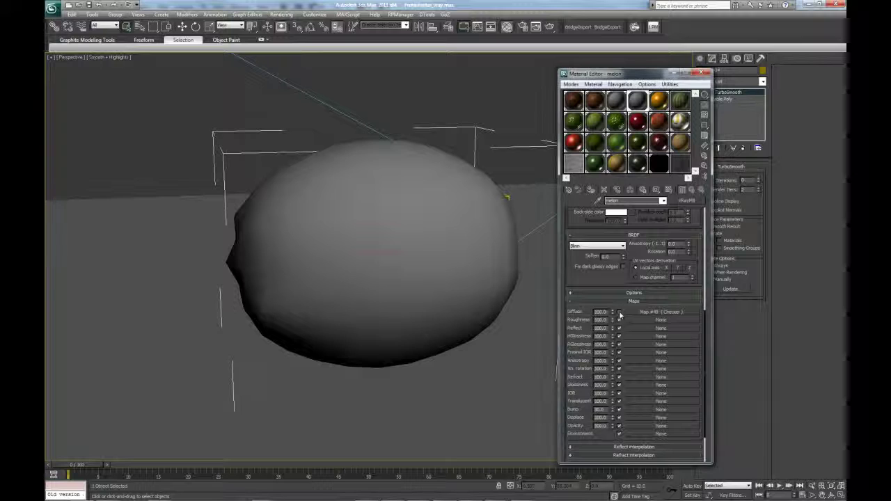
# - Replace the diffuse Checker map with the bitmap melonflat.jpg from the tex folder and show it in the viewport
pyautogui.click(681, 312)
pyautogui.click(686, 201)
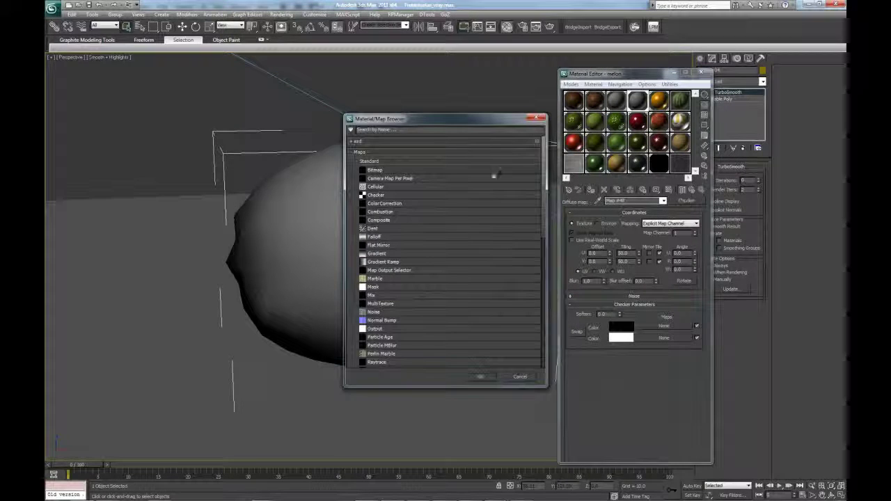
pyautogui.doubleClick(399, 171)
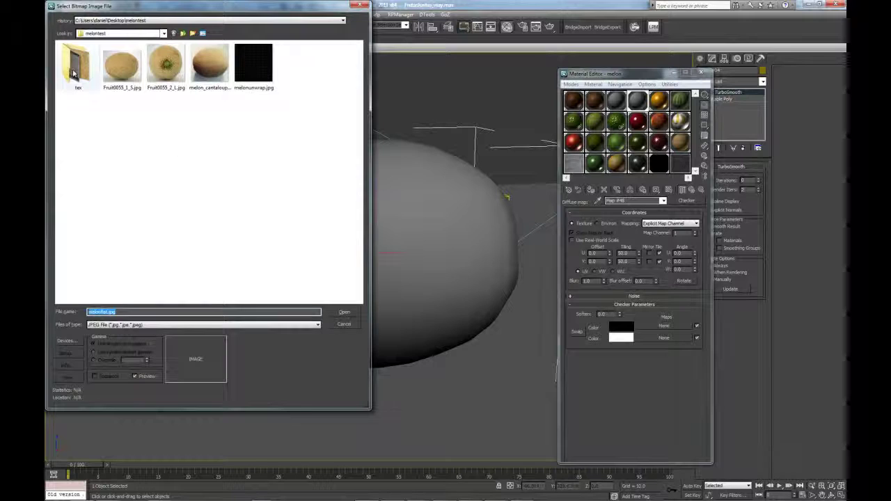
pyautogui.doubleClick(74, 74)
pyautogui.doubleClick(160, 73)
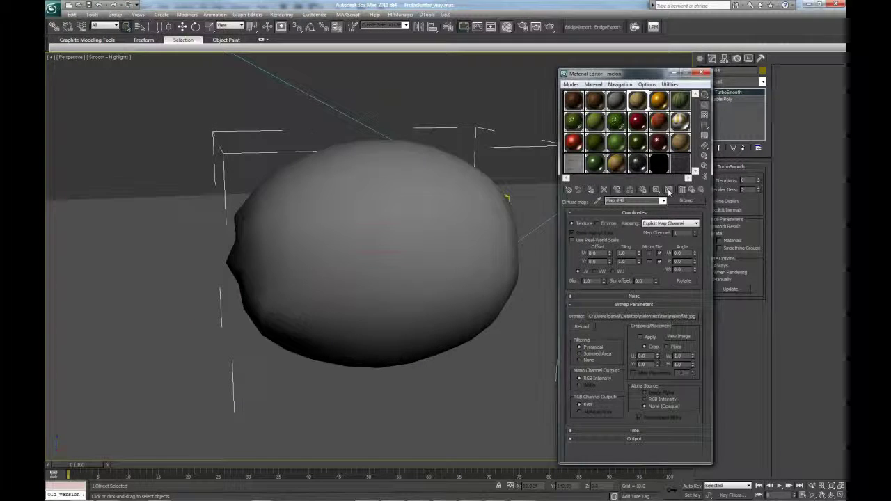
pyautogui.click(617, 190)
pyautogui.click(444, 106)
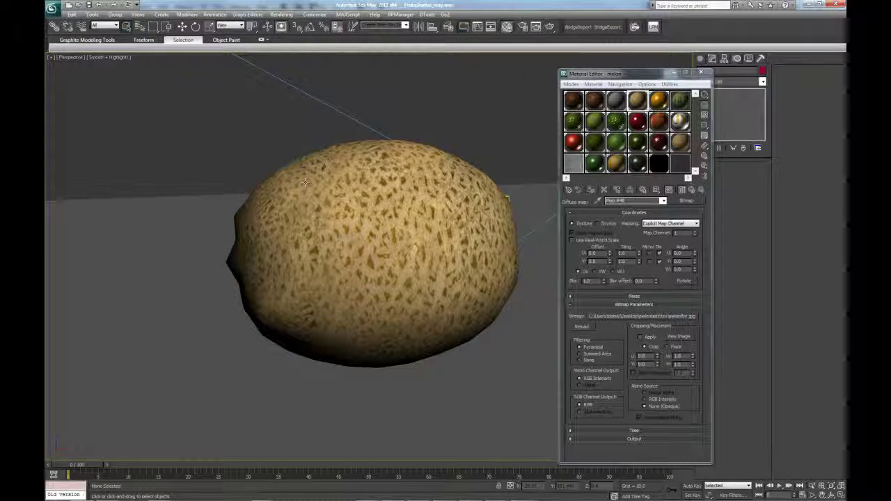
# - Examine the textured melon from its side and pointed end for seams and stretching
pyautogui.keyDown('alt'); pyautogui.moveTo(307, 183); pyautogui.dragTo(398, 268, button='middle'); pyautogui.keyUp('alt')
pyautogui.scroll(4, 376, 261)
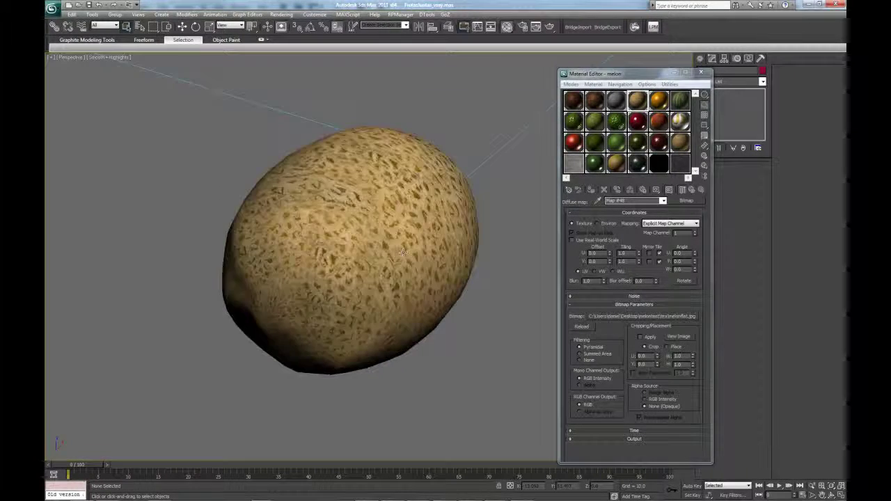
pyautogui.keyDown('alt'); pyautogui.moveTo(317, 268); pyautogui.dragTo(341, 221, button='middle'); pyautogui.keyUp('alt')
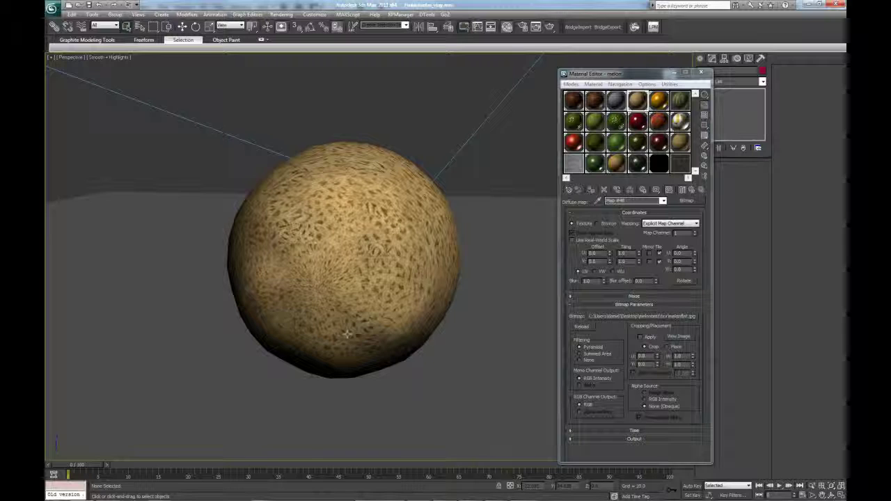
pyautogui.keyDown('alt'); pyautogui.moveTo(352, 304); pyautogui.dragTo(380, 246, button='middle'); pyautogui.keyUp('alt')
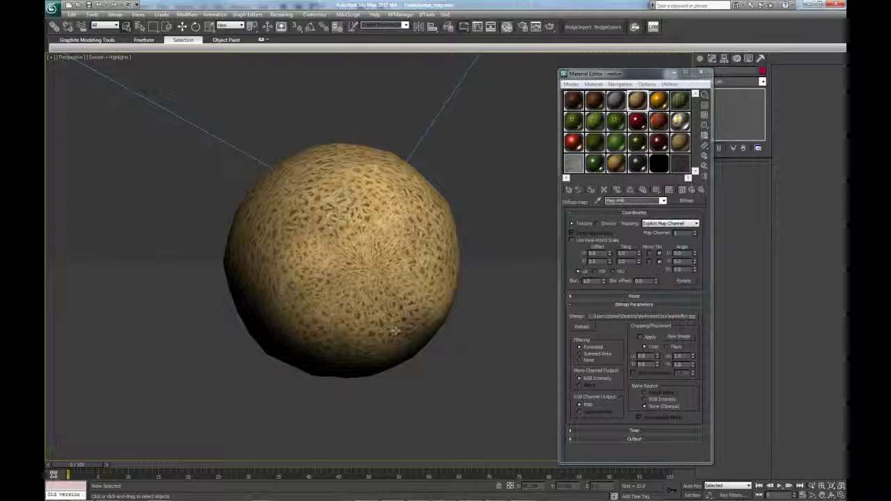
pyautogui.keyDown('alt'); pyautogui.moveTo(339, 202); pyautogui.dragTo(513, 197, button='middle'); pyautogui.keyUp('alt')
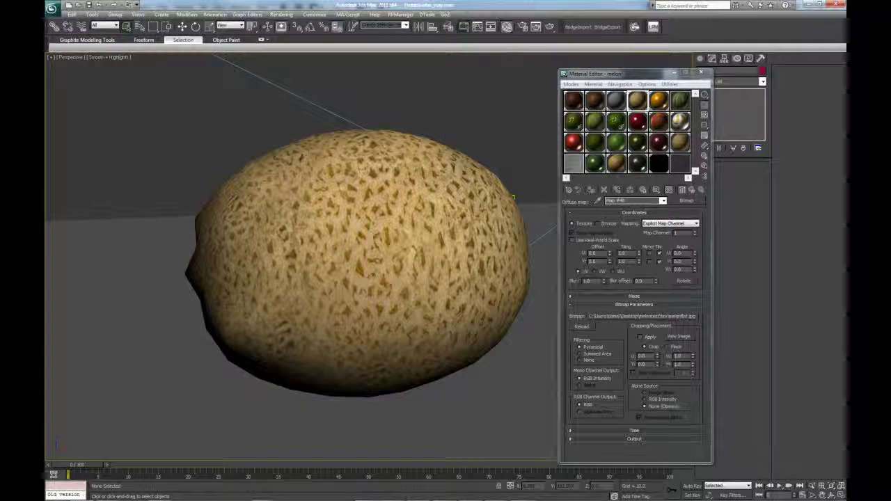
pyautogui.click(408, 171)
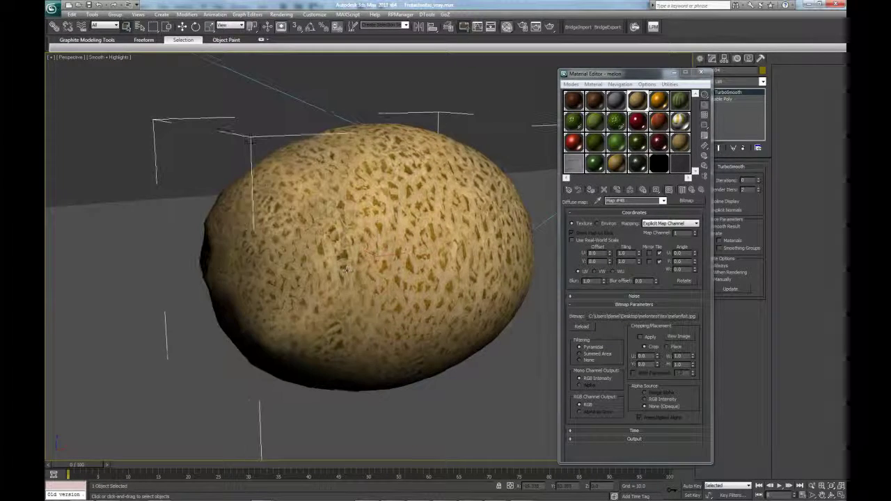
pyautogui.scroll(-5, 339, 269)
pyautogui.moveTo(339, 269)
pyautogui.keyDown('alt'); pyautogui.mouseDown(button='middle')
pyautogui.moveTo(380, 271)
pyautogui.moveTo(397, 295)
pyautogui.mouseUp(button='middle'); pyautogui.keyUp('alt')
pyautogui.scroll(5, 381, 269)
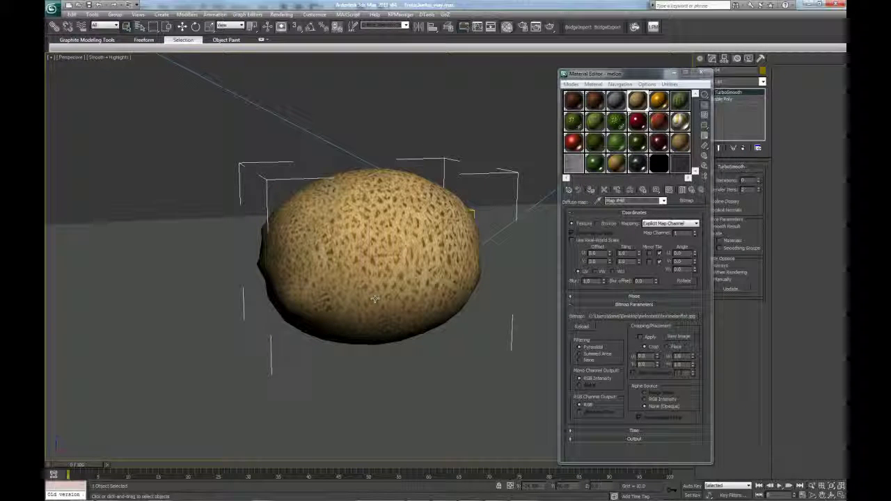
# - Render the perspective view of the textured melon and compare it with the cantaloupe reference photos of the side and the stem end
pyautogui.keyDown('alt'); pyautogui.moveTo(374, 299); pyautogui.dragTo(362, 241, button='middle'); pyautogui.keyUp('alt')
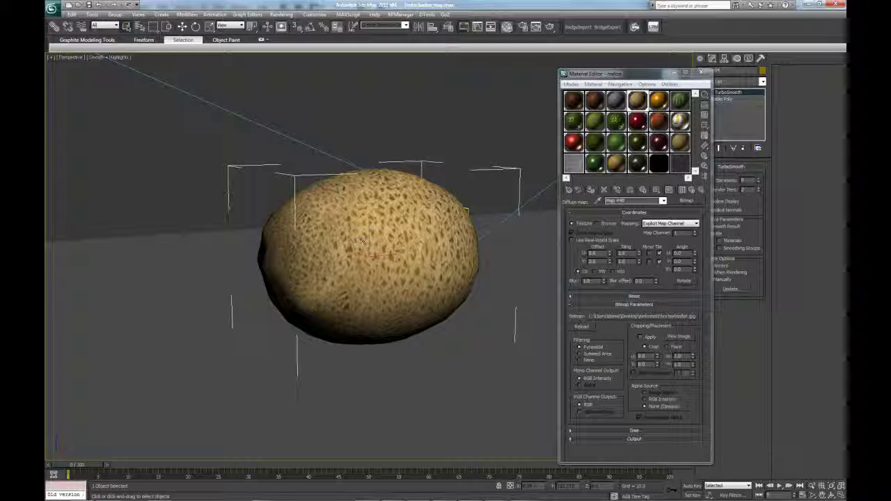
pyautogui.hotkey('shift', 'q')
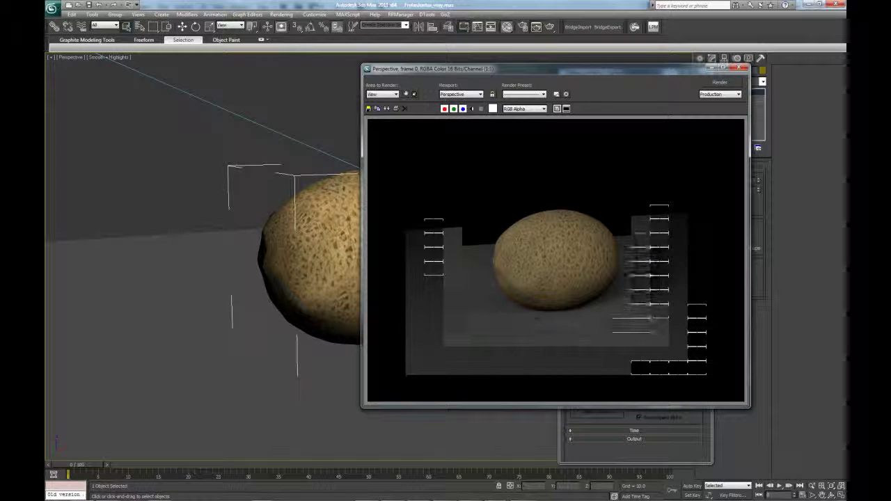
pyautogui.moveTo(448, 498)
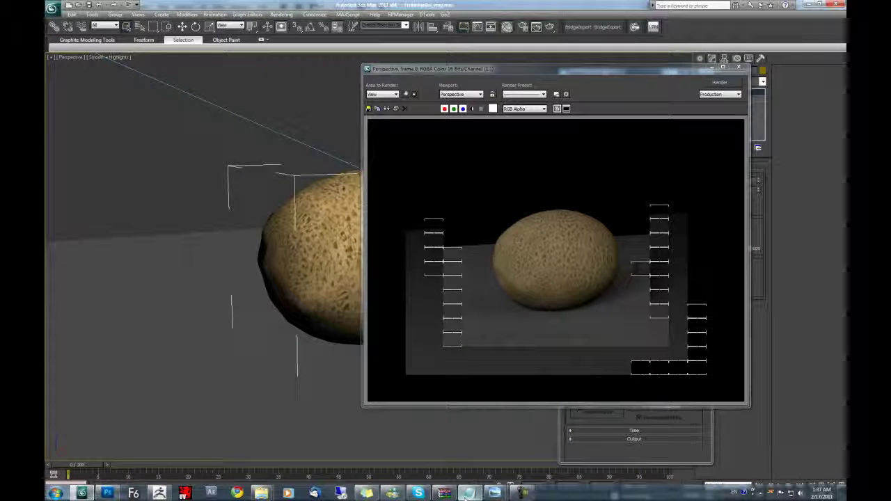
pyautogui.moveTo(492, 494)
pyautogui.click(541, 452)
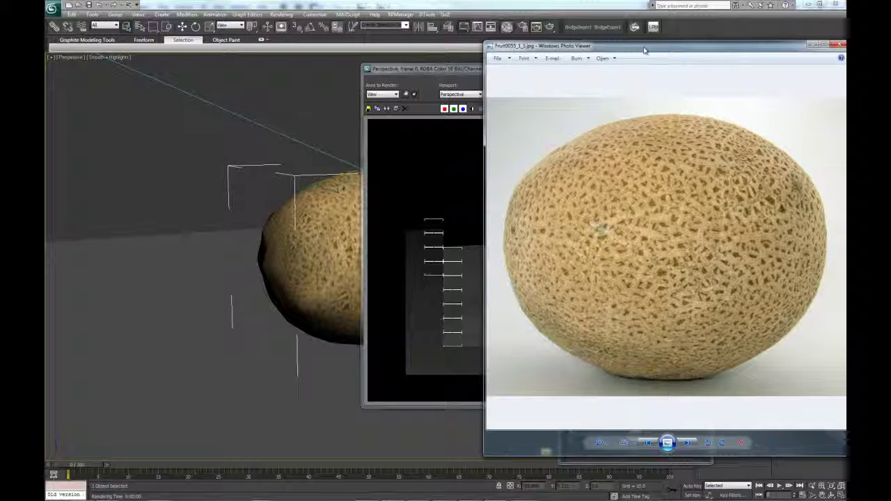
pyautogui.press('Right')
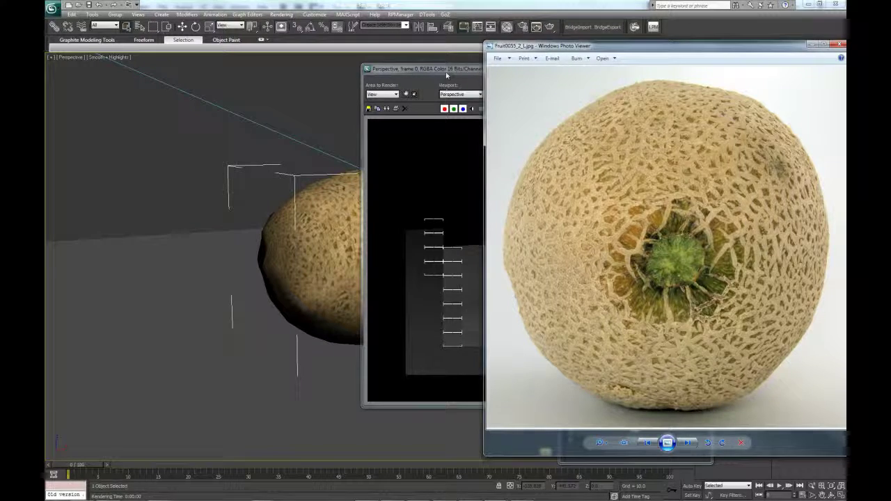
# - Add an Unwrap UVW modifier above the melon's Editable Poly, open its UV editor and compare the layout with the seams at the melon's end
pyautogui.click(496, 69)
pyautogui.moveTo(496, 70); pyautogui.dragTo(180, 57)
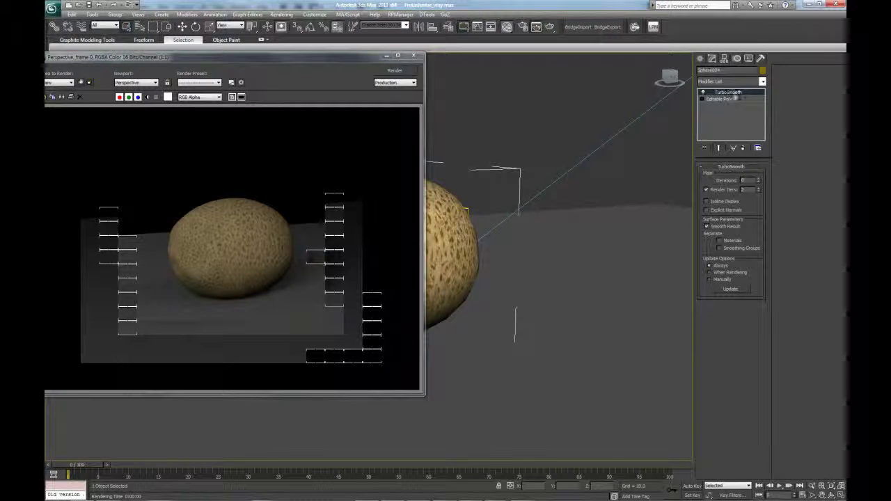
pyautogui.click(718, 98)
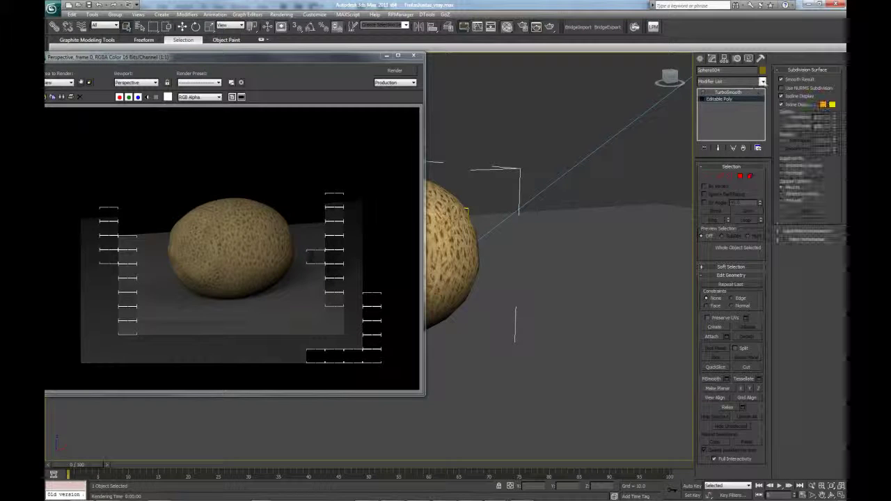
pyautogui.click(761, 82)
pyautogui.scroll(-5, 732, 396)
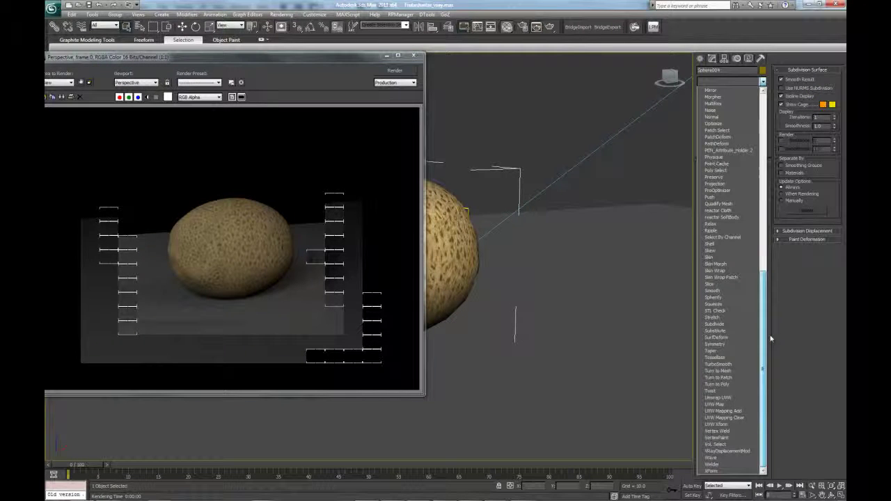
pyautogui.click(732, 399)
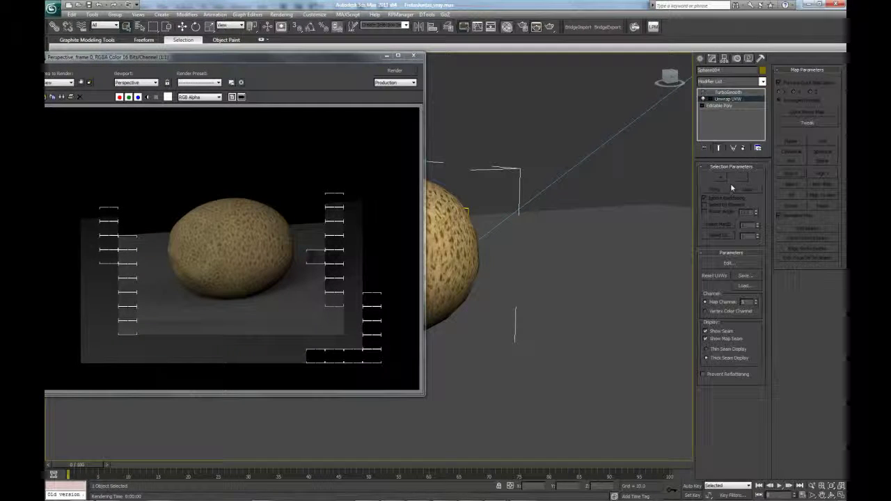
pyautogui.click(728, 263)
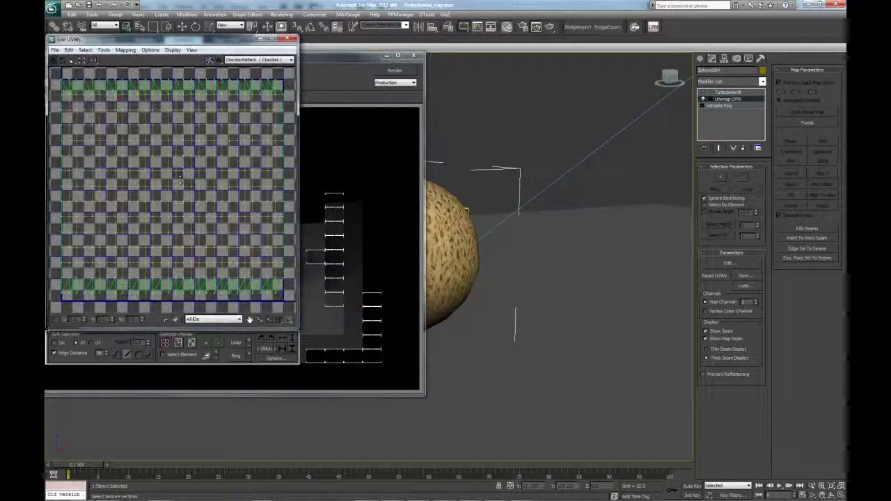
pyautogui.moveTo(175, 32); pyautogui.dragTo(649, 80)
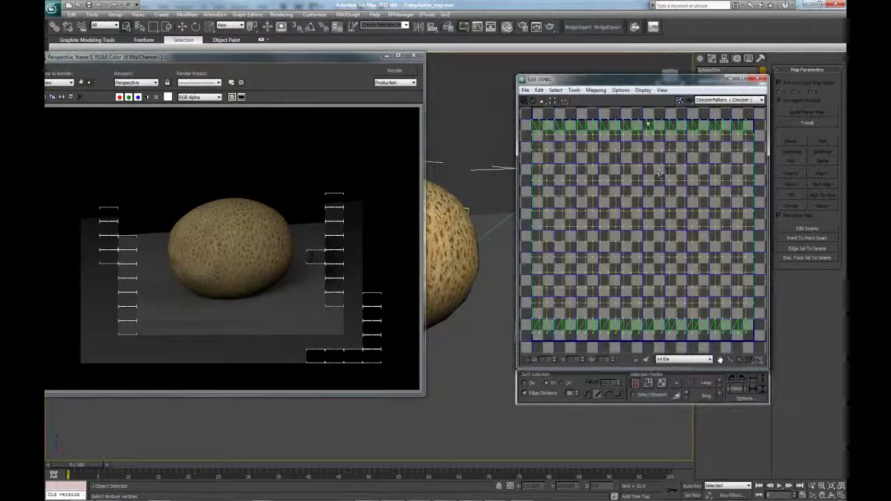
pyautogui.scroll(5, 453, 161)
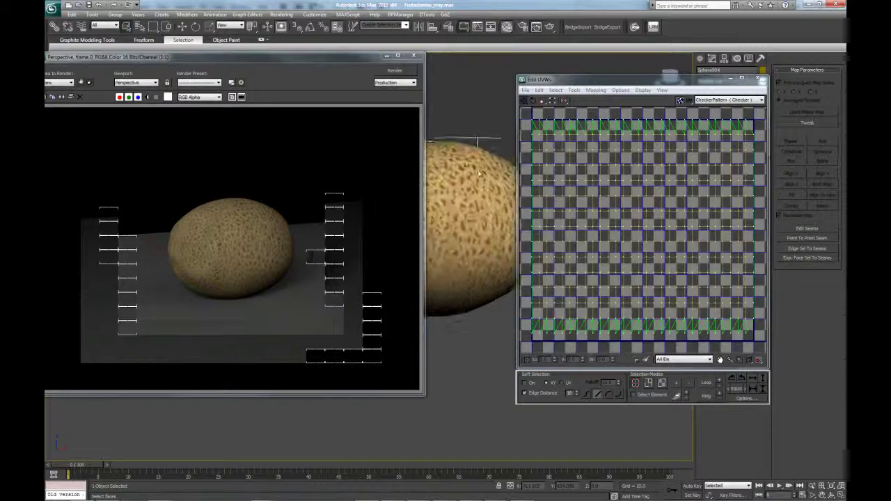
pyautogui.moveTo(359, 61); pyautogui.dragTo(289, 61)
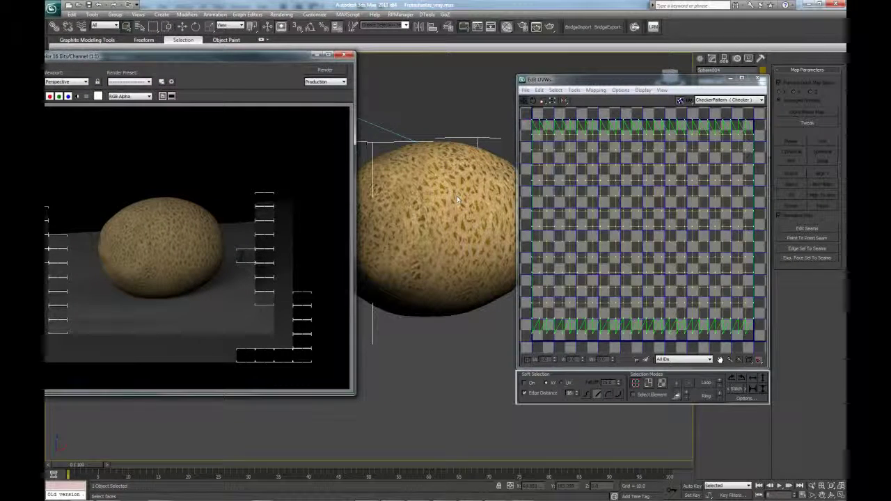
pyautogui.keyDown('alt'); pyautogui.moveTo(444, 182); pyautogui.dragTo(460, 207, button='middle'); pyautogui.keyUp('alt')
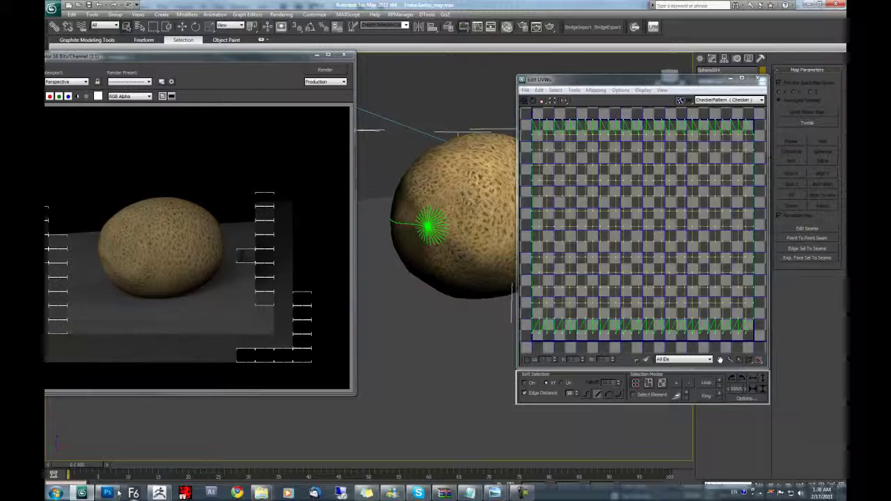
# - Switch to Photoshop and close melonunwrap.jpg without saving the changes
pyautogui.click(115, 493)
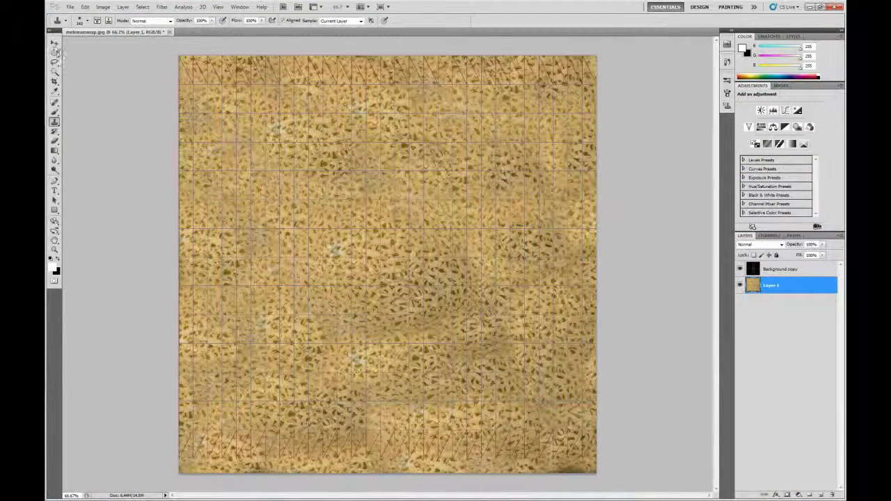
pyautogui.click(55, 45)
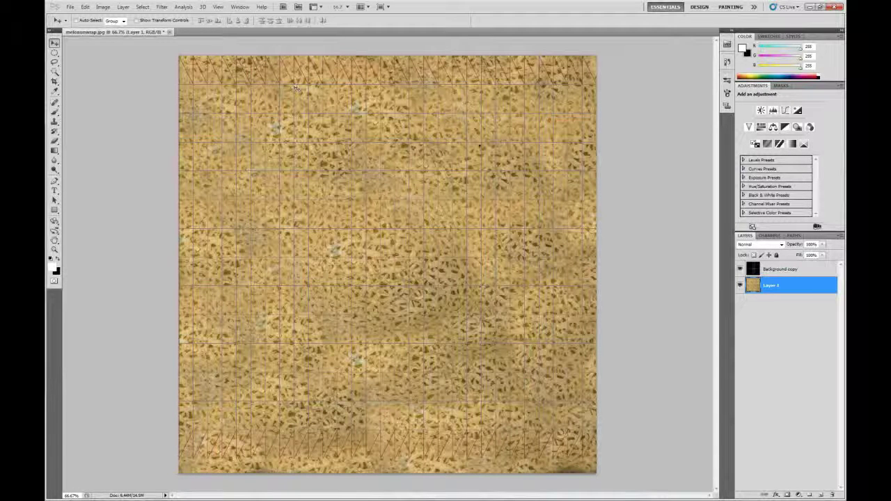
pyautogui.moveTo(358, 495)
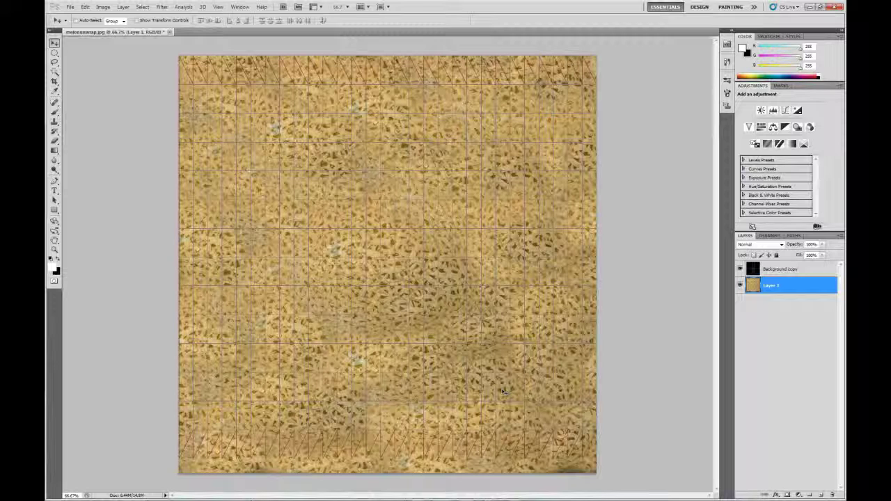
pyautogui.click(169, 32)
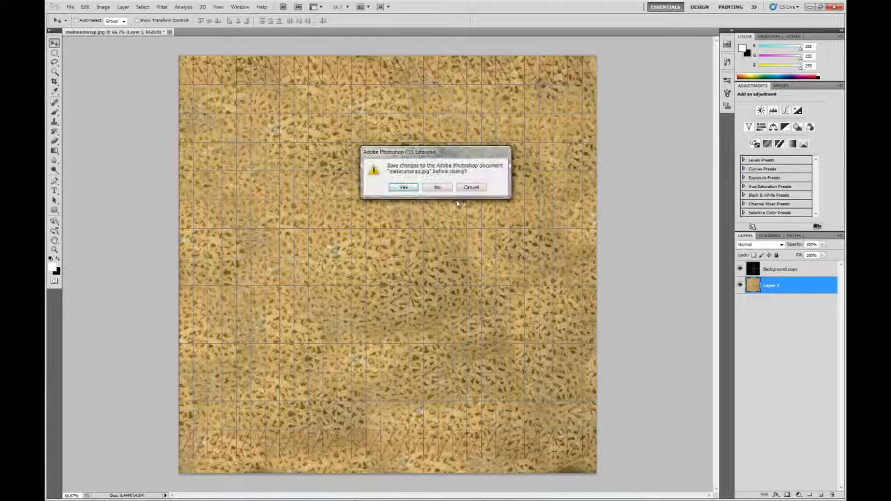
pyautogui.click(437, 186)
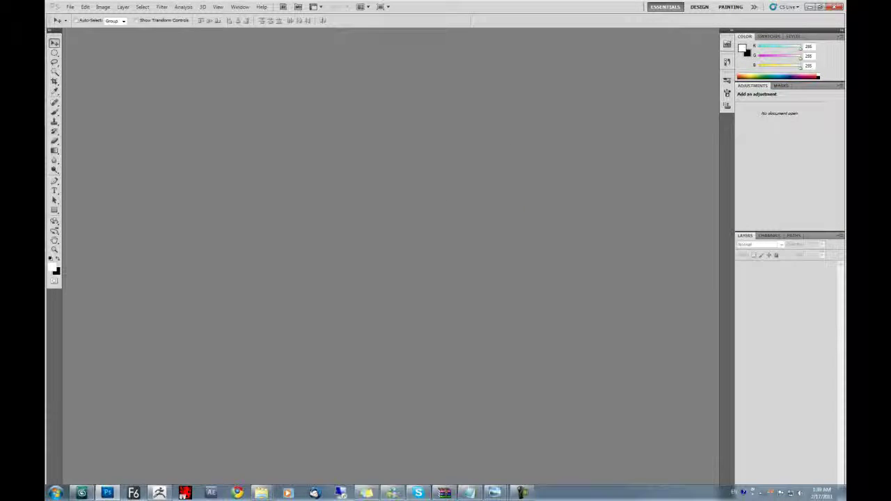
# - Return to 3ds Max and close the Edit UVWs and rendered frame windows
pyautogui.click(107, 493)
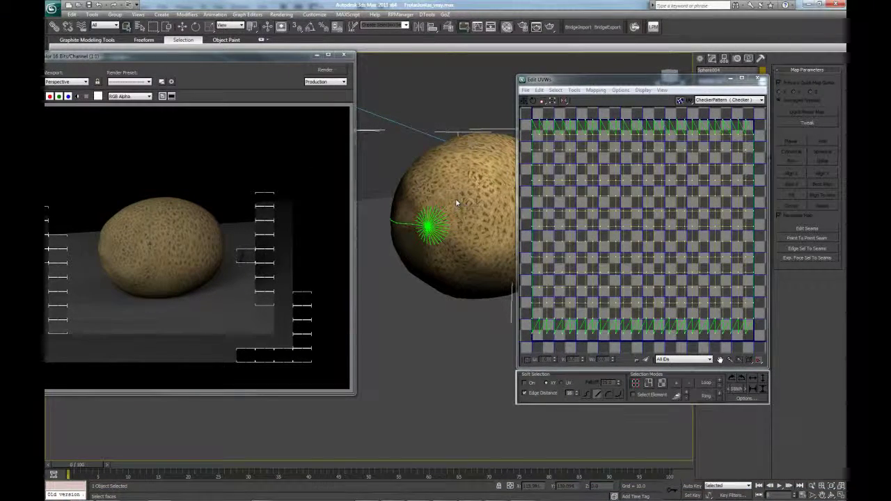
pyautogui.click(761, 79)
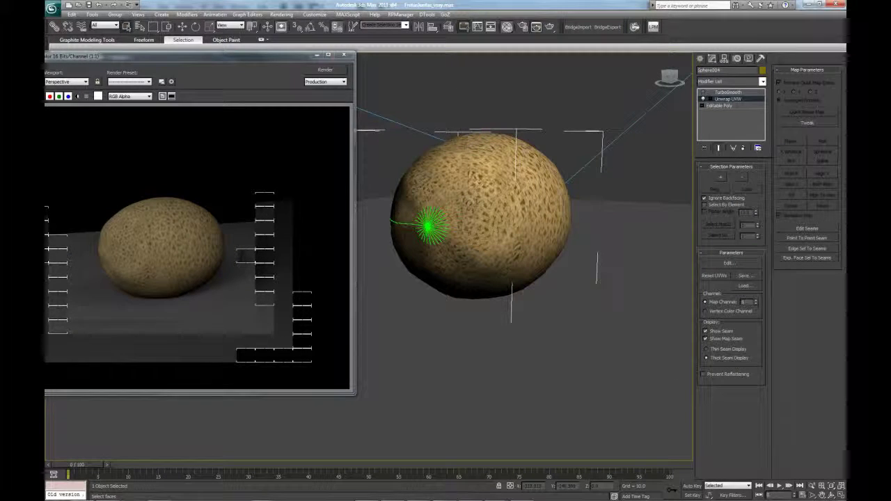
pyautogui.click(343, 54)
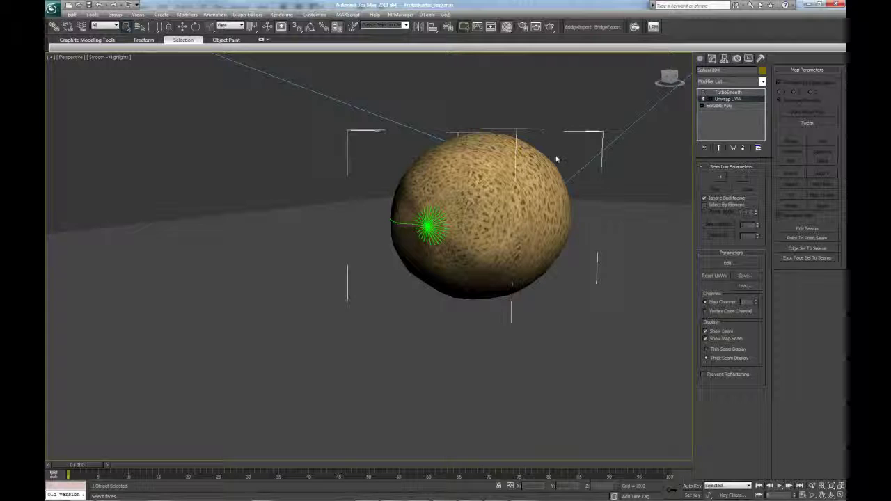
# - Delete the Unwrap UVW modifier from the melon's modifier stack and reselect the melon
pyautogui.click(725, 92)
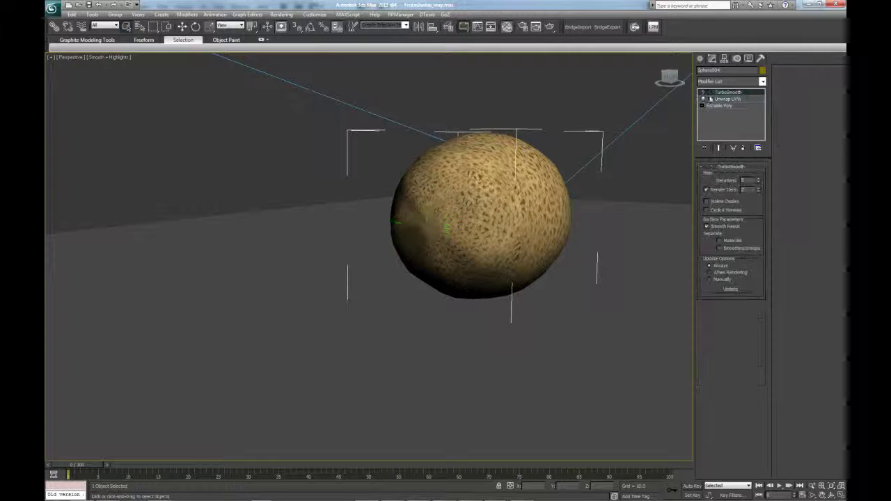
pyautogui.rightClick(720, 95)
pyautogui.click(724, 99)
pyautogui.rightClick(723, 99)
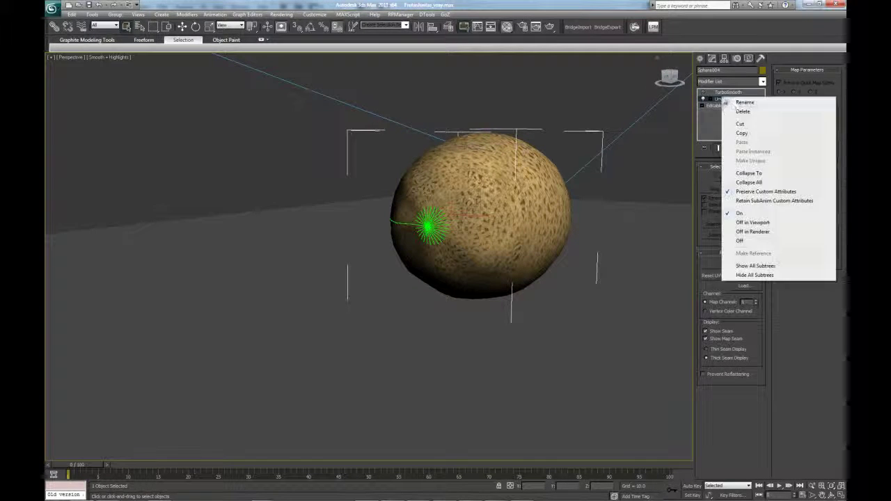
pyautogui.click(742, 111)
pyautogui.click(536, 93)
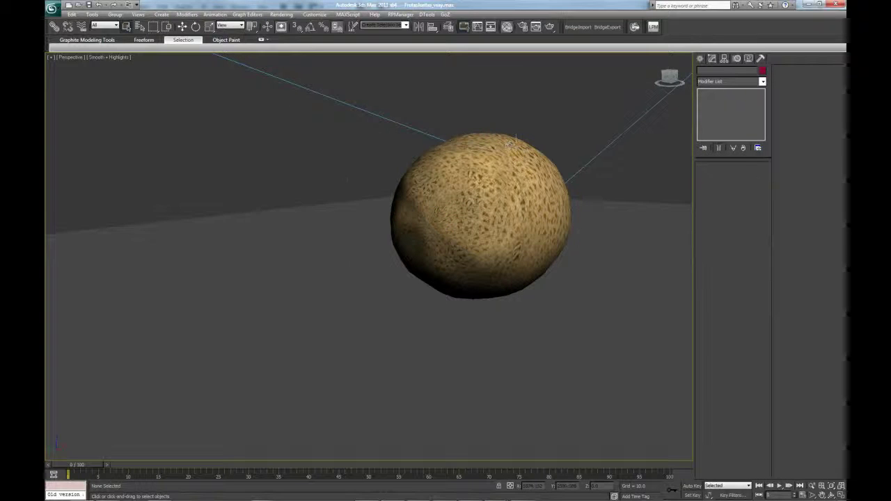
pyautogui.click(510, 144)
pyautogui.keyDown('alt'); pyautogui.moveTo(509, 144); pyautogui.dragTo(249, 324, button='middle'); pyautogui.keyUp('alt')
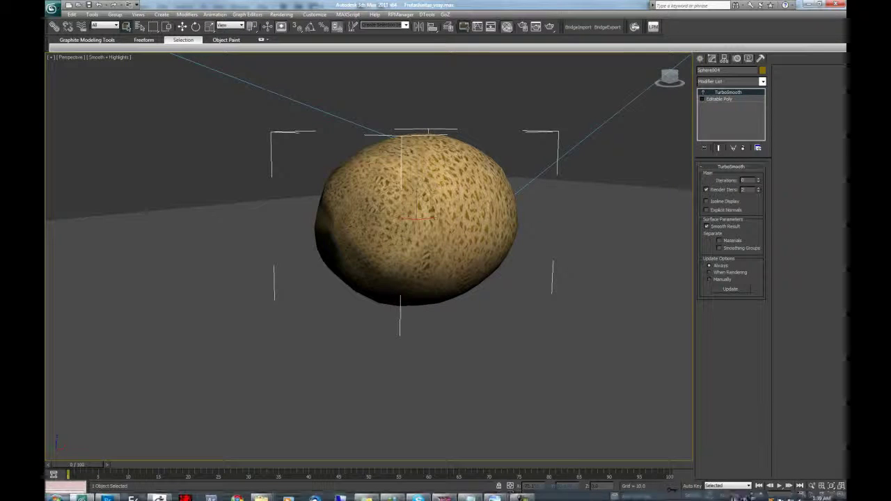
# - Switch to ZBrush and import the mesh melon.obj from the melontest folder on the Desktop
pyautogui.click(161, 497)
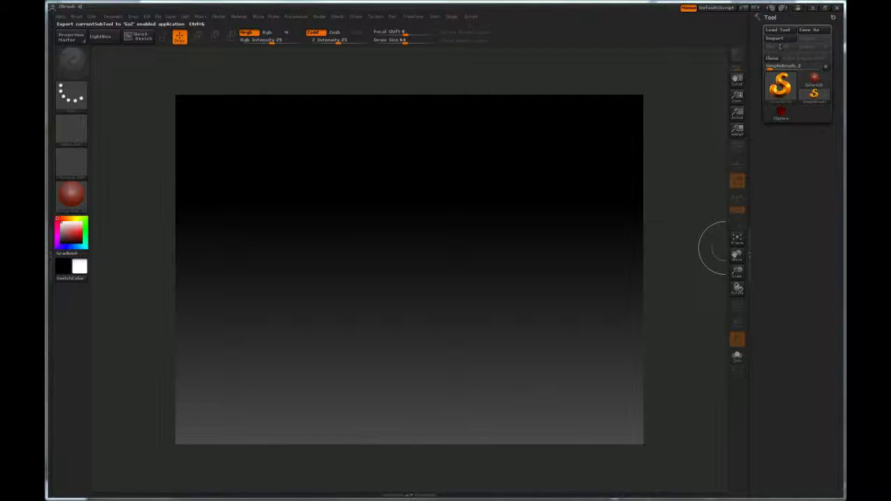
pyautogui.click(779, 40)
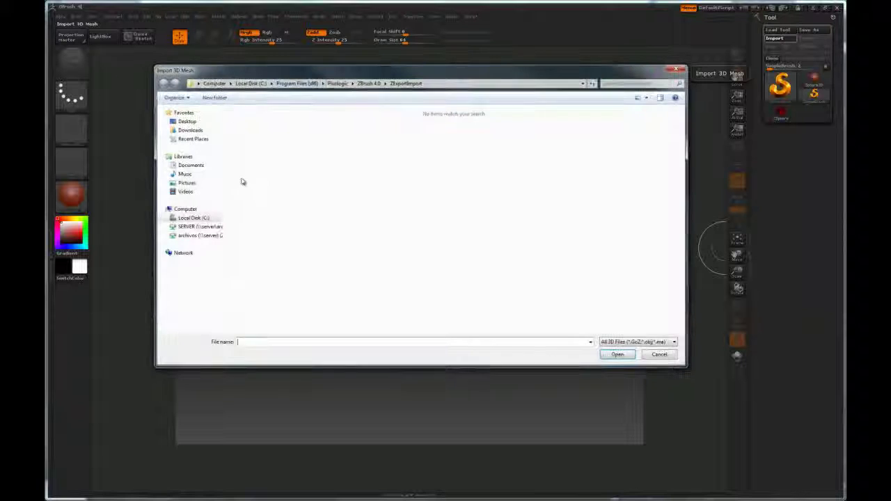
pyautogui.click(186, 123)
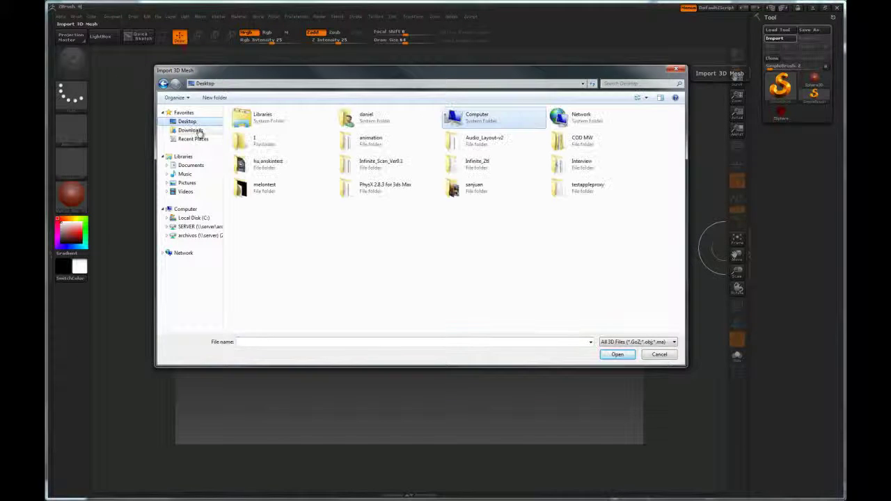
pyautogui.click(268, 194)
pyautogui.click(267, 194)
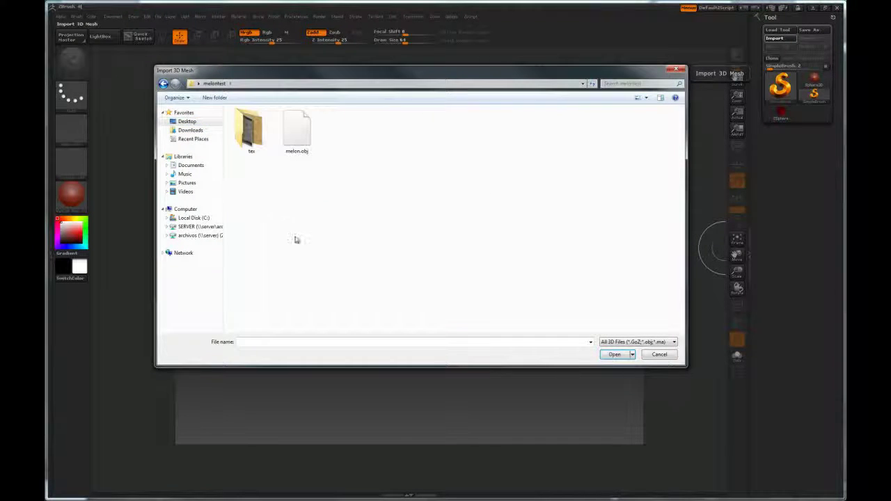
pyautogui.doubleClick(294, 137)
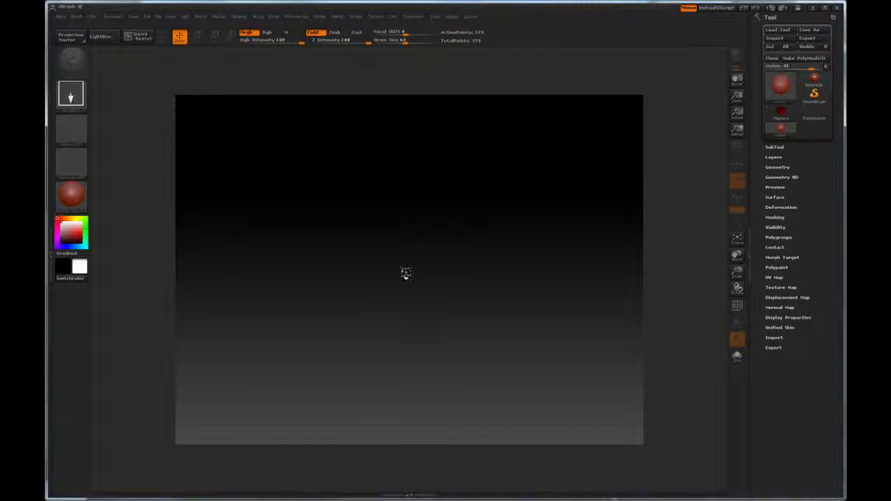
# - Draw the imported melon mesh on the canvas, turn on Edit mode and inspect its side and pole
pyautogui.moveTo(405, 273); pyautogui.dragTo(419, 396)
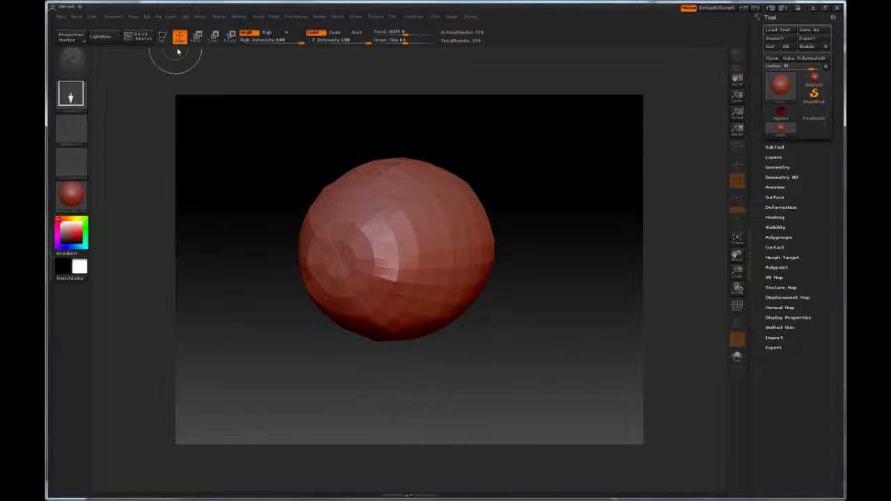
pyautogui.click(162, 36)
pyautogui.moveTo(522, 185)
pyautogui.mouseDown()
pyautogui.moveTo(512, 193)
pyautogui.moveTo(500, 180)
pyautogui.moveTo(484, 198)
pyautogui.mouseUp()
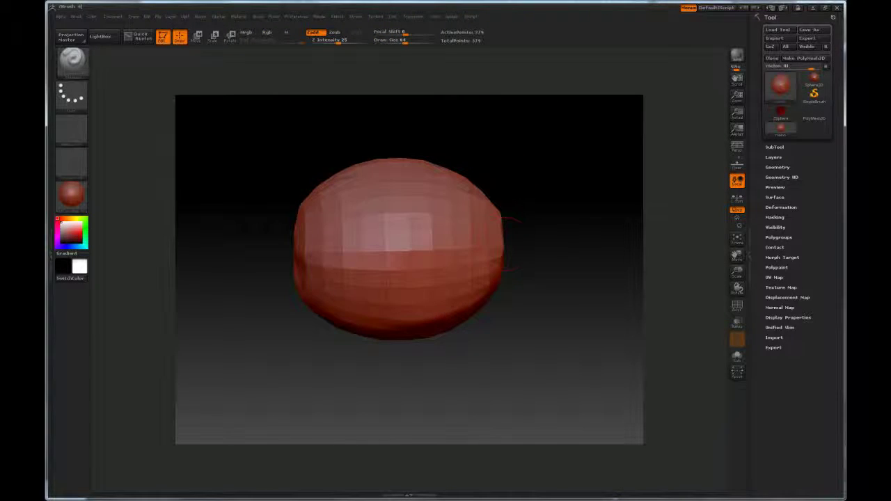
pyautogui.moveTo(438, 151); pyautogui.dragTo(428, 202)
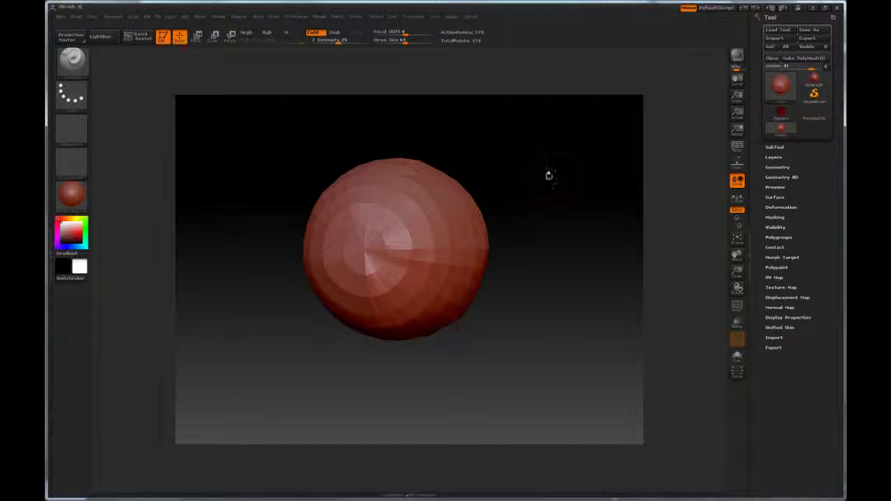
pyautogui.moveTo(548, 175); pyautogui.dragTo(526, 178)
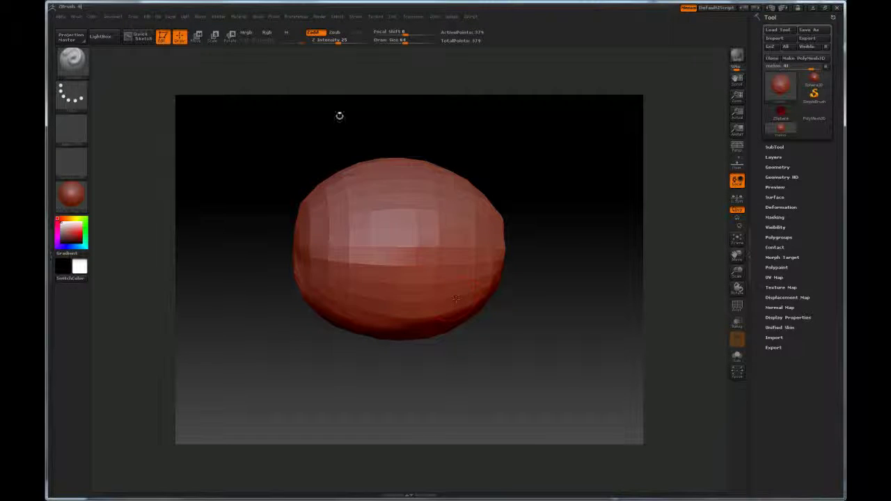
# - Import melonflat.jpg from the tex folder inside melontest as a texture
pyautogui.click(69, 163)
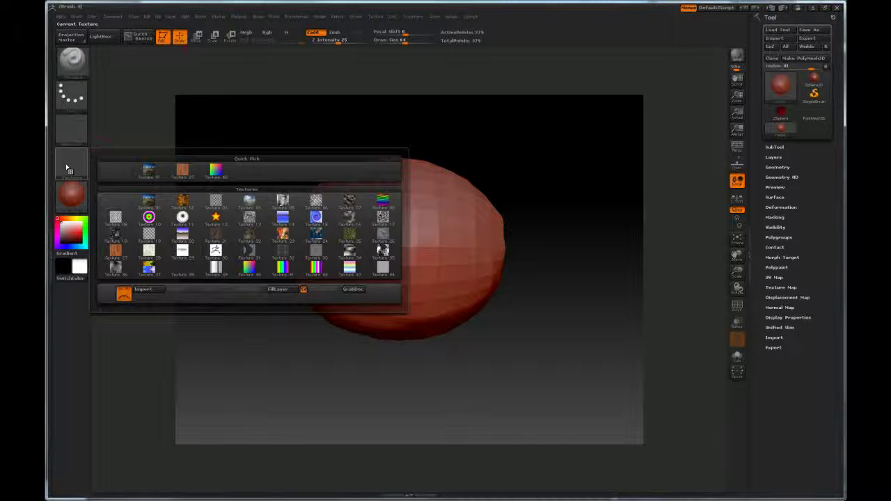
pyautogui.click(143, 290)
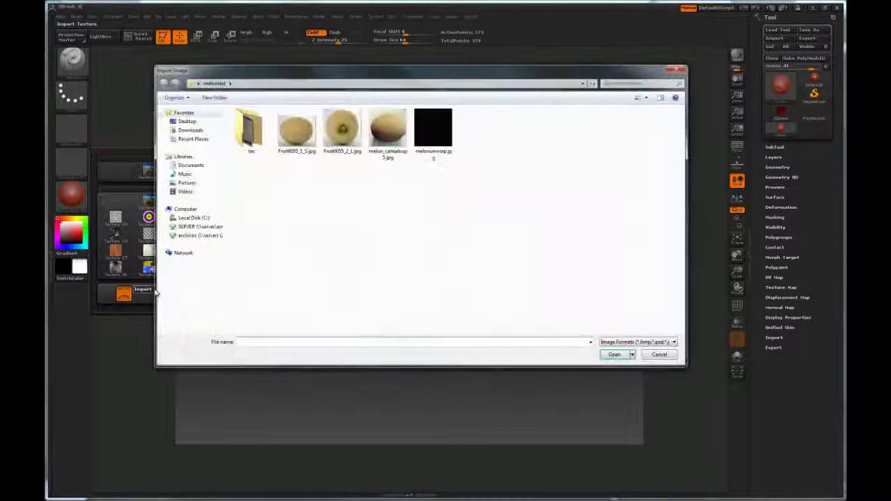
pyautogui.doubleClick(252, 132)
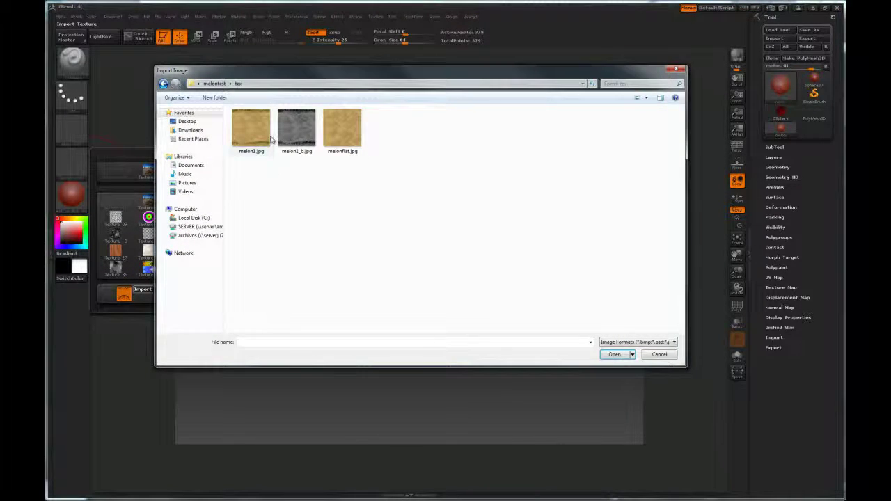
pyautogui.click(342, 131)
pyautogui.click(615, 354)
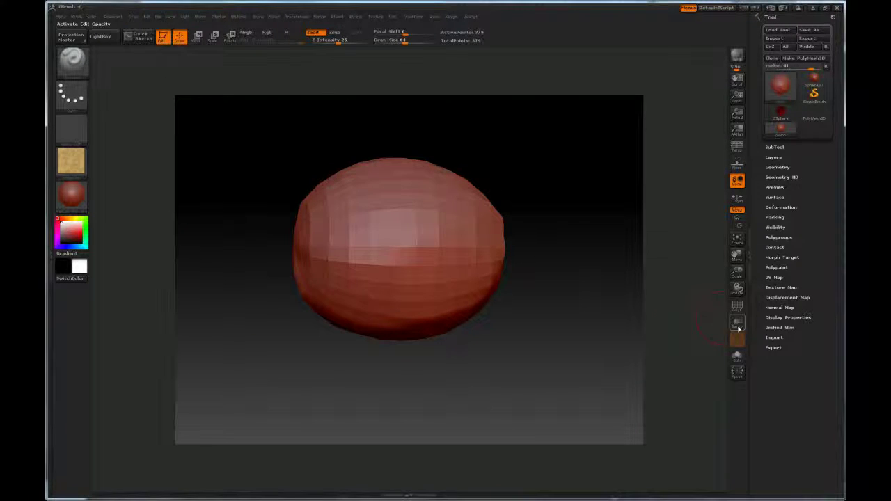
# - Assign the imported melon skin texture as the mesh's Texture Map and switch its material to SkinShade4
pyautogui.click(788, 288)
pyautogui.click(785, 312)
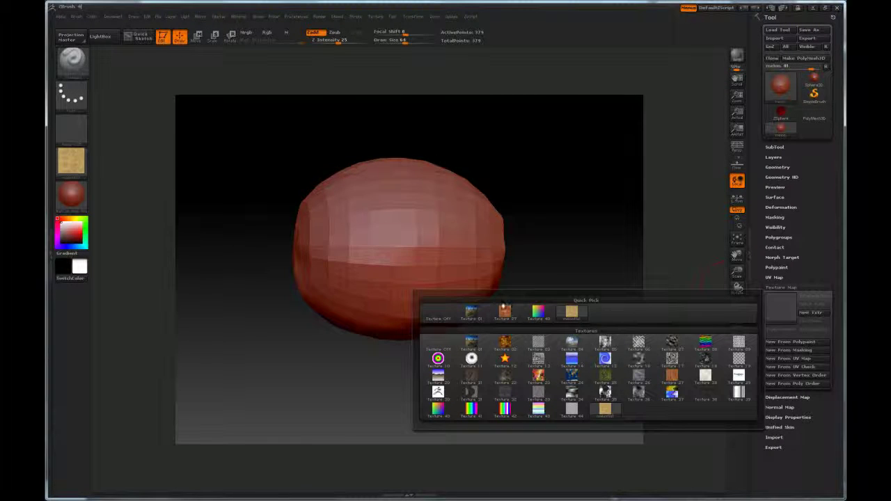
pyautogui.click(571, 315)
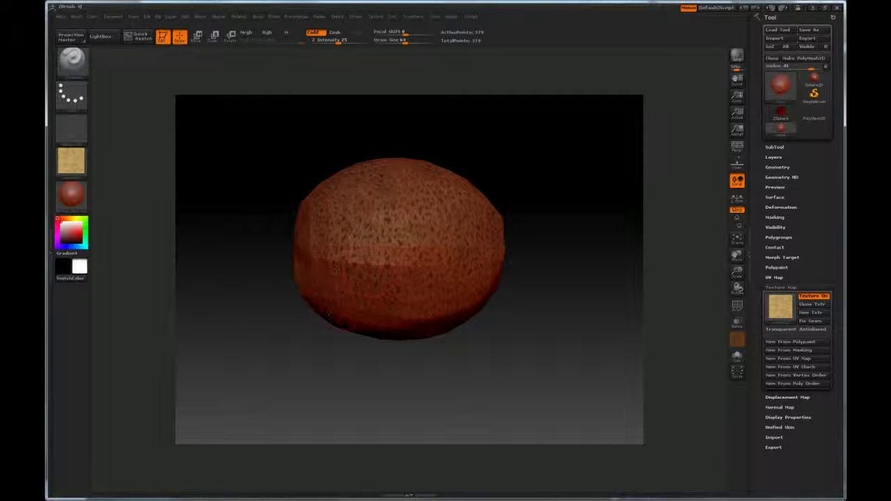
pyautogui.click(73, 199)
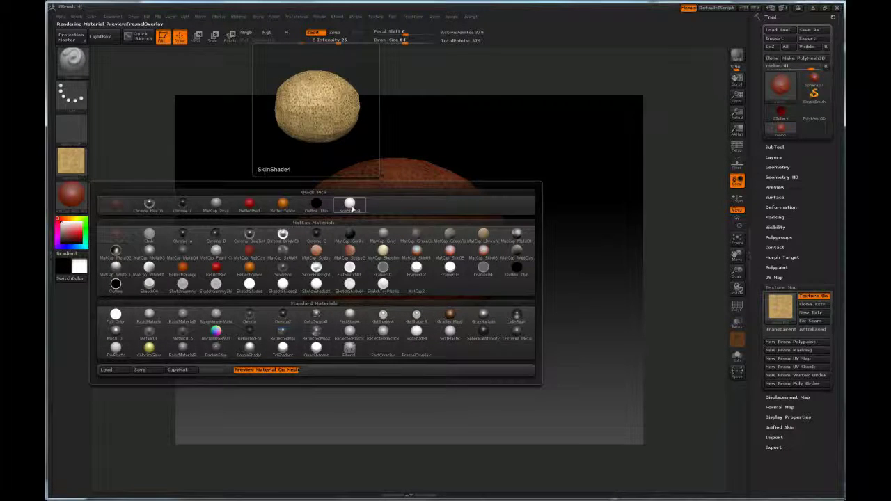
pyautogui.click(352, 206)
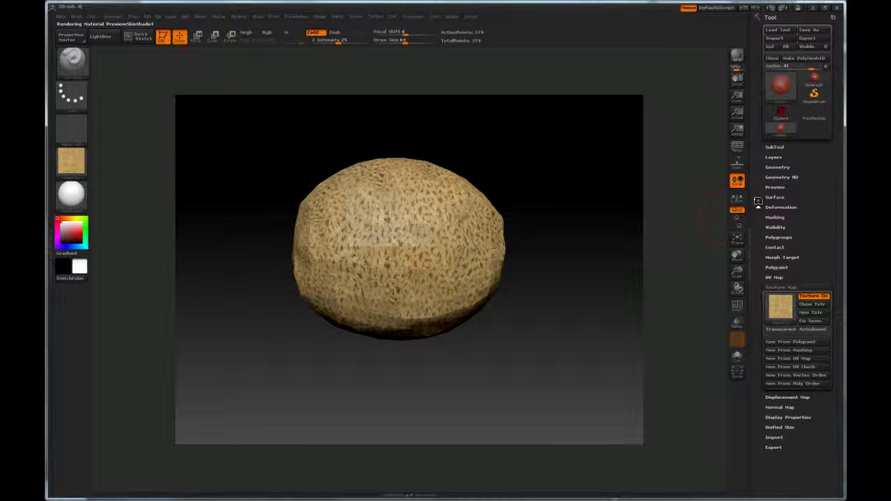
# - Subdivide the melon mesh twice with Divide in the Geometry settings
pyautogui.click(779, 167)
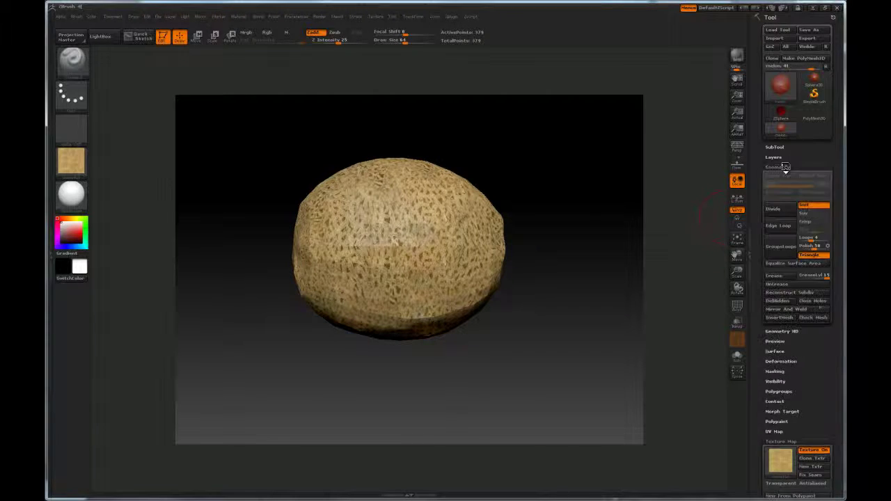
pyautogui.click(776, 209)
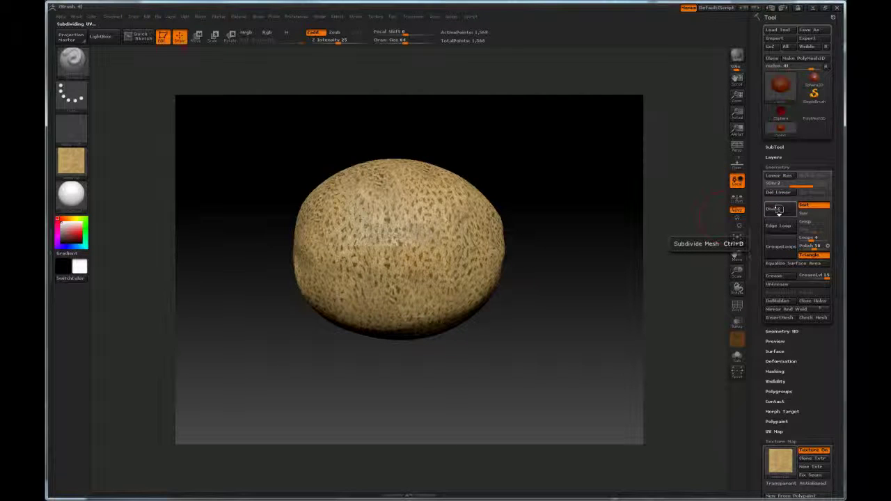
pyautogui.click(779, 210)
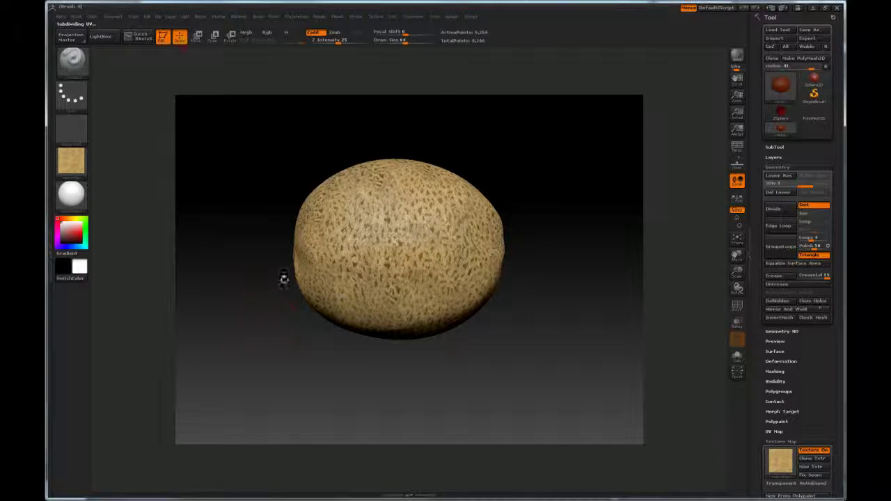
# - Turn the melon's pole toward the view and send that view to Photoshop through ZAppLink by dropping the current tool
pyautogui.moveTo(520, 192); pyautogui.dragTo(546, 234)
pyautogui.keyDown('alt'); pyautogui.moveTo(574, 167); pyautogui.dragTo(575, 199); pyautogui.keyUp('alt')
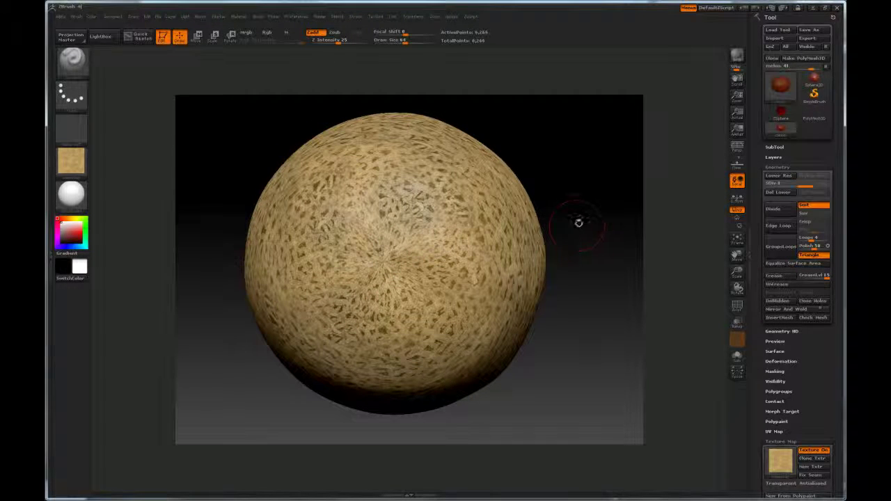
pyautogui.keyDown('alt'); pyautogui.moveTo(578, 222); pyautogui.dragTo(575, 202); pyautogui.keyUp('alt')
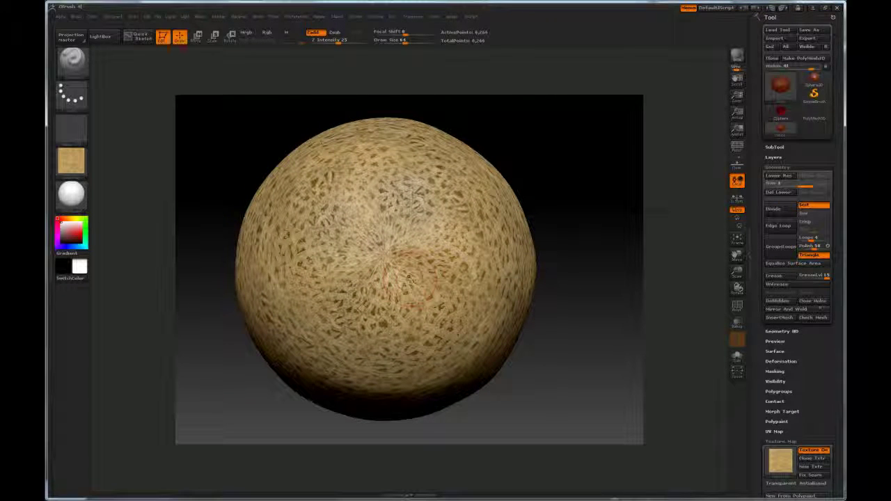
pyautogui.moveTo(576, 204); pyautogui.dragTo(594, 189)
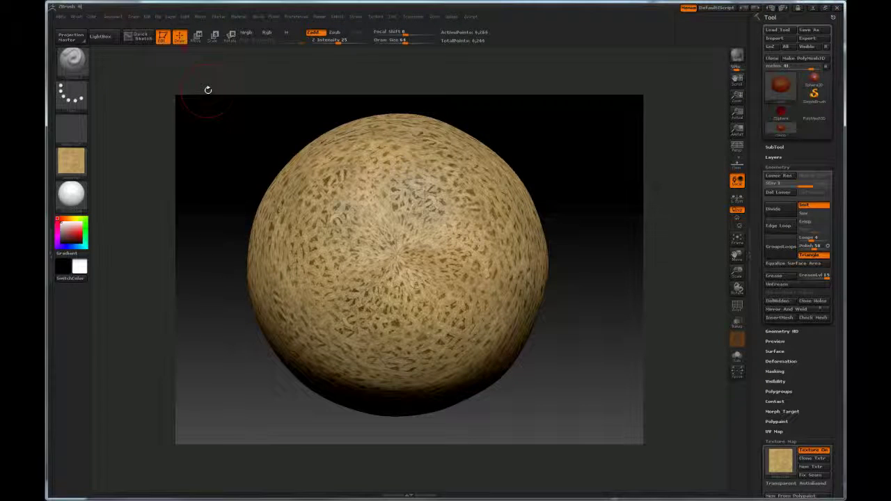
pyautogui.click(113, 17)
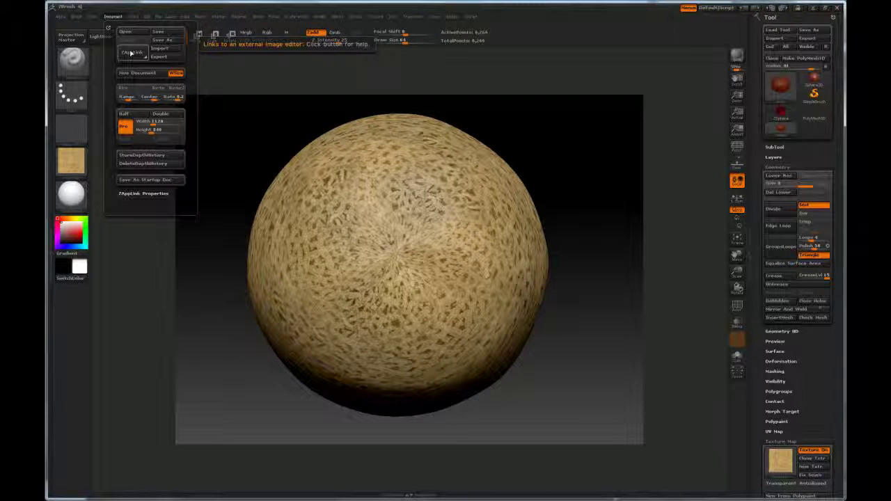
pyautogui.click(131, 53)
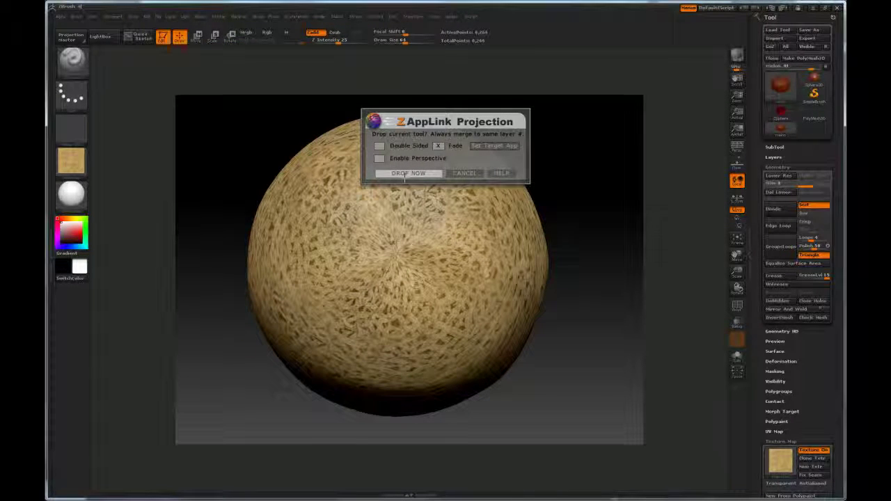
pyautogui.click(404, 173)
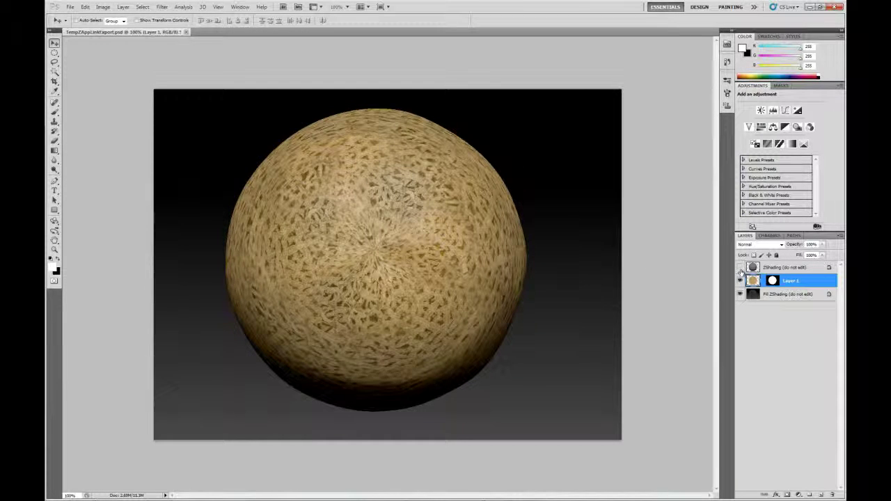
# - Toggle the ZShading layer's visibility to compare the exported melon with and without its shading
pyautogui.click(740, 268)
pyautogui.click(740, 268)
pyautogui.click(740, 268)
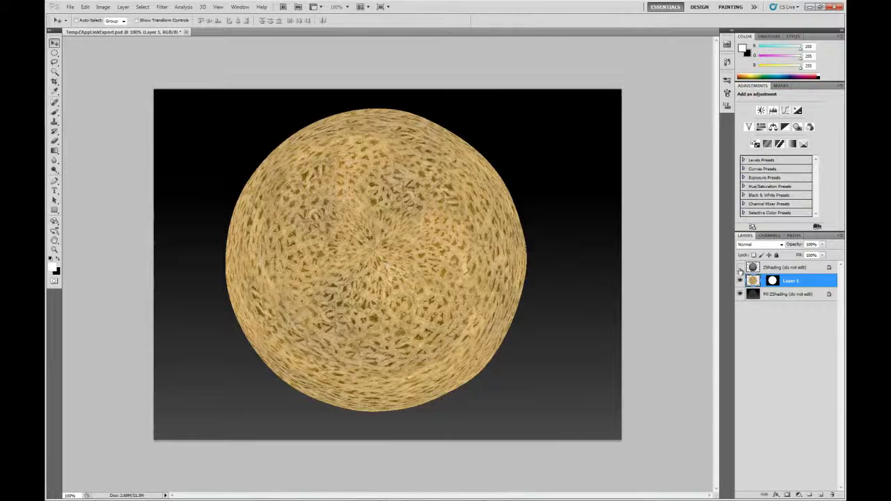
pyautogui.click(739, 268)
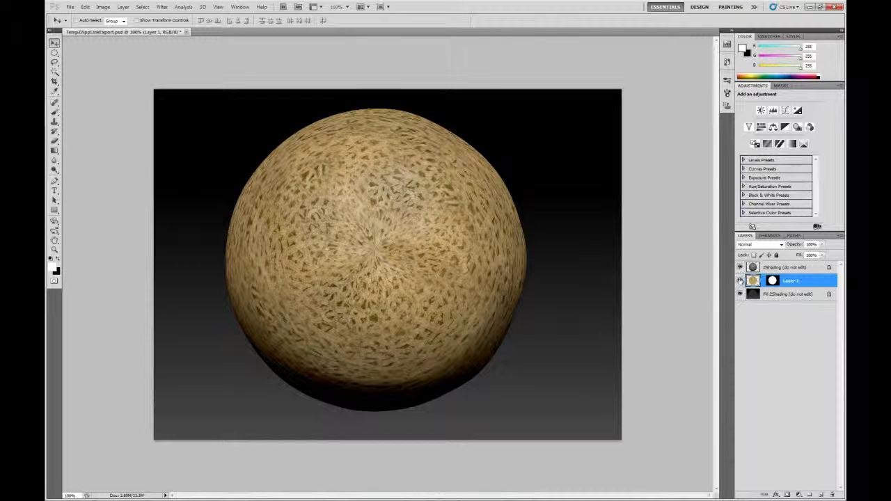
pyautogui.click(739, 268)
# - Toggle Layer 1's visibility repeatedly to examine what the melon's texture layer contributes
pyautogui.click(739, 280)
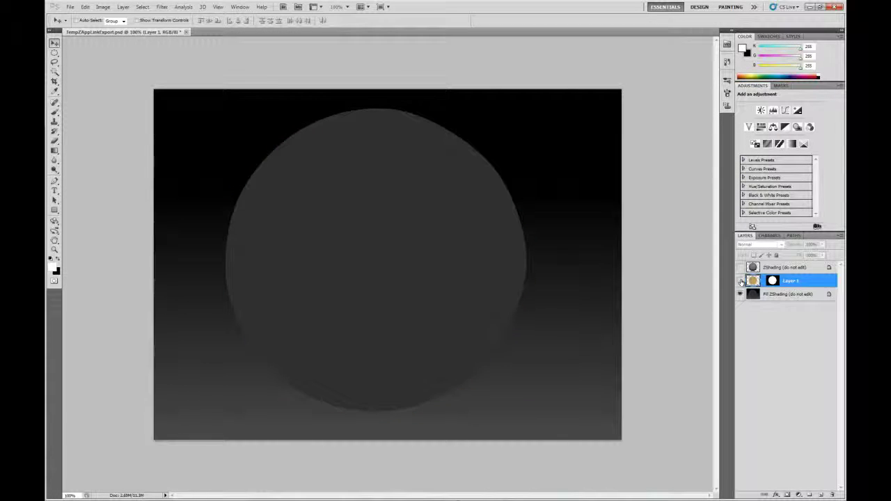
pyautogui.click(740, 280)
pyautogui.click(740, 281)
pyautogui.click(740, 281)
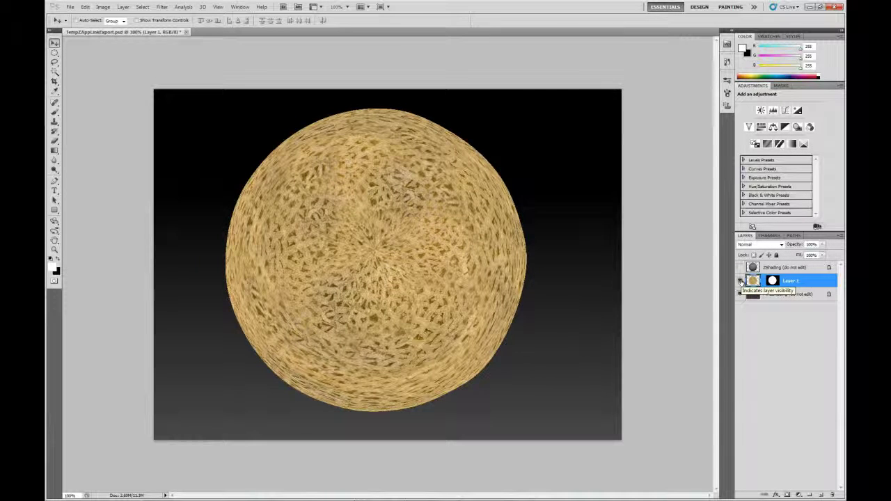
pyautogui.click(740, 280)
pyautogui.click(740, 281)
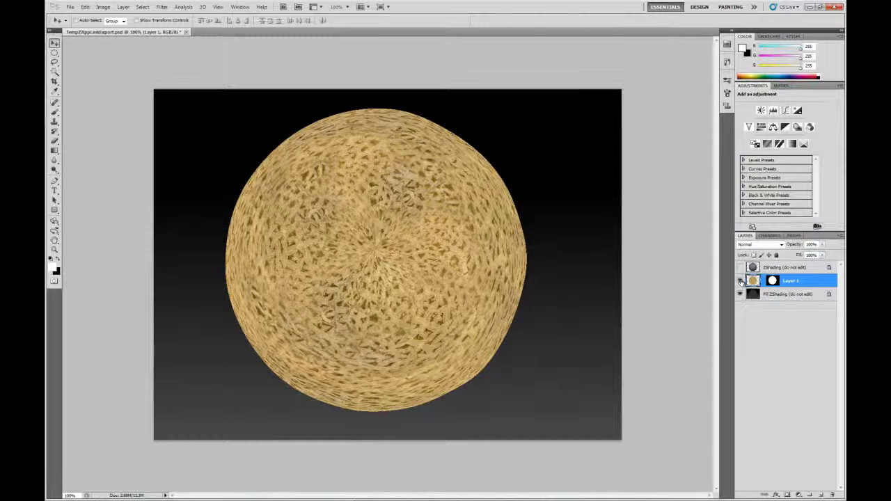
pyautogui.click(740, 280)
pyautogui.click(740, 281)
pyautogui.click(740, 280)
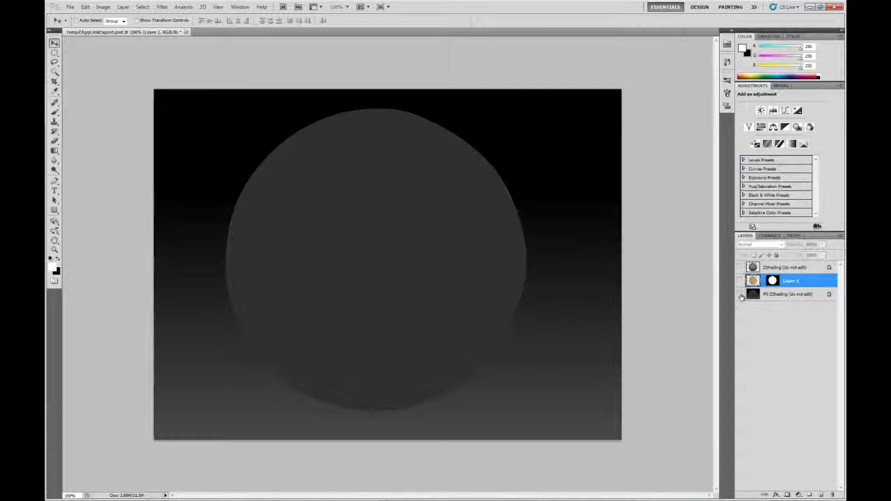
# - Check the Fill ZShading background layer on its own, and then show Layer 1 and the ZShading layer again
pyautogui.click(740, 294)
pyautogui.click(740, 294)
pyautogui.click(752, 294)
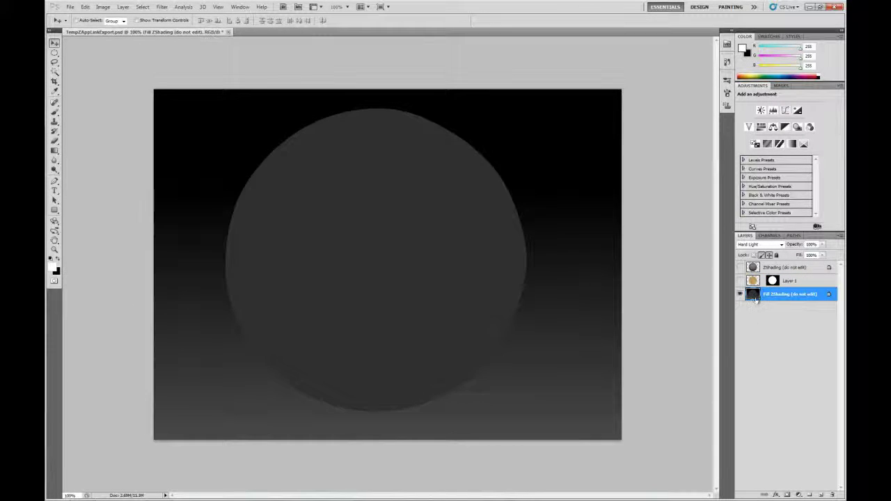
pyautogui.click(740, 281)
pyautogui.click(740, 268)
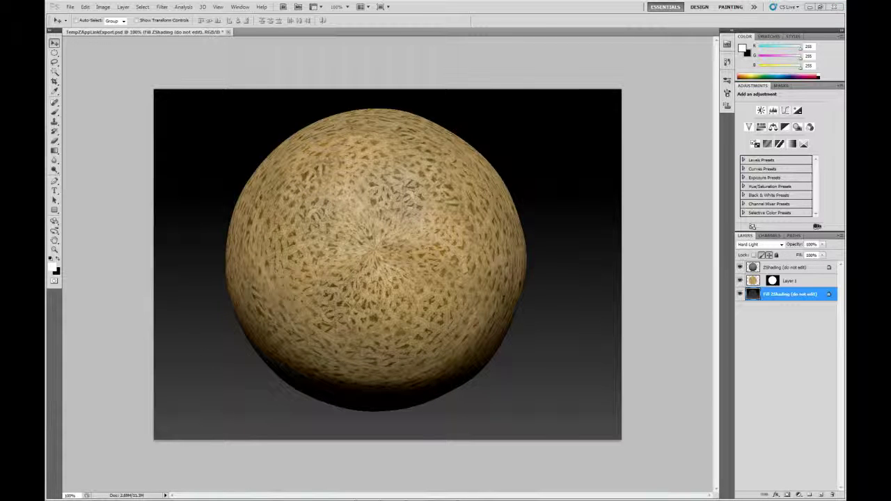
# - Open the melon stem photo Fruit0055_2_L.jpg from the melontest folder
pyautogui.click(70, 6)
pyautogui.click(81, 25)
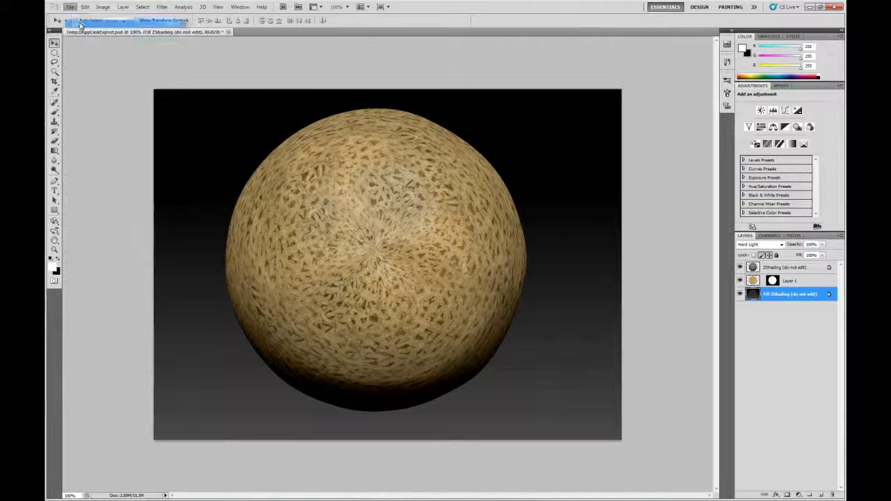
pyautogui.click(498, 145)
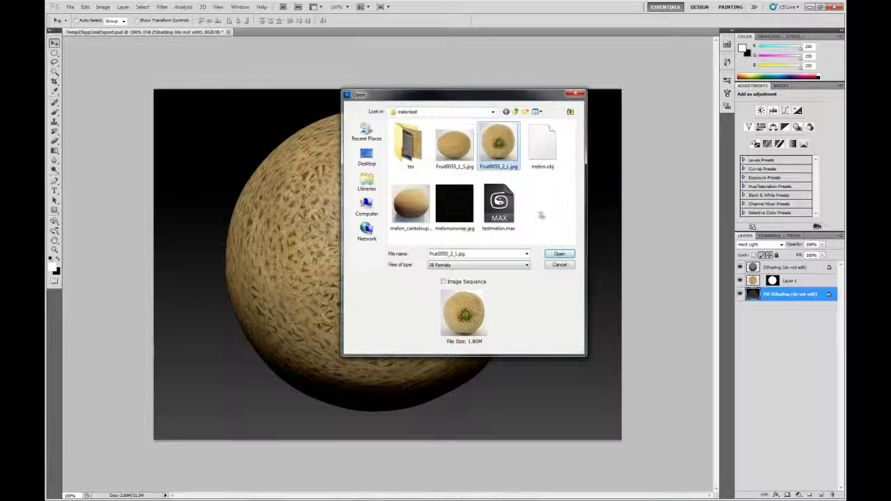
pyautogui.click(561, 254)
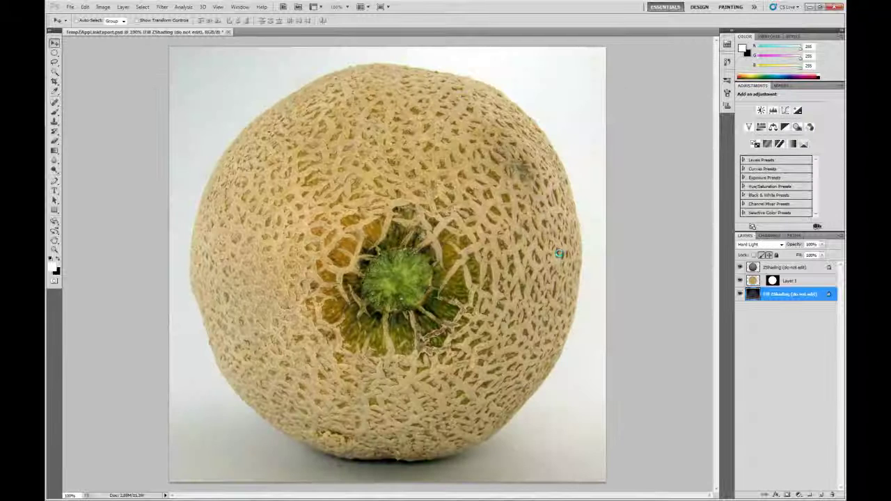
# - Lasso the stem and surrounding skin in the photo and paste a copy above Layer 1 in TempZAppLinkExport.psd
pyautogui.click(55, 62)
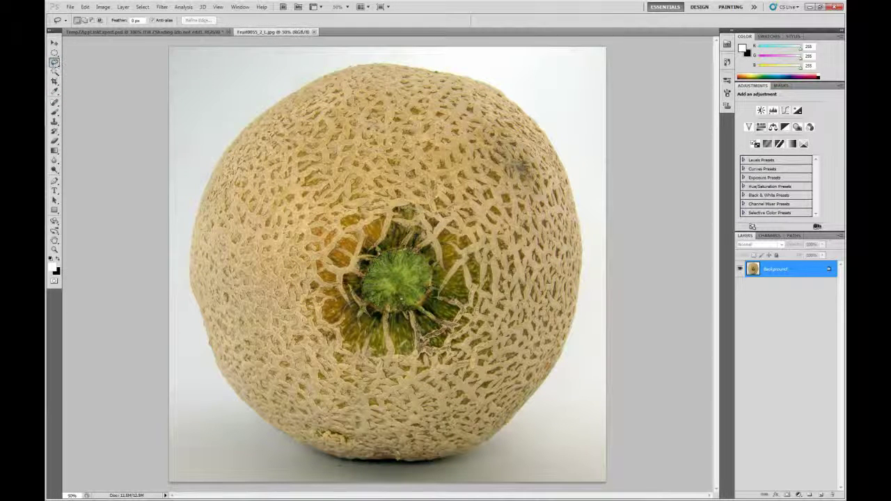
pyautogui.moveTo(351, 182)
pyautogui.mouseDown()
pyautogui.moveTo(276, 298)
pyautogui.moveTo(365, 407)
pyautogui.moveTo(516, 358)
pyautogui.moveTo(522, 237)
pyautogui.moveTo(376, 173)
pyautogui.moveTo(353, 179)
pyautogui.mouseUp()
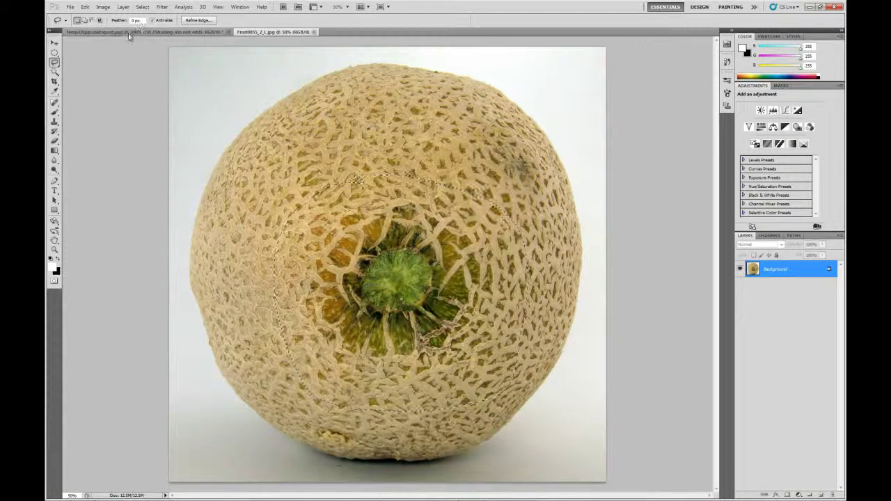
pyautogui.click(125, 32)
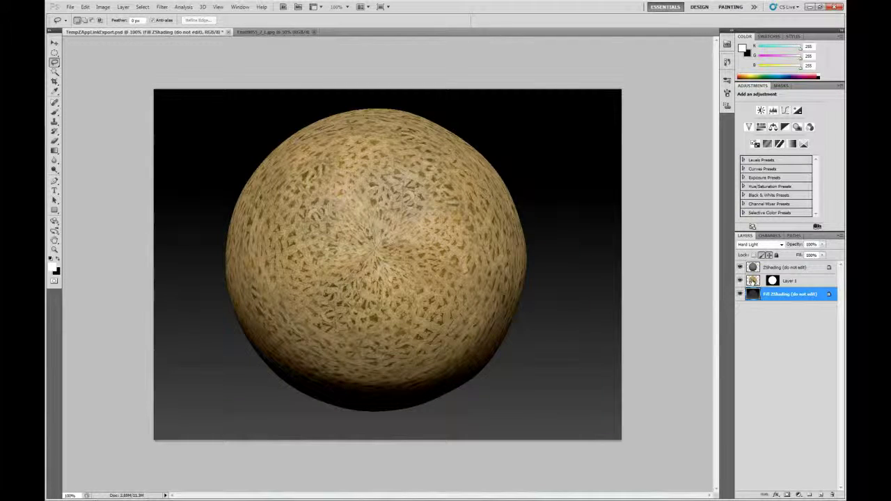
pyautogui.click(752, 282)
pyautogui.hotkey('ctrl', 'v')
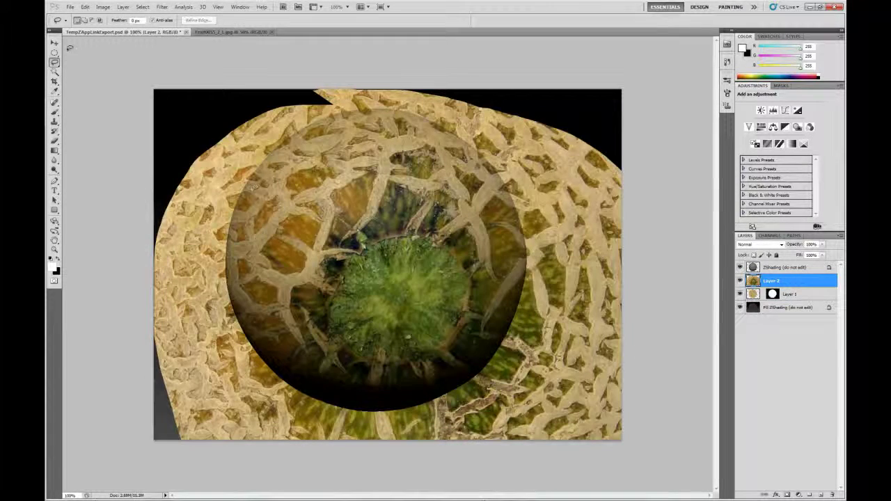
# - Scale the pasted stem layer proportionally to about 31% and centre it over the melon's pole
pyautogui.click(55, 44)
pyautogui.moveTo(179, 149); pyautogui.dragTo(165, 130)
pyautogui.hotkey('ctrl', 't')
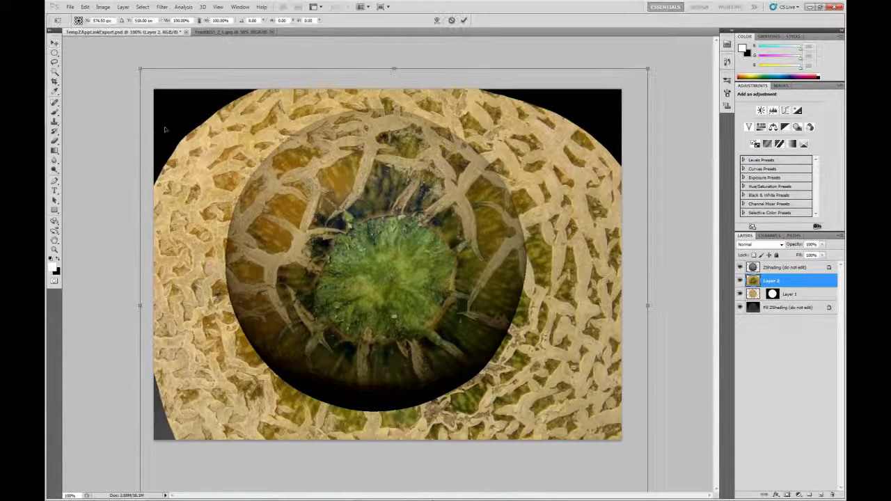
pyautogui.keyDown('shift'); pyautogui.moveTo(140, 69); pyautogui.dragTo(417, 327); pyautogui.keyUp('shift')
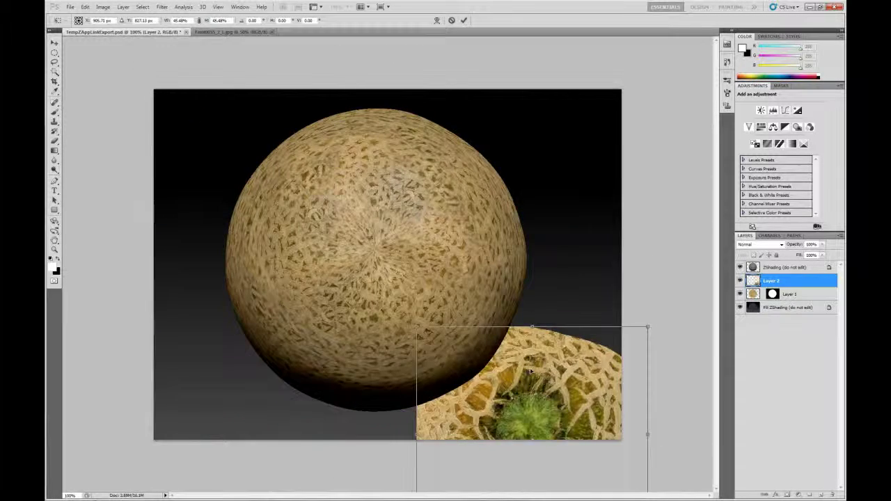
pyautogui.moveTo(530, 372); pyautogui.dragTo(362, 188)
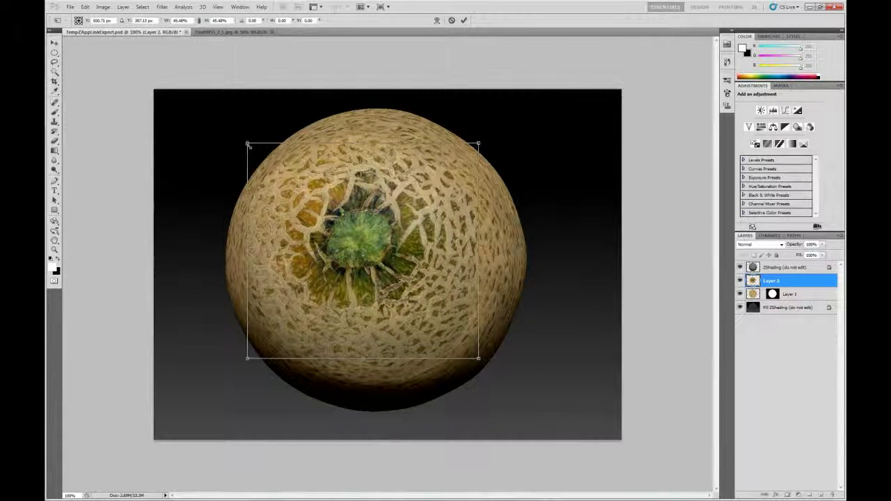
pyautogui.keyDown('shift'); pyautogui.moveTo(248, 147); pyautogui.dragTo(332, 205); pyautogui.keyUp('shift')
pyautogui.moveTo(382, 254); pyautogui.dragTo(461, 242)
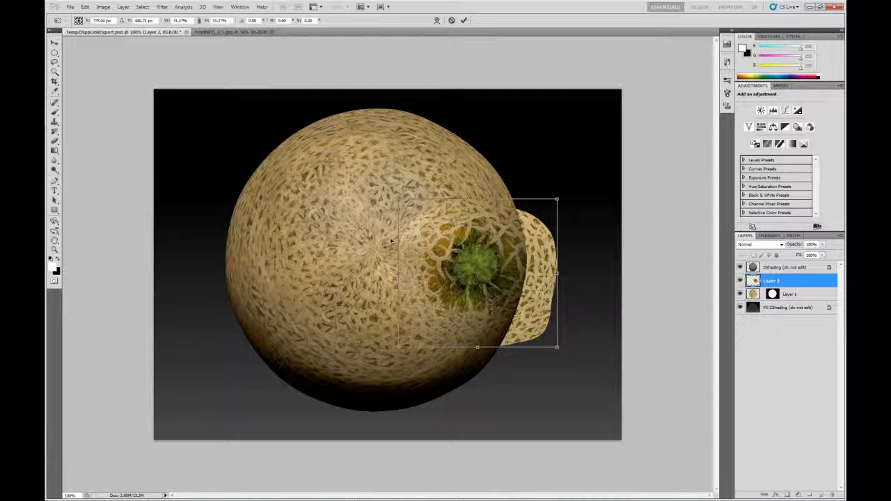
pyautogui.moveTo(452, 245); pyautogui.dragTo(353, 218)
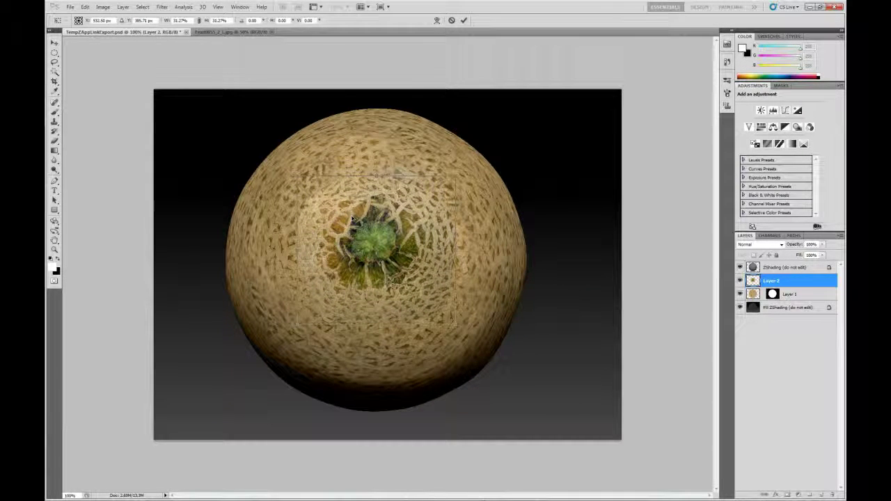
pyautogui.press('Return')
# - Merge the stem layer down into Layer 1, preserving the layer mask
pyautogui.press('b')
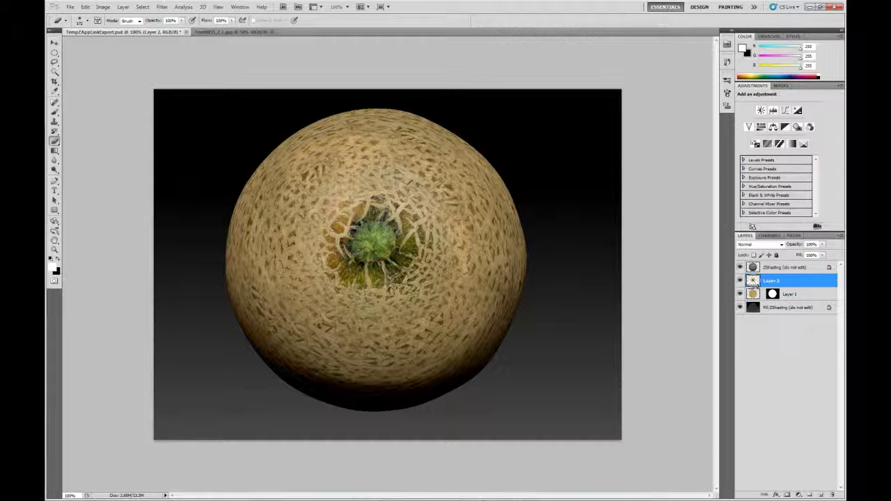
pyautogui.hotkey('ctrl', 'e')
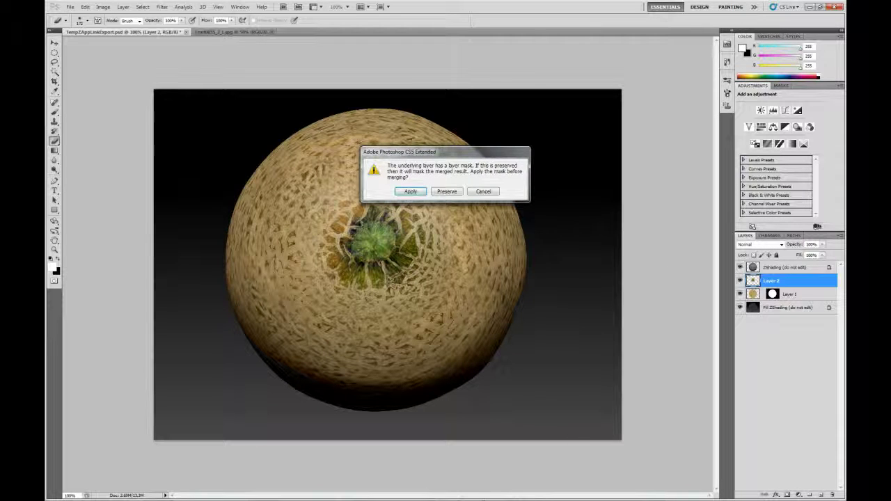
pyautogui.click(456, 195)
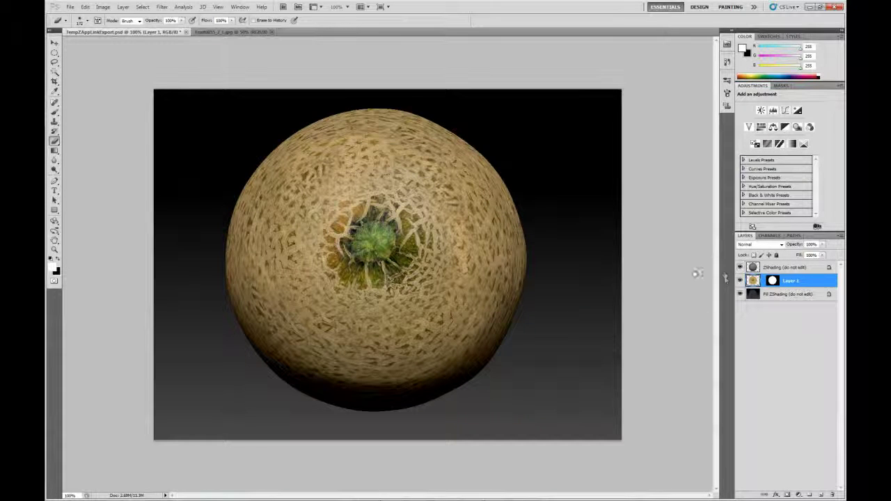
# - Compare the melon with and without the ZShading layer, and then save TempZAppLinkExport.psd with that layer shown
pyautogui.click(740, 267)
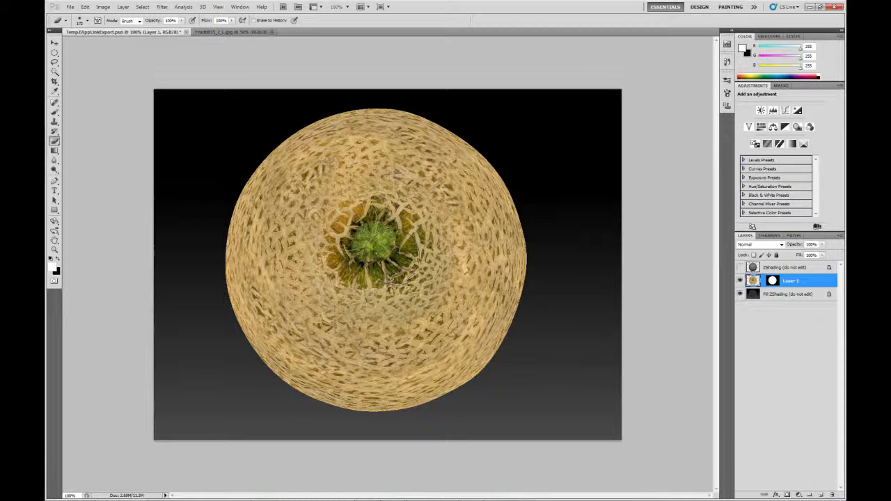
pyautogui.click(740, 267)
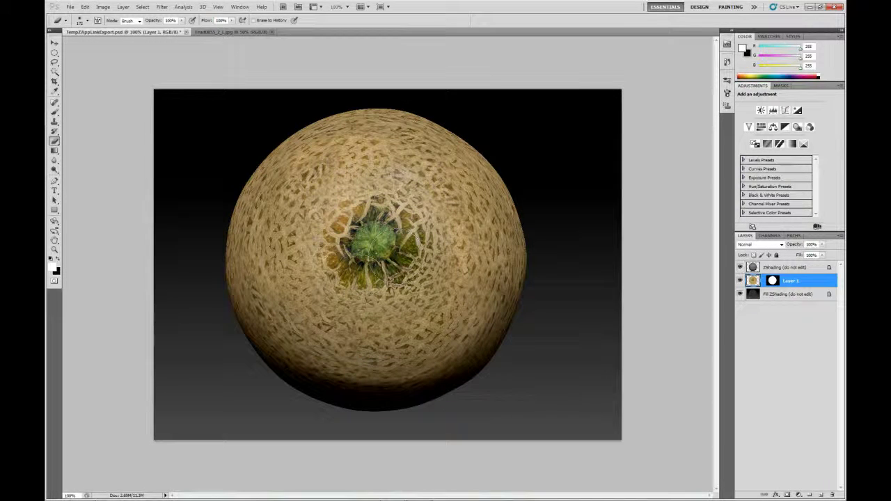
pyautogui.click(70, 7)
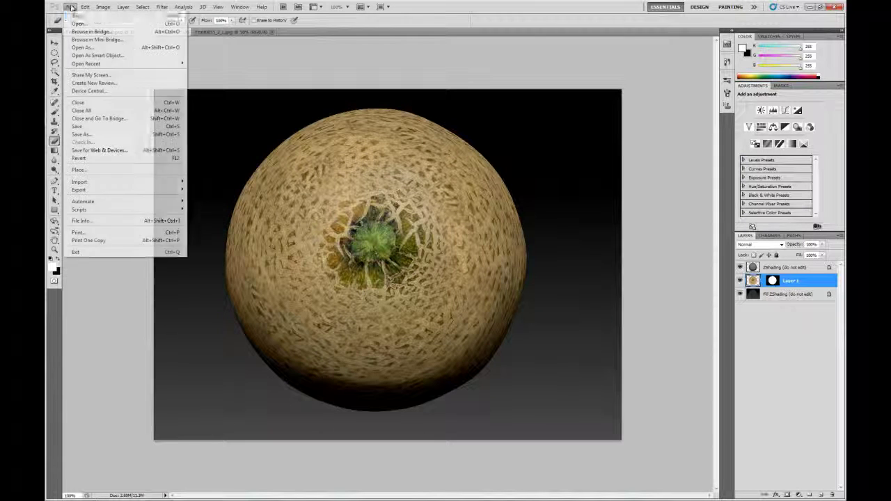
pyautogui.click(82, 127)
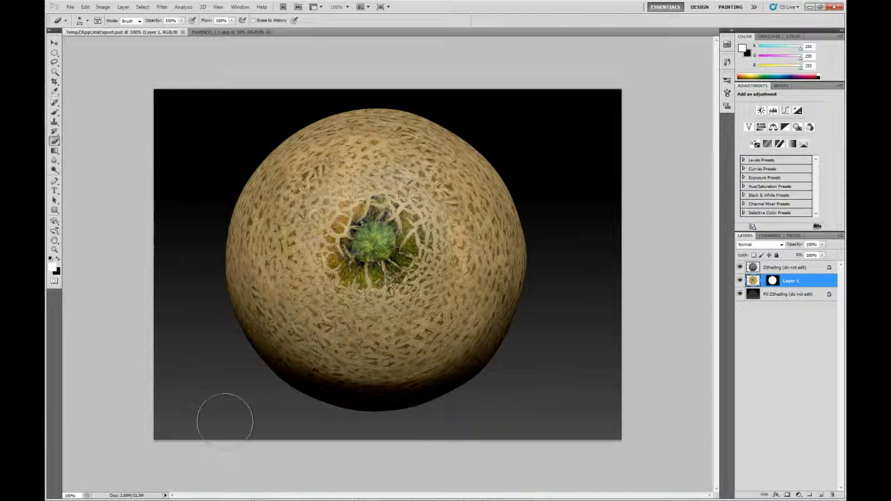
# - Switch to ZBrush, re-enter it from ZAppLink and pick up the edited projection onto the melon with Fade enabled
pyautogui.press('super')
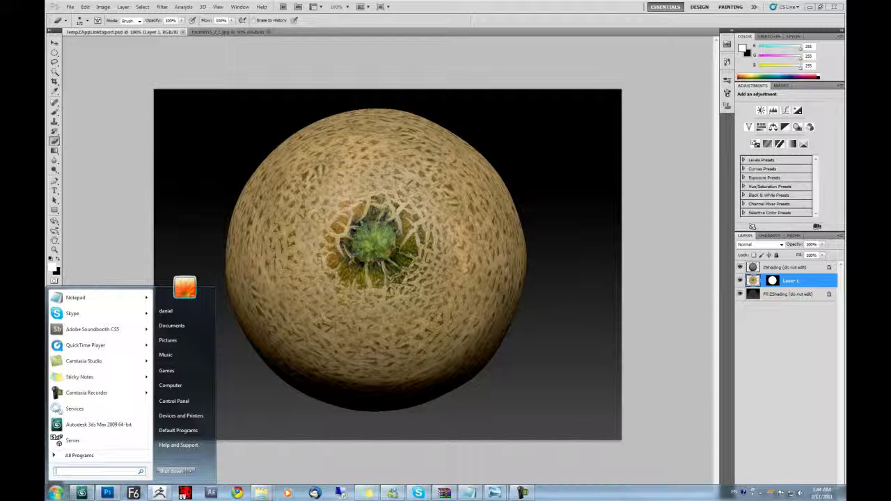
pyautogui.click(160, 490)
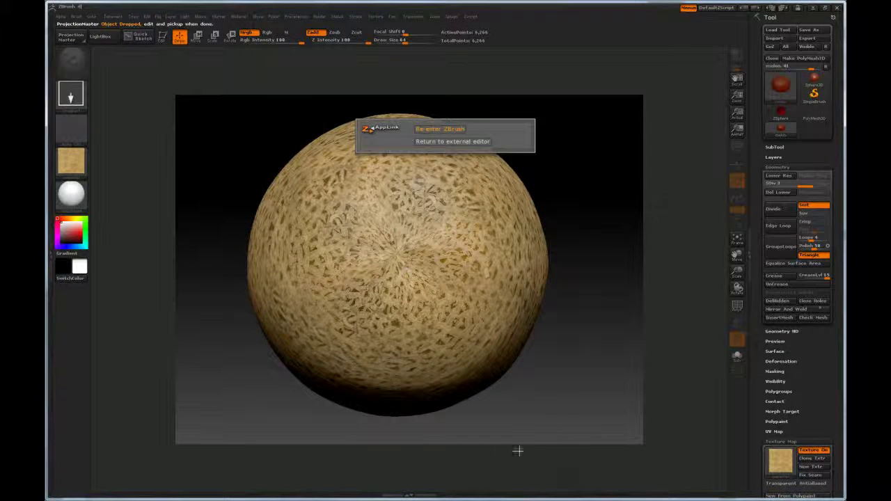
pyautogui.click(446, 129)
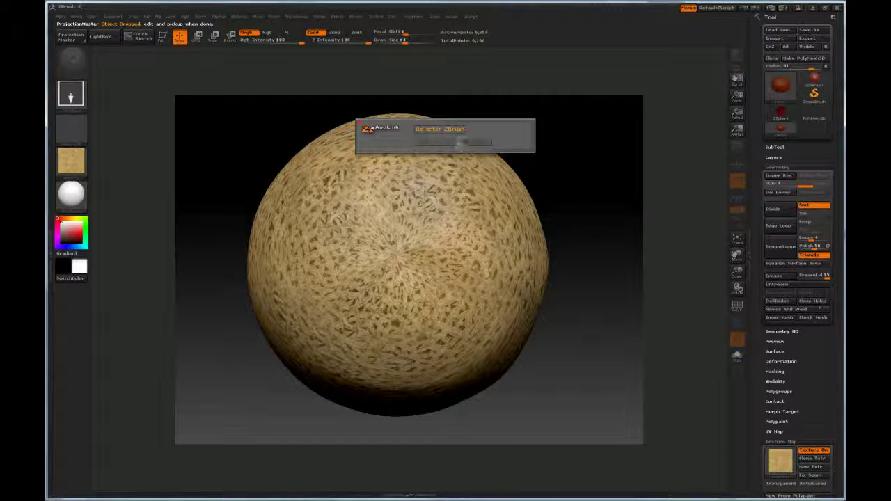
pyautogui.click(453, 129)
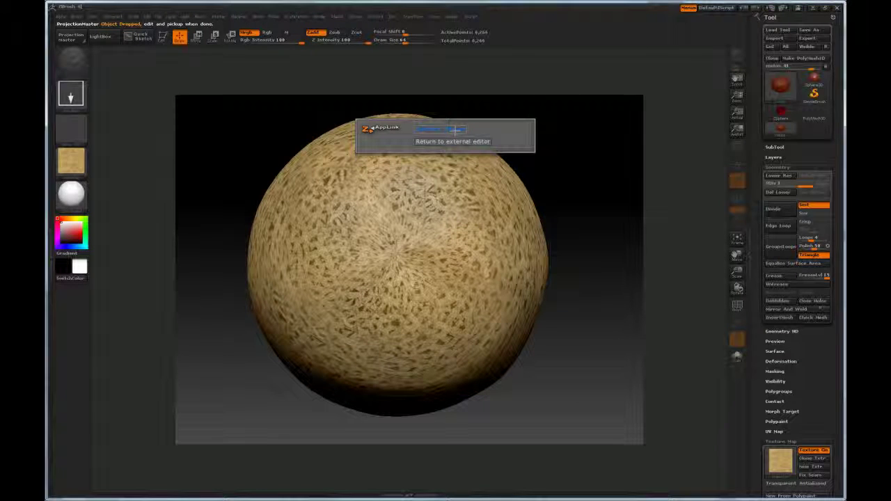
pyautogui.click(453, 140)
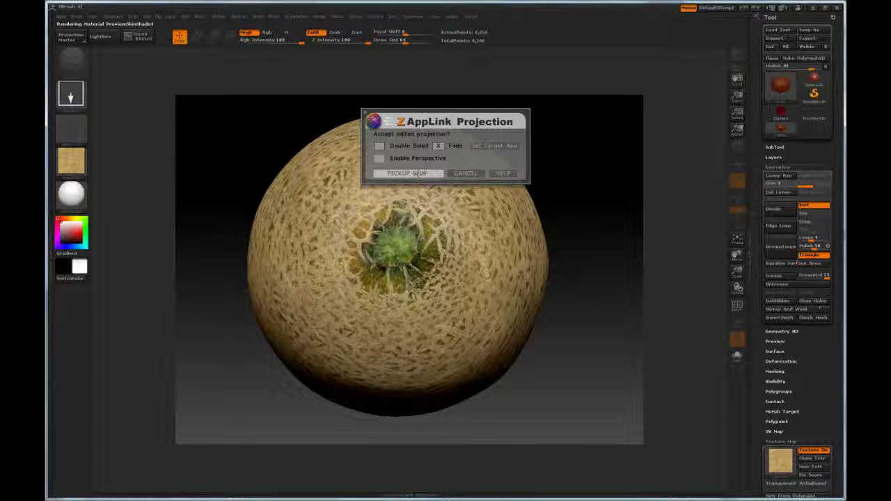
pyautogui.click(420, 173)
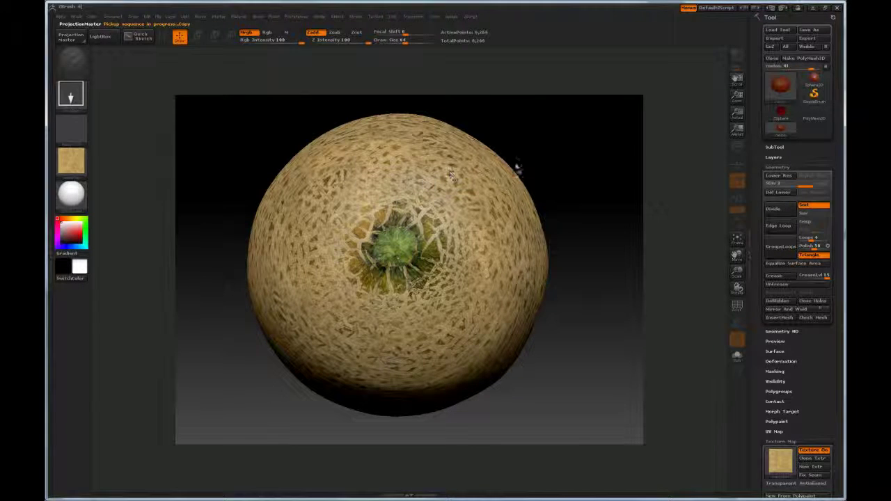
# - Examine the projected stem, the opposite pole of the melon and the texture map in ZBrush
pyautogui.moveTo(588, 158)
pyautogui.mouseDown()
pyautogui.moveTo(526, 160)
pyautogui.moveTo(586, 165)
pyautogui.moveTo(569, 145)
pyautogui.moveTo(580, 139)
pyautogui.moveTo(600, 244)
pyautogui.moveTo(587, 239)
pyautogui.moveTo(600, 210)
pyautogui.moveTo(605, 218)
pyautogui.moveTo(594, 223)
pyautogui.moveTo(619, 223)
pyautogui.mouseUp()
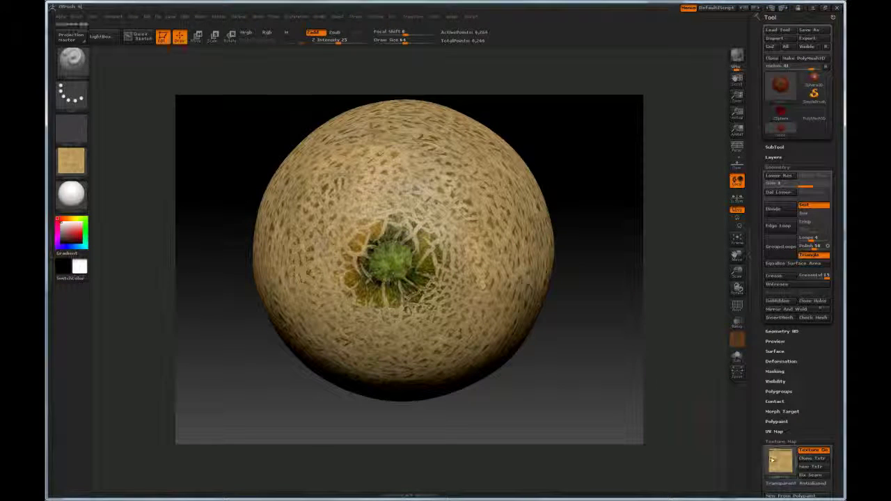
pyautogui.moveTo(782, 460)
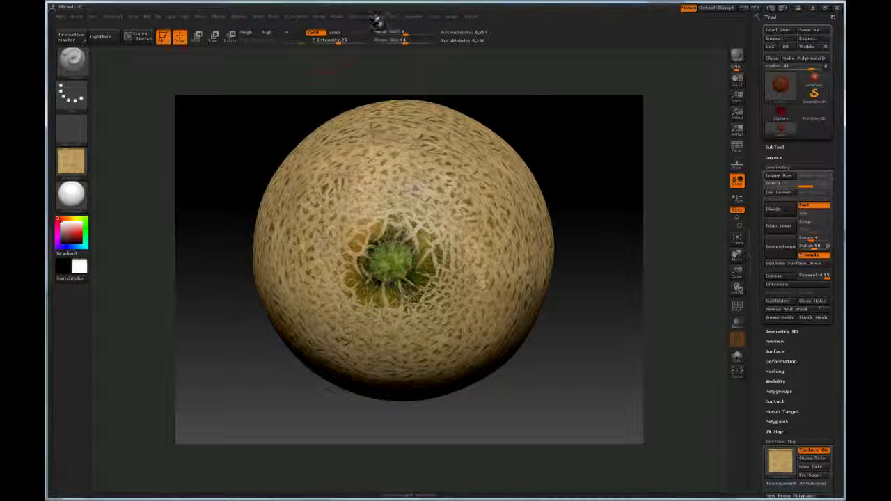
pyautogui.click(375, 17)
pyautogui.moveTo(399, 85)
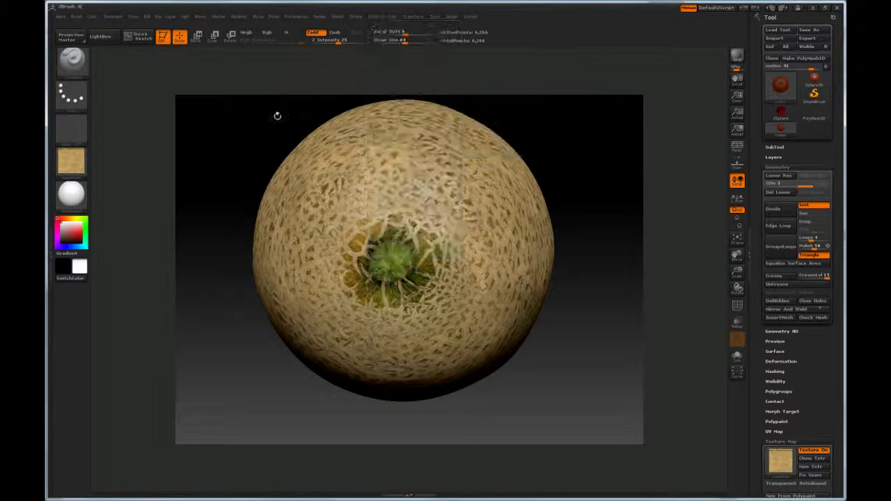
pyautogui.moveTo(586, 171); pyautogui.dragTo(578, 151)
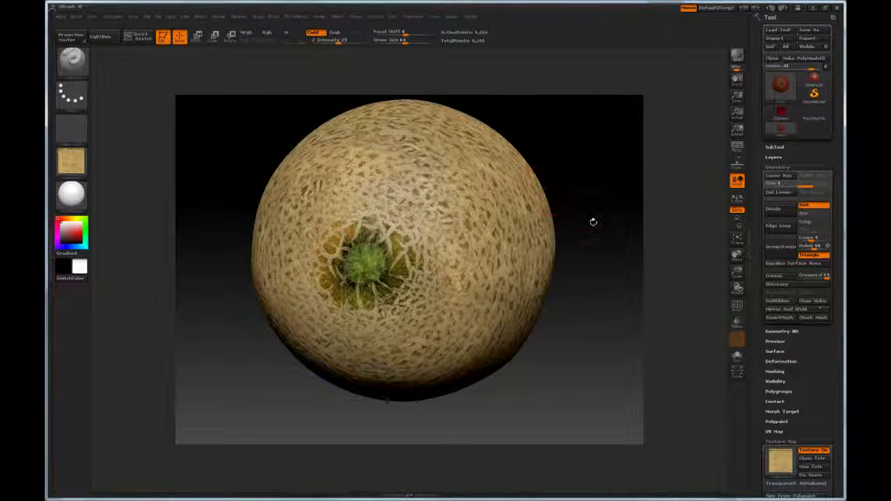
pyautogui.moveTo(593, 221); pyautogui.dragTo(567, 239)
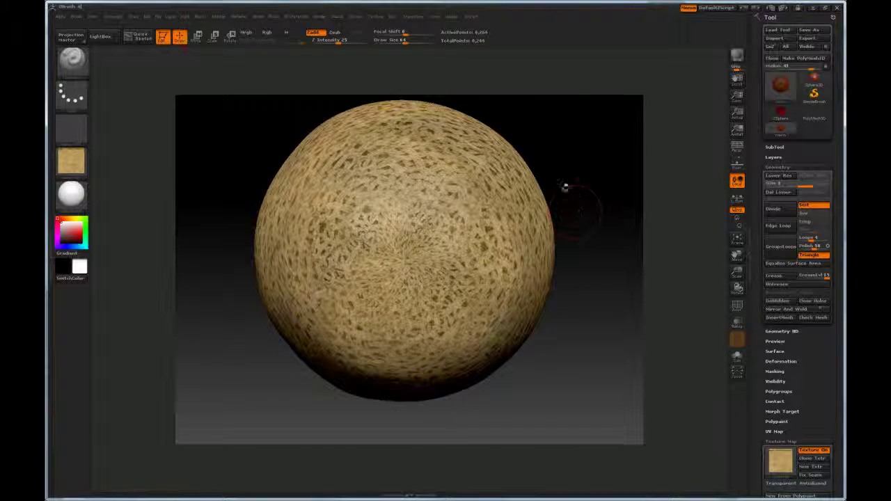
pyautogui.moveTo(557, 193); pyautogui.dragTo(565, 180)
pyautogui.moveTo(577, 181)
pyautogui.mouseDown()
pyautogui.moveTo(568, 197)
pyautogui.moveTo(575, 167)
pyautogui.mouseUp()
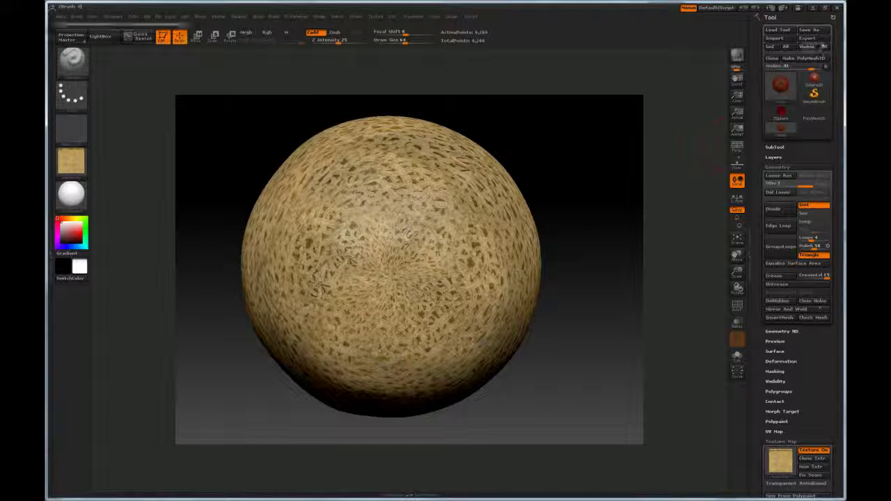
# - Close ZBrush without saving its document, and close TempZAppLinkExport.psd and the stem photo in Photoshop
pyautogui.click(837, 7)
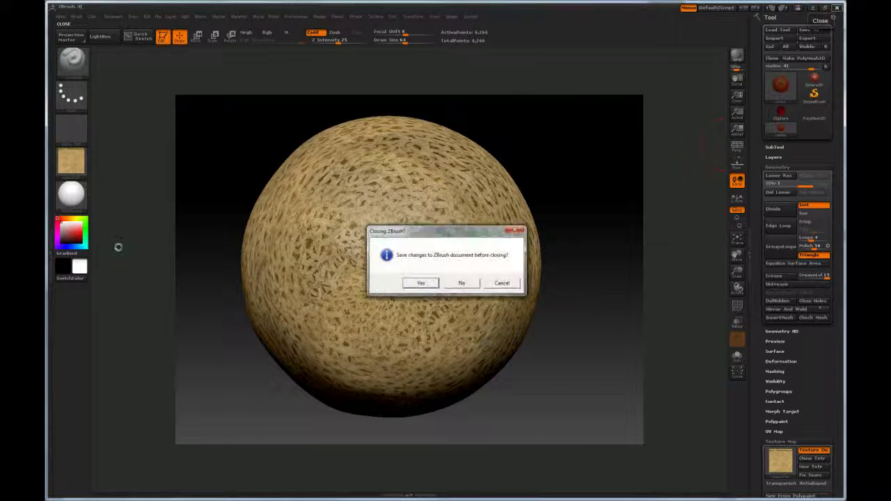
pyautogui.click(462, 282)
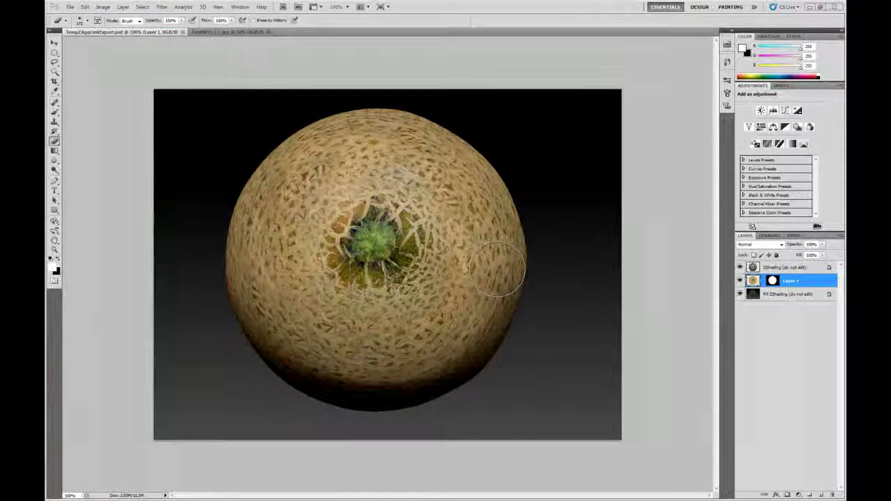
pyautogui.click(183, 32)
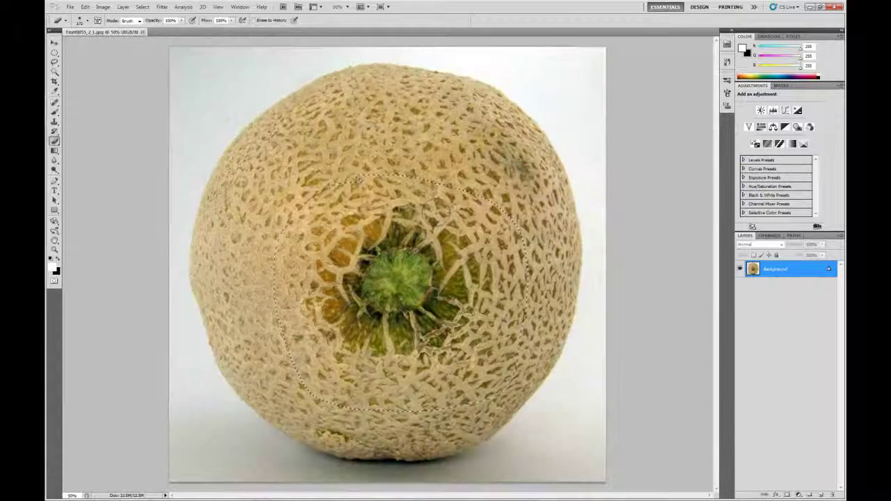
pyautogui.click(143, 32)
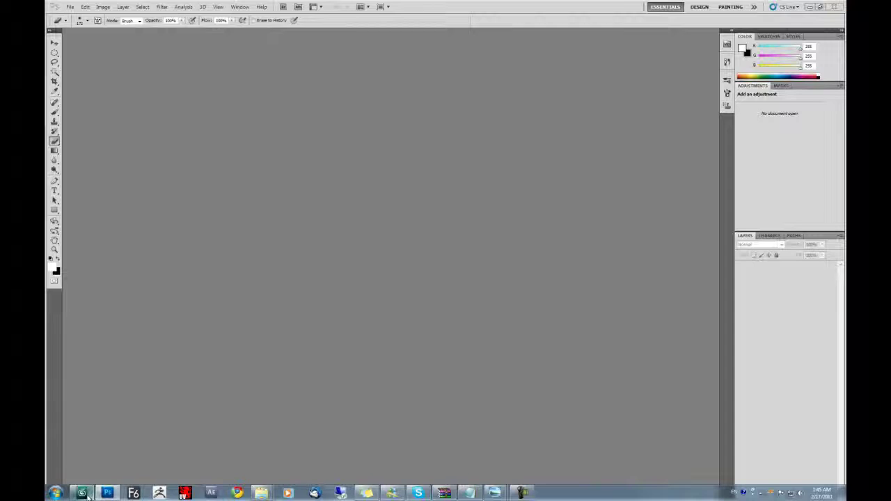
# - Switch to 3ds Max, place the Specify Cropping/Placement preview of the finished skin map beside the melon and deselect the fruit
pyautogui.click(87, 495)
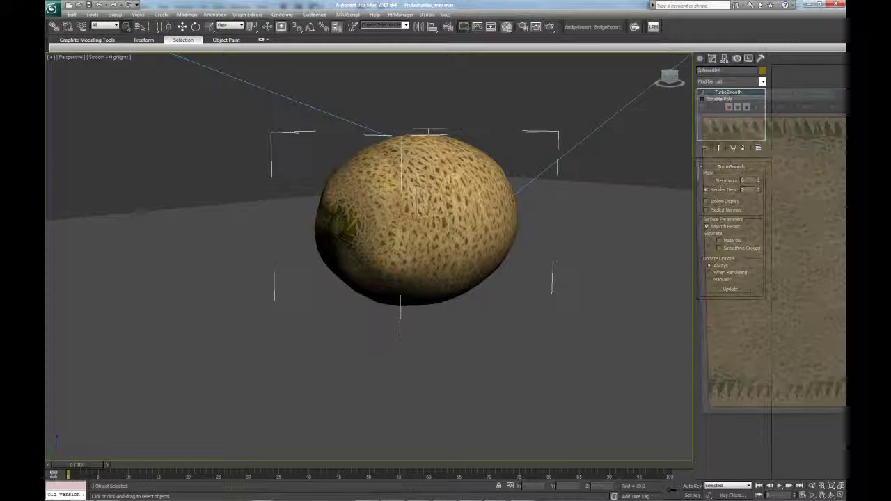
pyautogui.moveTo(751, 91); pyautogui.dragTo(352, 108)
pyautogui.moveTo(277, 117); pyautogui.dragTo(194, 120)
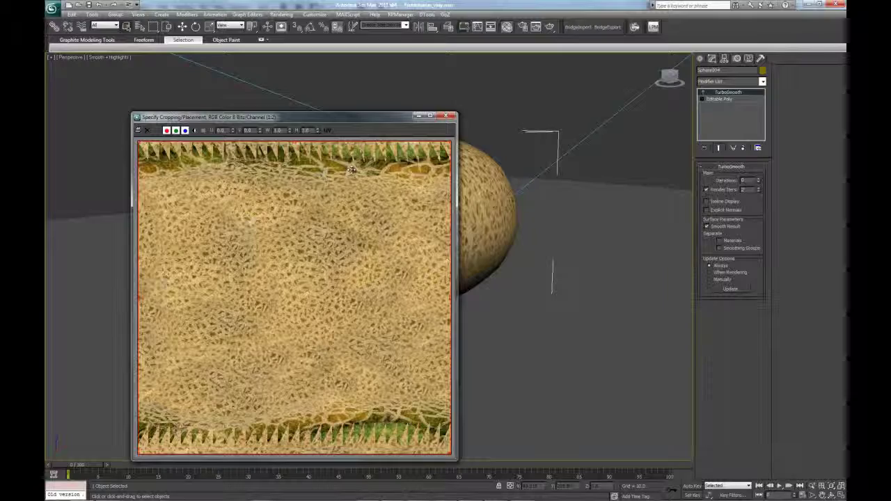
pyautogui.moveTo(293, 117); pyautogui.dragTo(643, 64)
pyautogui.click(346, 105)
# - Inspect the melon's stem end beside its texture map, and then close the map preview and view the whole fruit
pyautogui.keyDown('alt'); pyautogui.moveTo(318, 199); pyautogui.dragTo(389, 209, button='middle'); pyautogui.keyUp('alt')
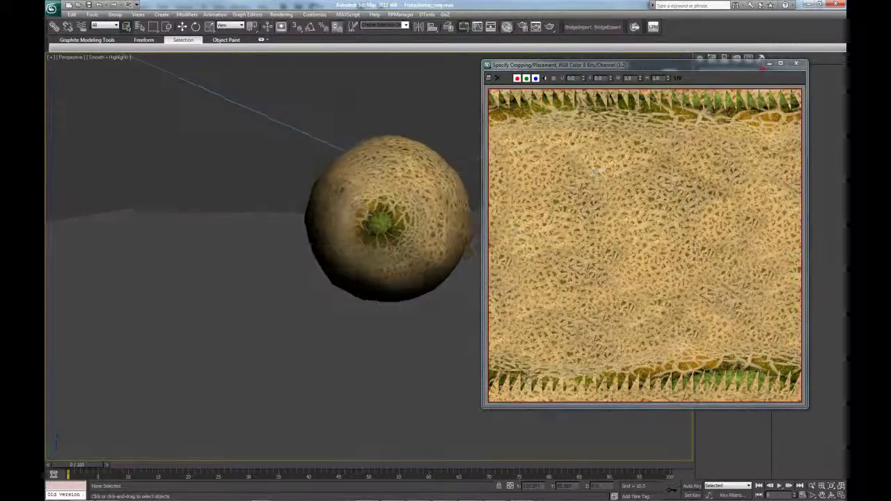
pyautogui.scroll(6, 390, 209)
pyautogui.moveTo(411, 150); pyautogui.dragTo(397, 260, button='middle')
pyautogui.scroll(-4, 240, 224)
pyautogui.scroll(-4, 330, 259)
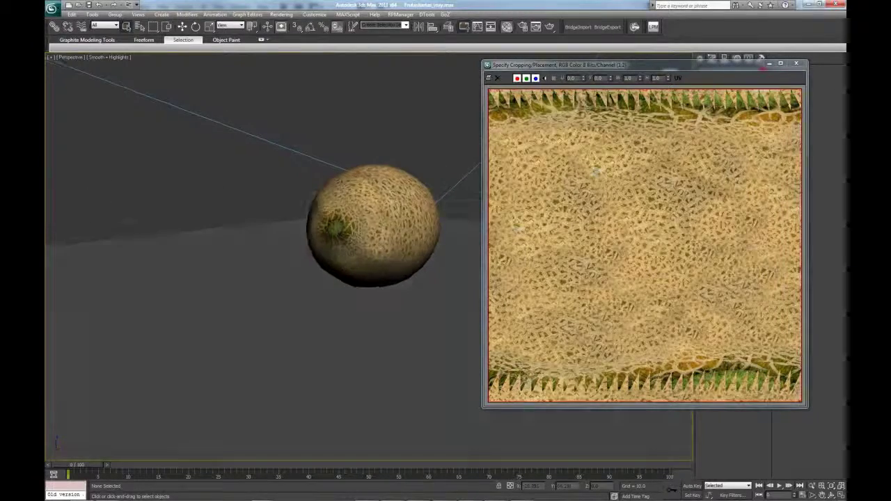
pyautogui.click(796, 64)
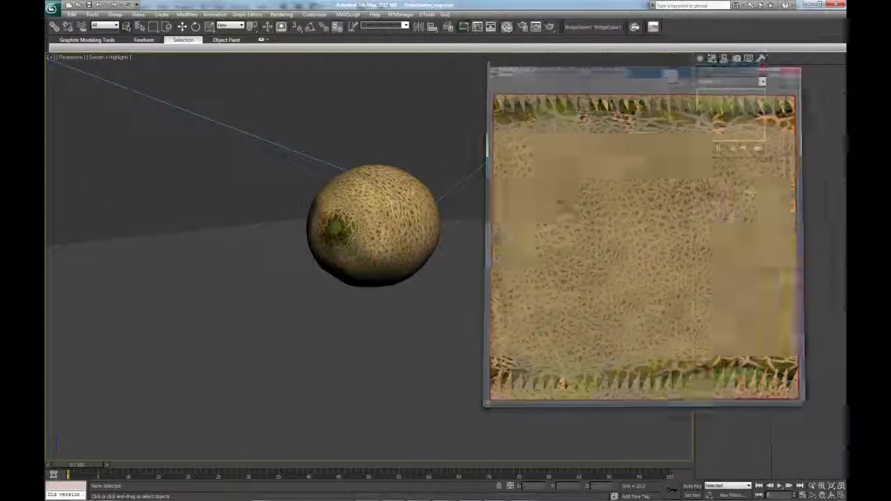
pyautogui.keyDown('alt'); pyautogui.moveTo(497, 213); pyautogui.dragTo(405, 238, button='middle'); pyautogui.keyUp('alt')
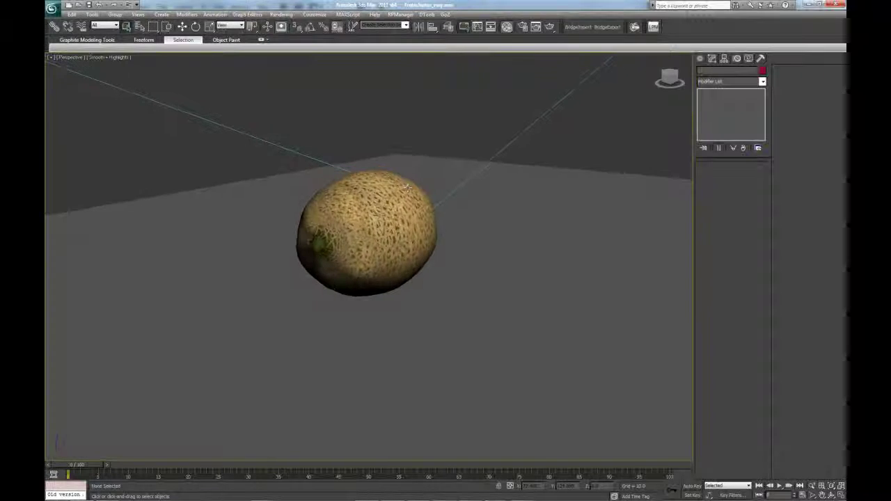
pyautogui.scroll(4, 403, 265)
pyautogui.scroll(-2, 403, 264)
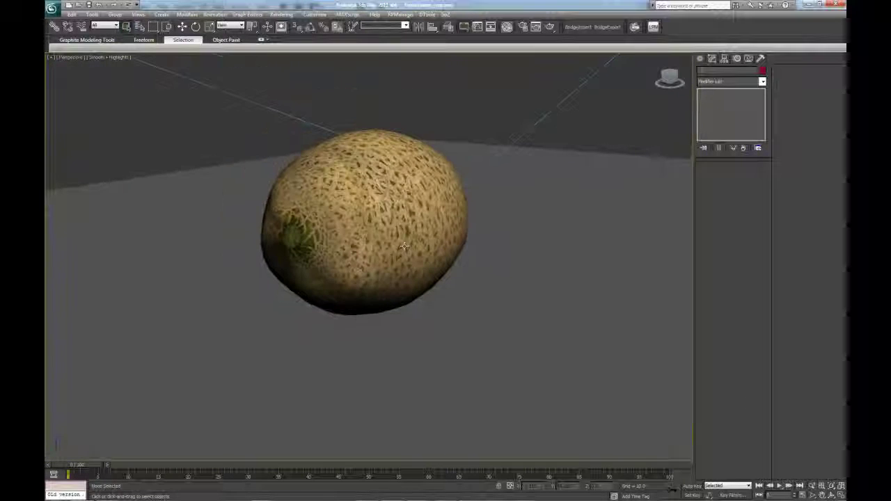
# - Render the perspective view of the melon from slightly farther away, and then close the rendered frame
pyautogui.keyDown('alt'); pyautogui.moveTo(445, 302); pyautogui.dragTo(431, 289, button='middle'); pyautogui.keyUp('alt')
pyautogui.scroll(-2, 429, 287)
pyautogui.hotkey('shift', 'q')
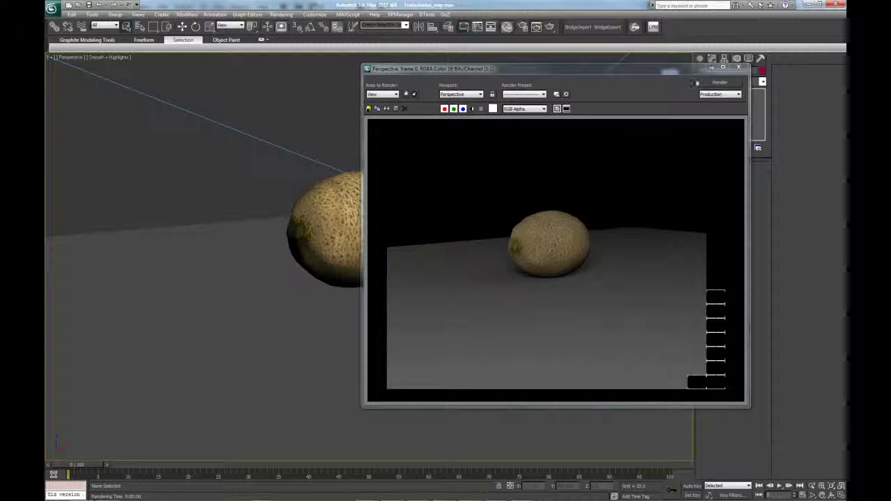
pyautogui.click(738, 67)
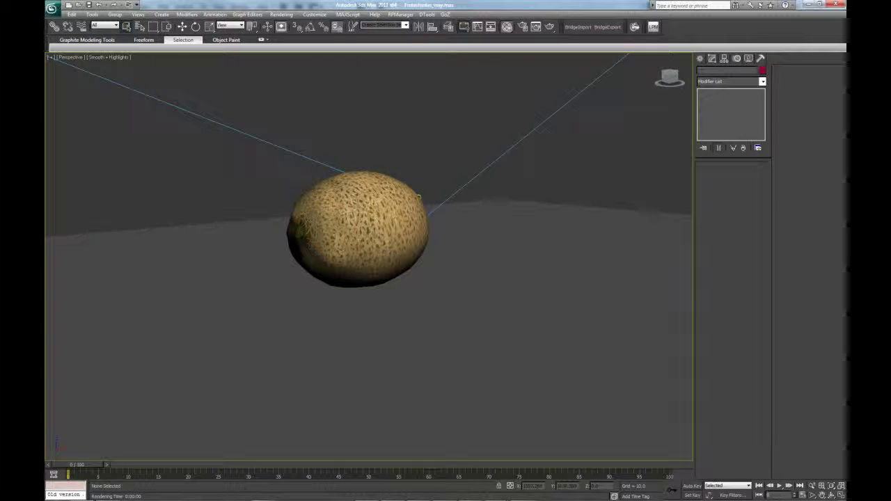
# - Select the melon and examine its skin and stem end up close from several angles
pyautogui.click(395, 206)
pyautogui.scroll(5, 397, 207)
pyautogui.keyDown('alt'); pyautogui.moveTo(397, 207); pyautogui.dragTo(437, 216, button='middle'); pyautogui.keyUp('alt')
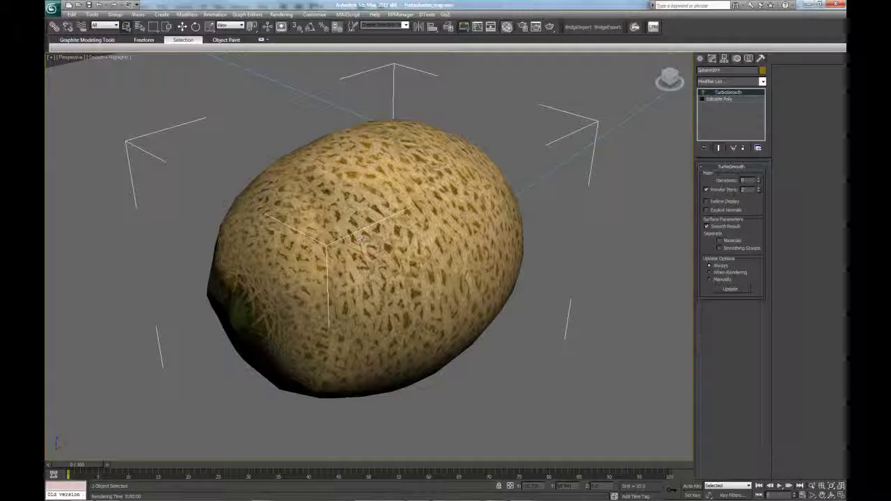
pyautogui.keyDown('alt'); pyautogui.moveTo(361, 238); pyautogui.dragTo(432, 209, button='middle'); pyautogui.keyUp('alt')
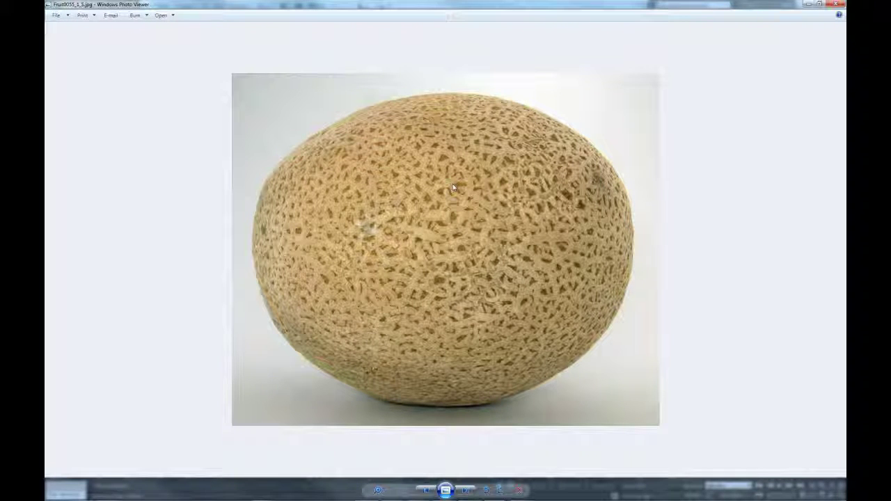
# - Browse the cantaloupe reference photos to melon_cantaloup5.jpg, and then shrink its viewer window and move it off the 3ds Max viewport
pyautogui.press('Right')
pyautogui.press('Right')
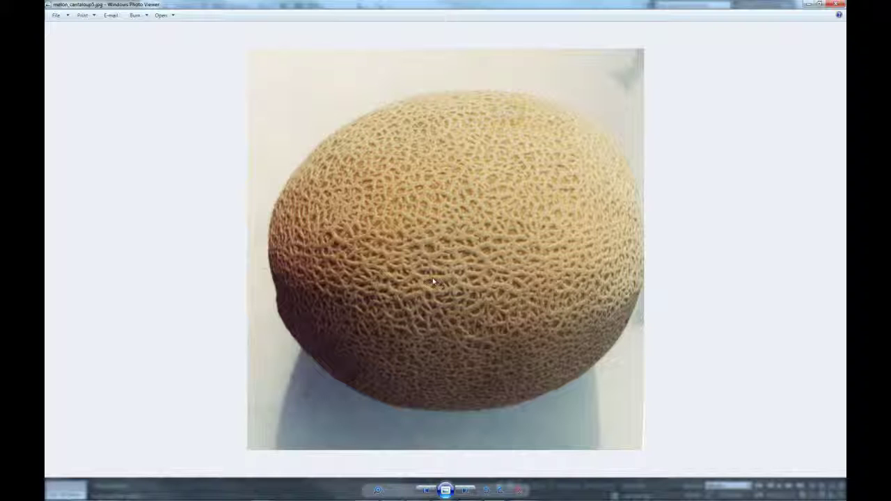
pyautogui.click(819, 5)
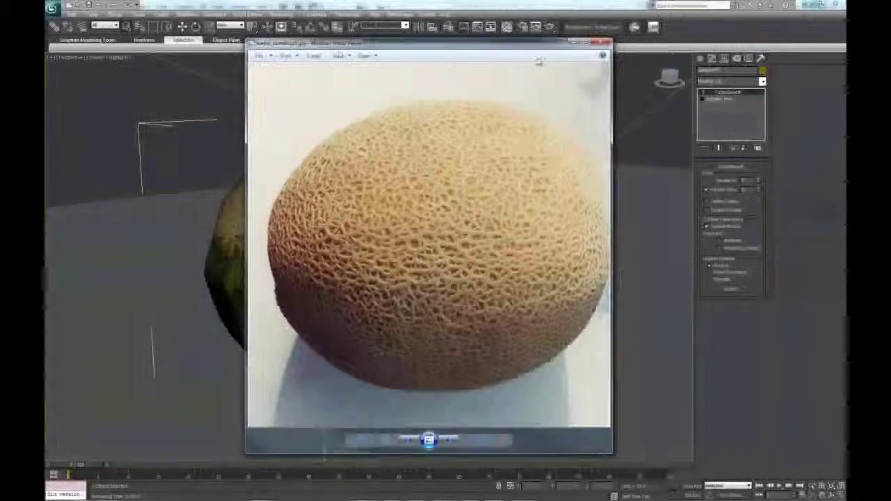
pyautogui.moveTo(408, 50); pyautogui.dragTo(324, 60)
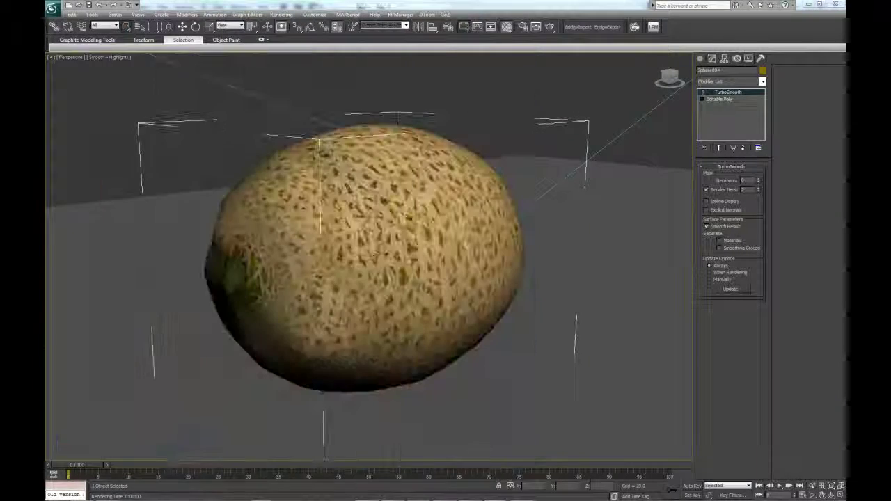
# - Reselect the melon in 3ds Max and view it side-on from farther away
pyautogui.hotkey('ctrl', 'd')
pyautogui.click(431, 202)
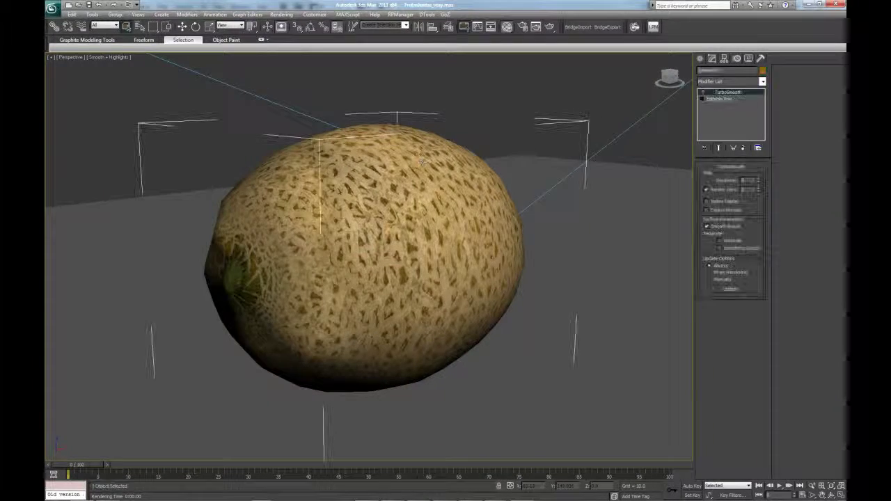
pyautogui.keyDown('alt'); pyautogui.moveTo(431, 202); pyautogui.dragTo(402, 227, button='middle'); pyautogui.keyUp('alt')
pyautogui.scroll(-4, 394, 200)
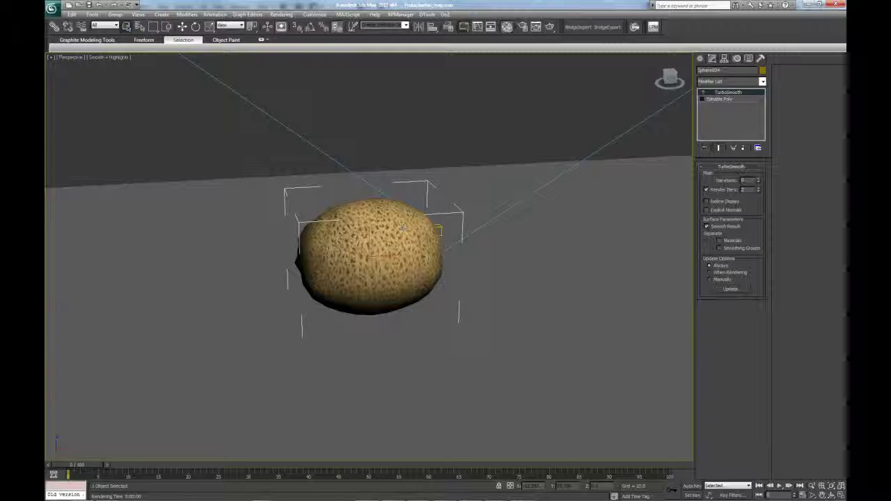
# - Bring up the fruit market reference image, examine its melons up close and in the full scene, and move the image aside
pyautogui.moveTo(417, 499)
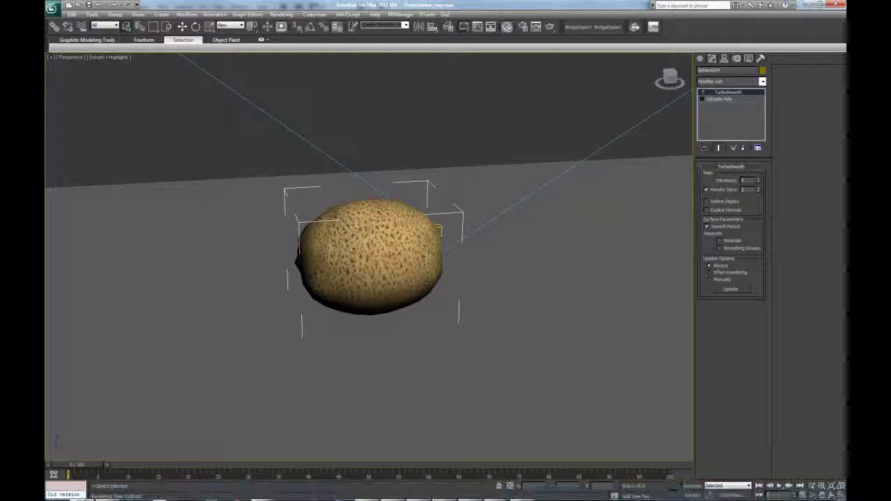
pyautogui.moveTo(471, 493)
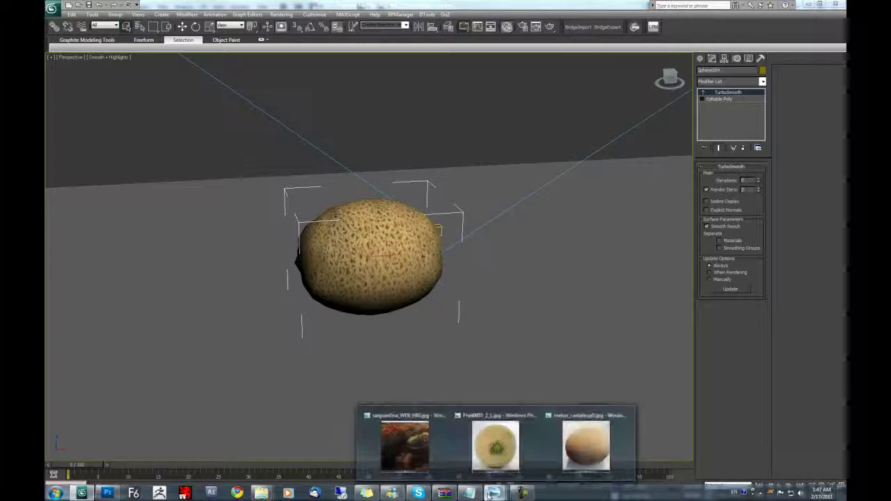
pyautogui.click(418, 440)
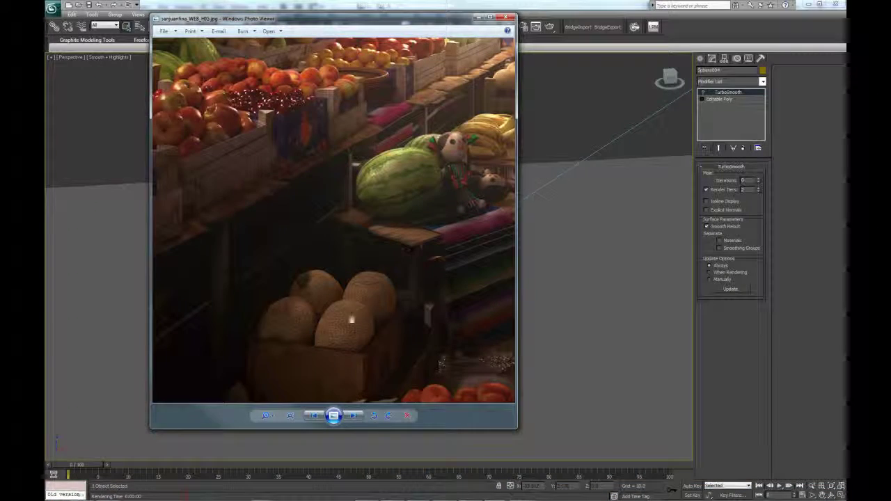
pyautogui.moveTo(356, 184); pyautogui.dragTo(373, 202)
pyautogui.scroll(-7, 376, 201)
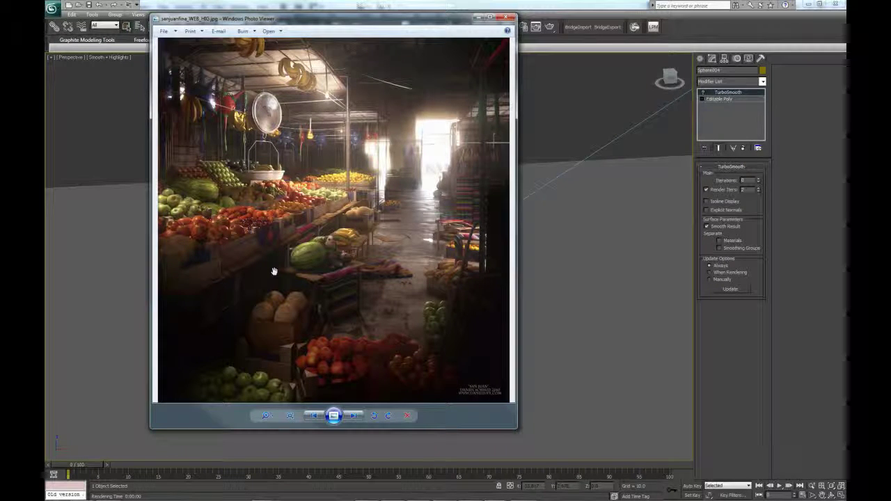
pyautogui.scroll(3, 285, 304)
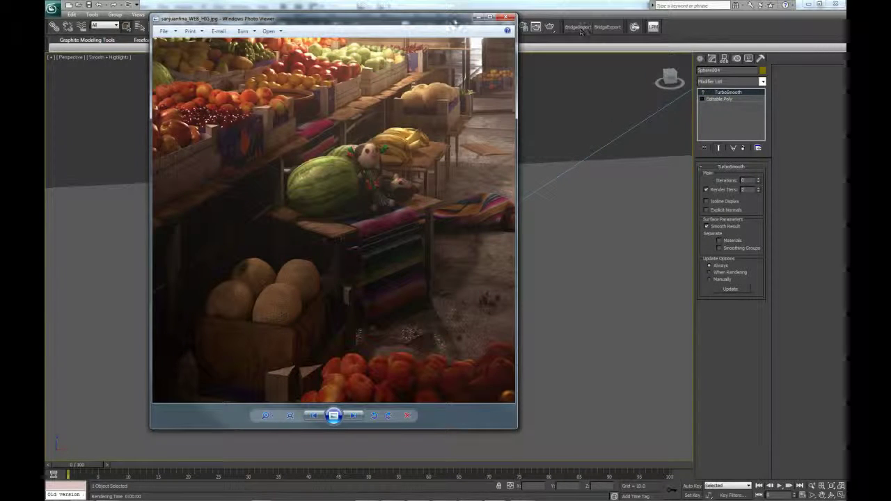
pyautogui.moveTo(452, 20); pyautogui.dragTo(46, 58)
# - Deselect the melon, open the Material Editor and place it beside the fruit
pyautogui.click(213, 105)
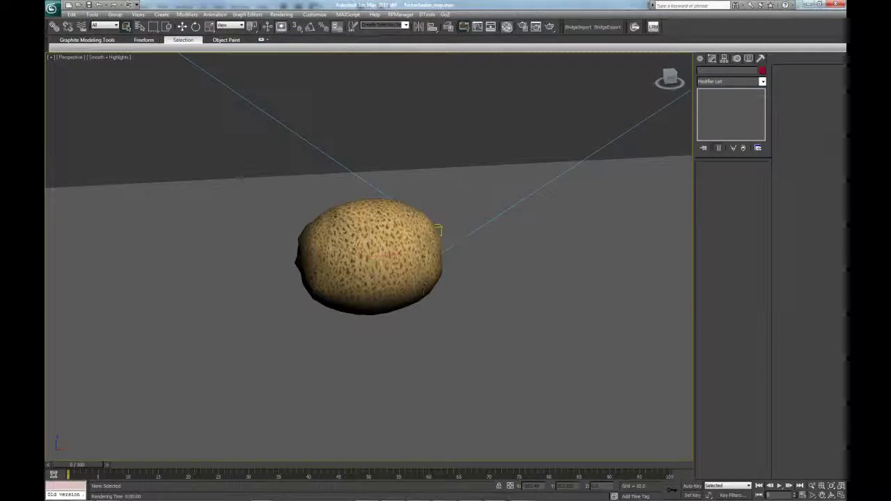
pyautogui.press('m')
pyautogui.moveTo(53, 136); pyautogui.dragTo(607, 88)
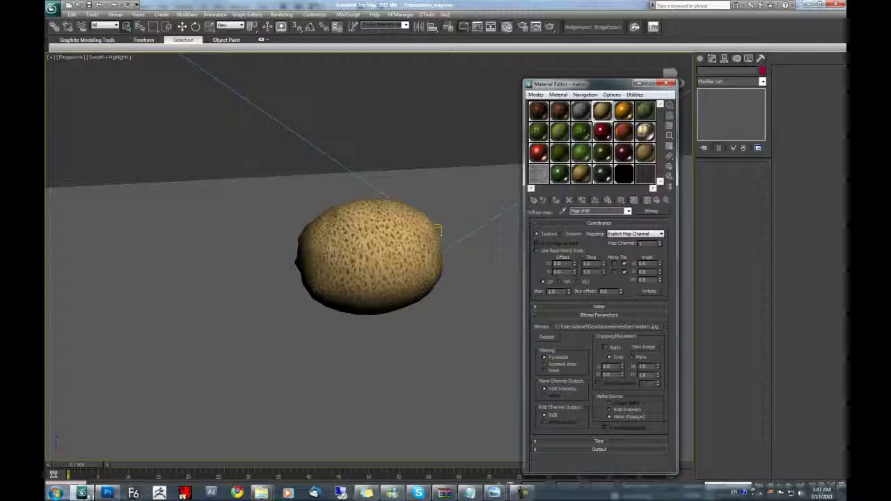
# - Switch to Photoshop and open melon1.jpg from the tex folder, discarding its embedded color profile
pyautogui.click(106, 493)
pyautogui.click(71, 9)
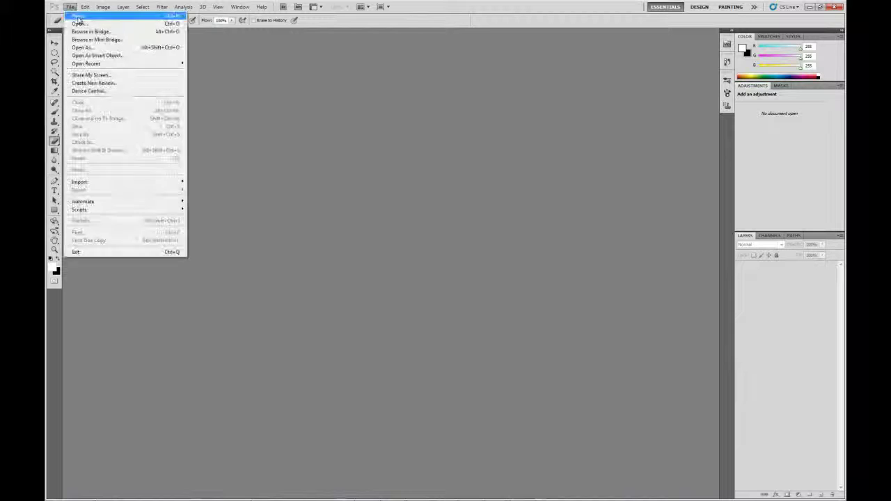
pyautogui.click(96, 24)
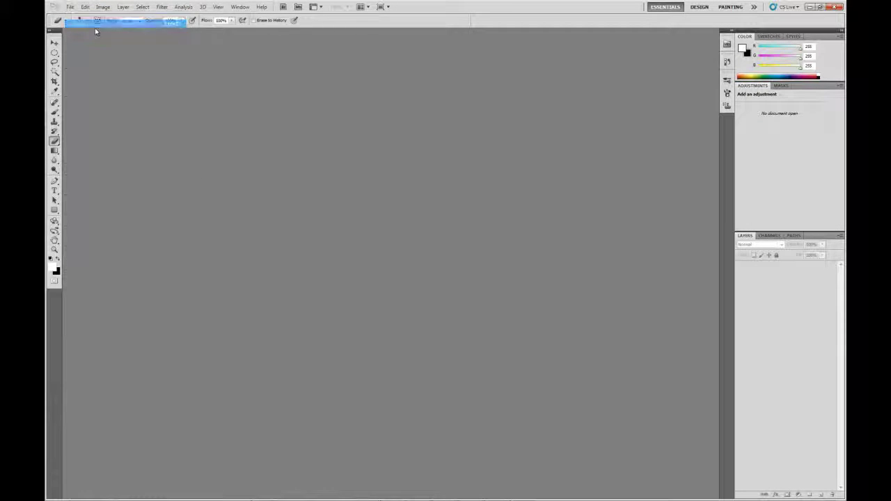
pyautogui.doubleClick(409, 148)
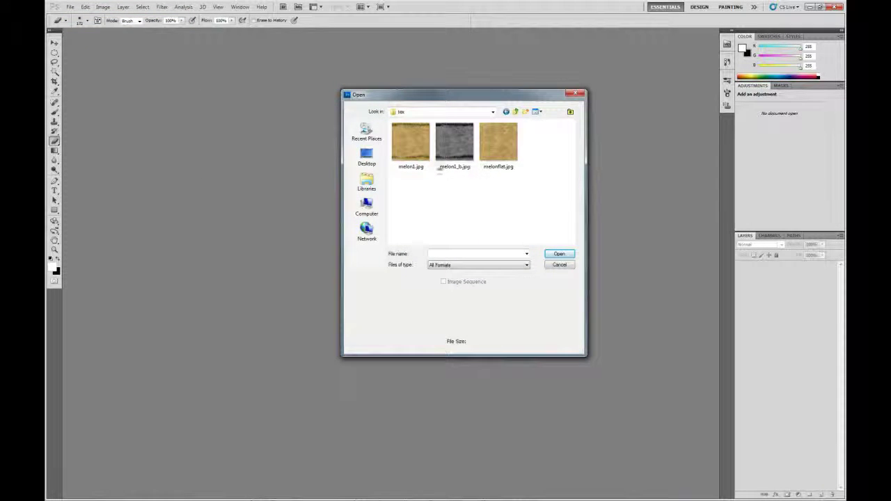
pyautogui.doubleClick(411, 146)
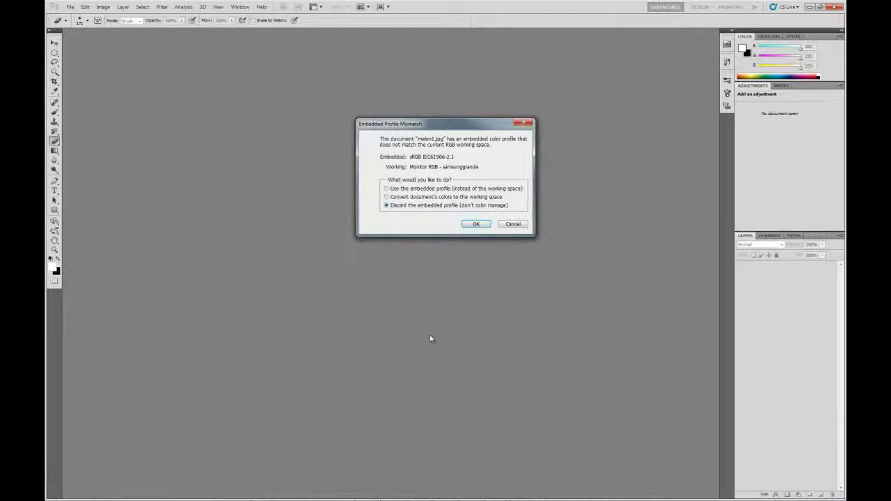
pyautogui.click(476, 224)
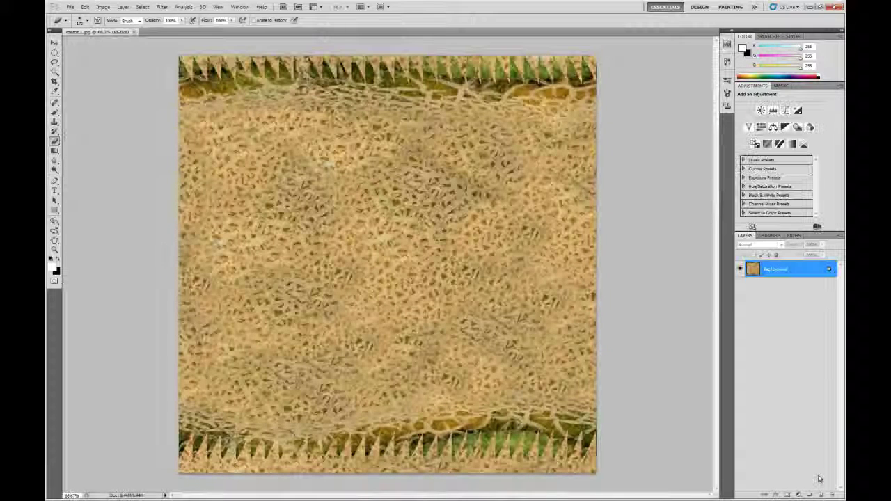
# - Add a Levels adjustment layer to the melon texture, and beneath it a Hue/Saturation layer with Saturation at -100
pyautogui.click(798, 493)
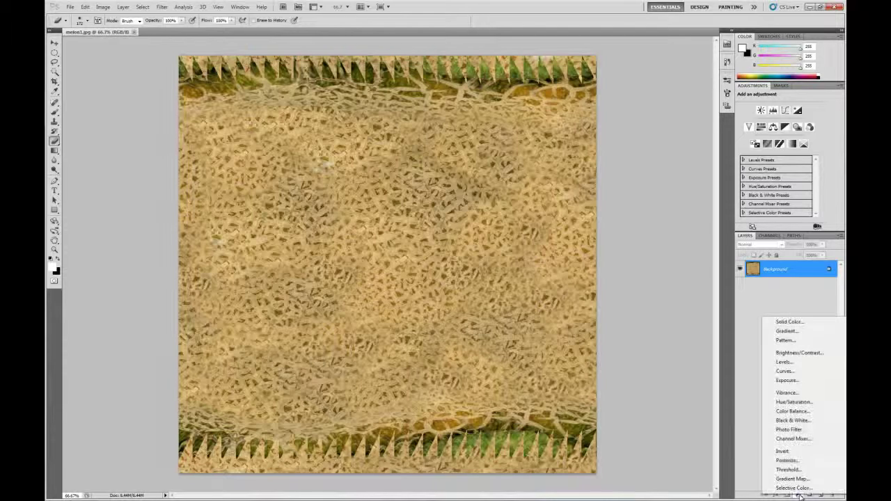
pyautogui.click(786, 362)
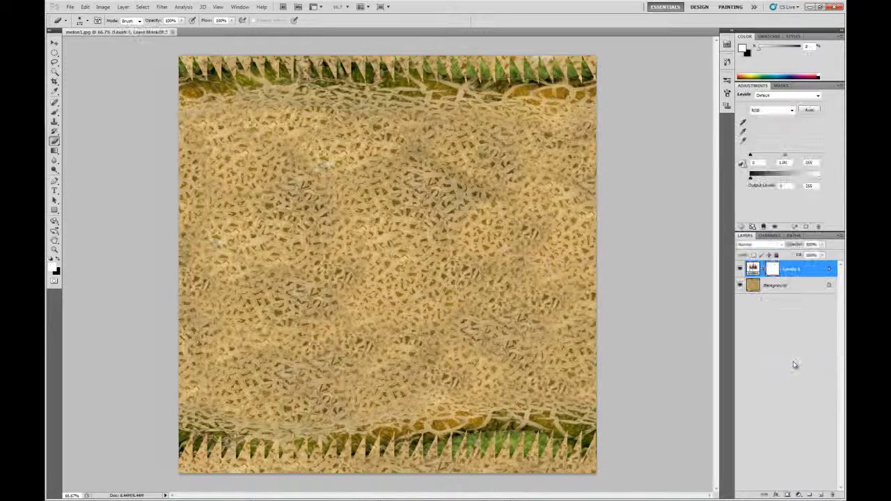
pyautogui.click(753, 285)
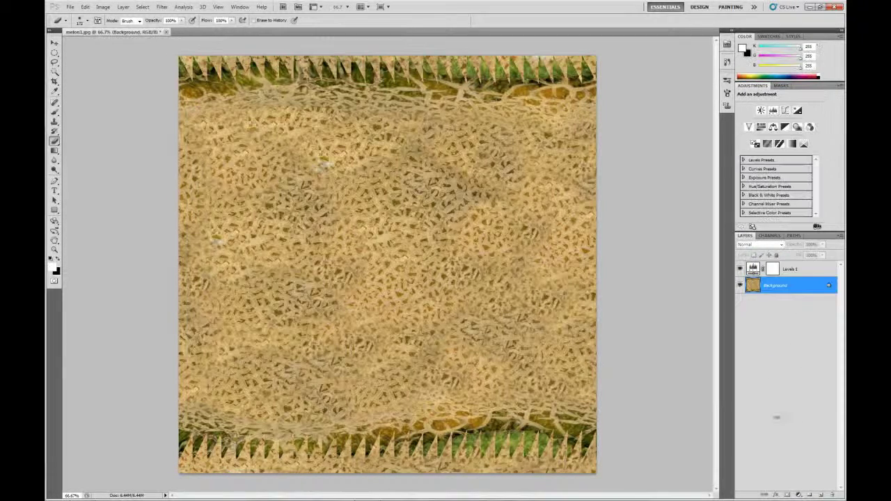
pyautogui.click(798, 493)
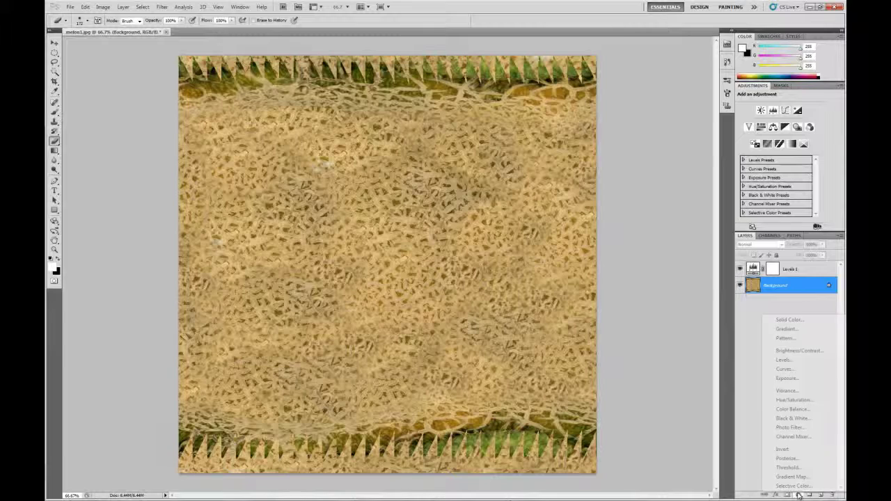
pyautogui.click(792, 400)
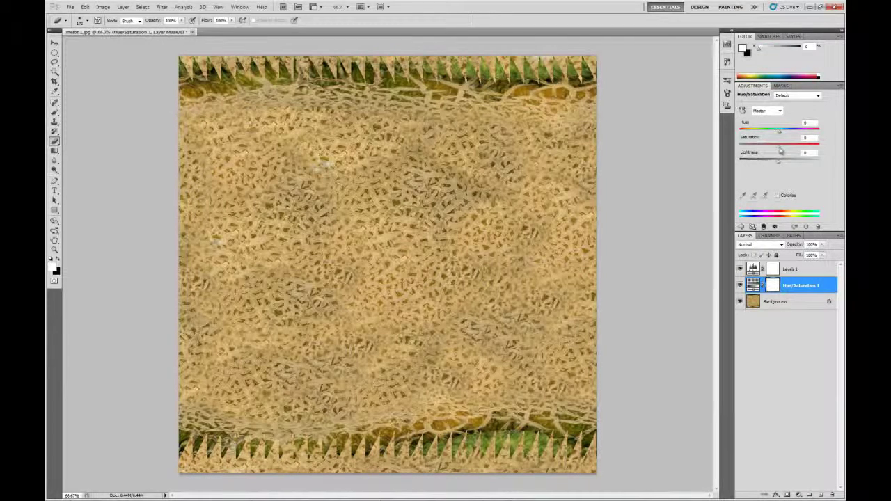
pyautogui.moveTo(778, 145); pyautogui.dragTo(731, 149)
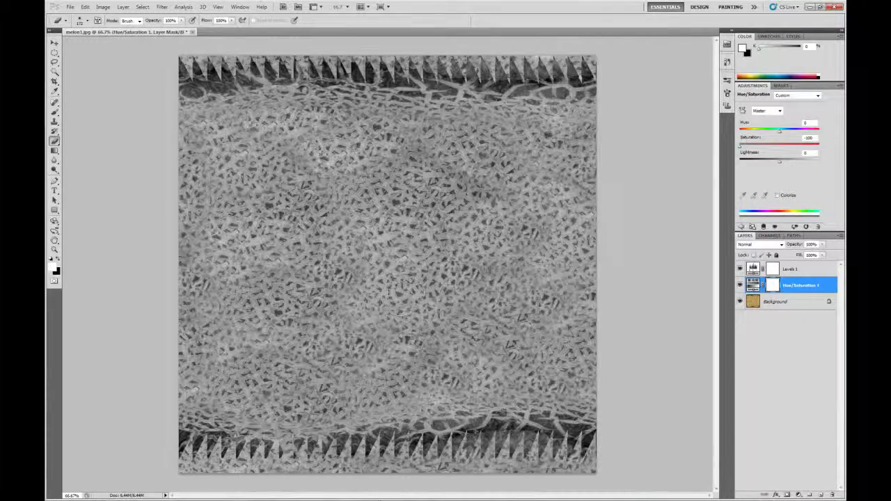
# - Set the Levels adjustment layer's input black point to 62 and white point to 249 while viewing the texture at 100%
pyautogui.hotkey('ctrl', '+')
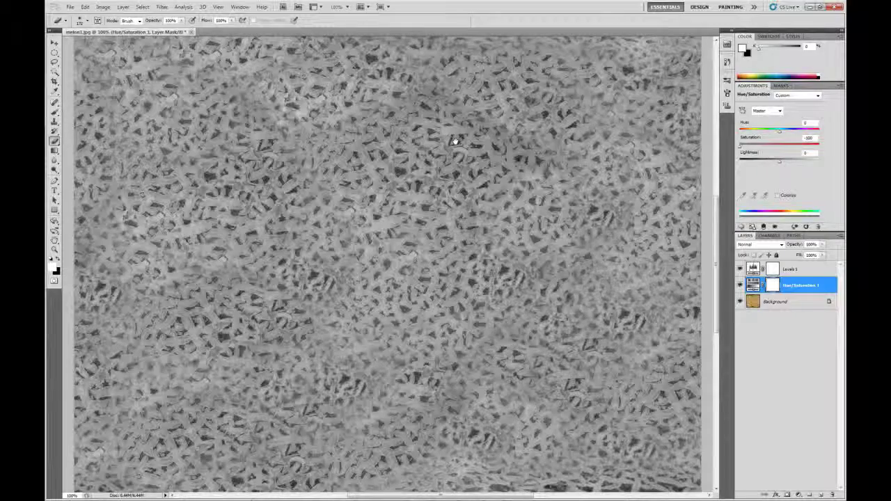
pyautogui.moveTo(455, 139); pyautogui.dragTo(387, 252)
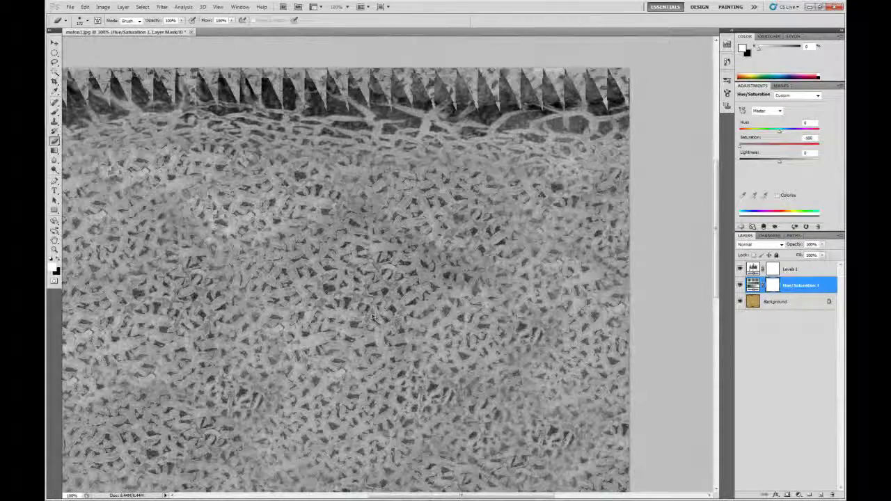
pyautogui.moveTo(396, 307); pyautogui.dragTo(411, 275)
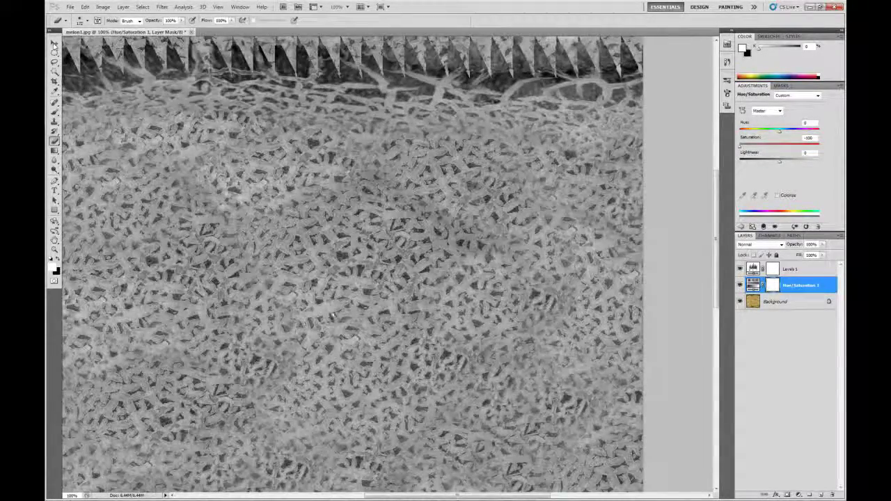
pyautogui.click(55, 42)
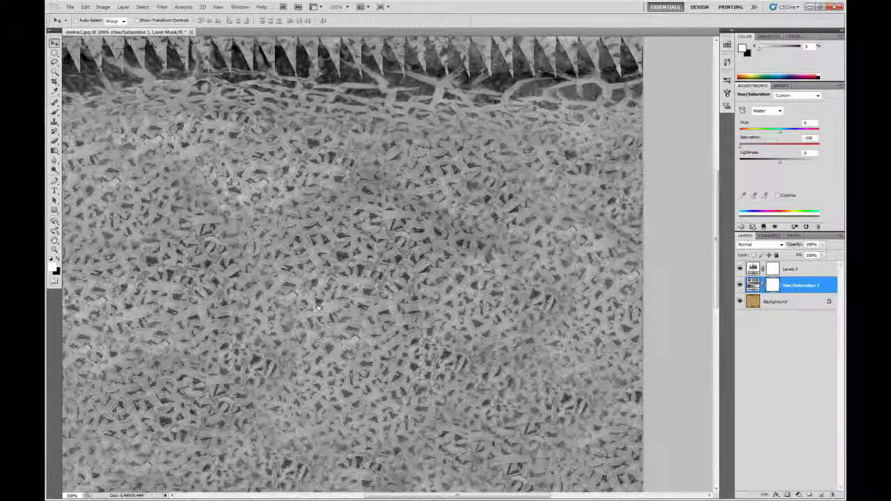
pyautogui.moveTo(316, 307); pyautogui.dragTo(412, 253)
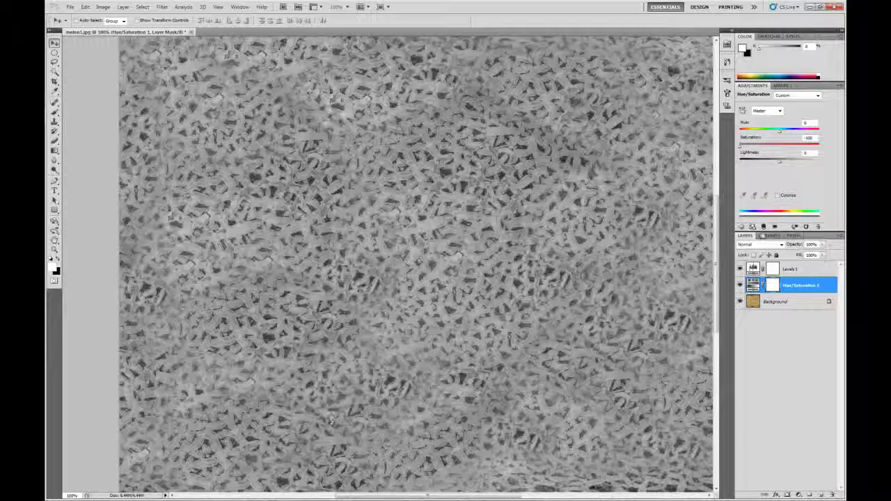
pyautogui.click(753, 270)
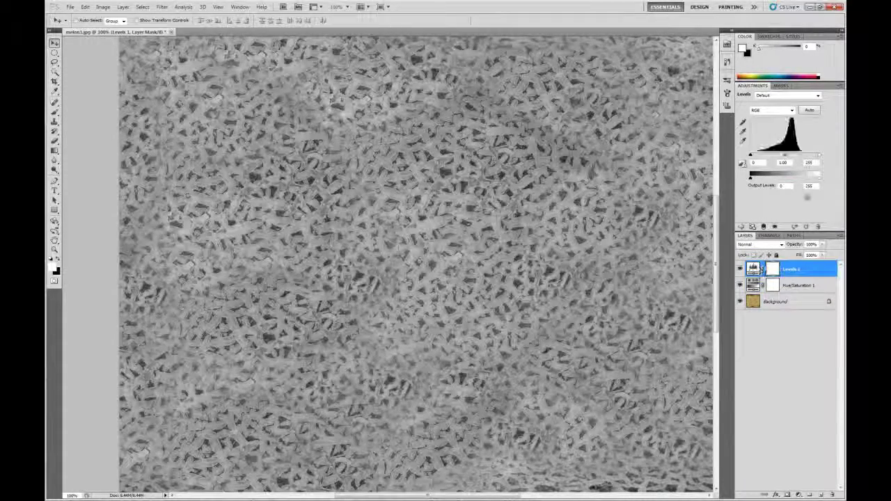
pyautogui.moveTo(819, 156)
pyautogui.mouseDown()
pyautogui.moveTo(806, 158)
pyautogui.moveTo(817, 157)
pyautogui.mouseUp()
pyautogui.moveTo(751, 156); pyautogui.dragTo(767, 156)
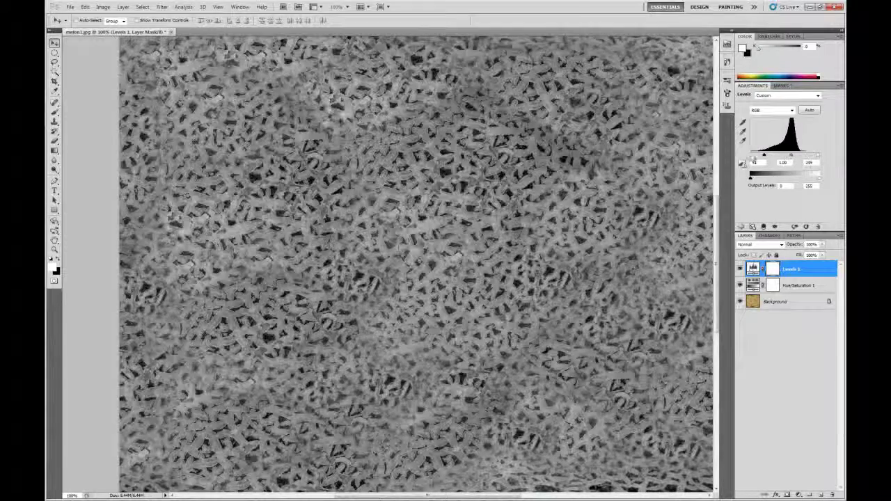
pyautogui.moveTo(121, 493)
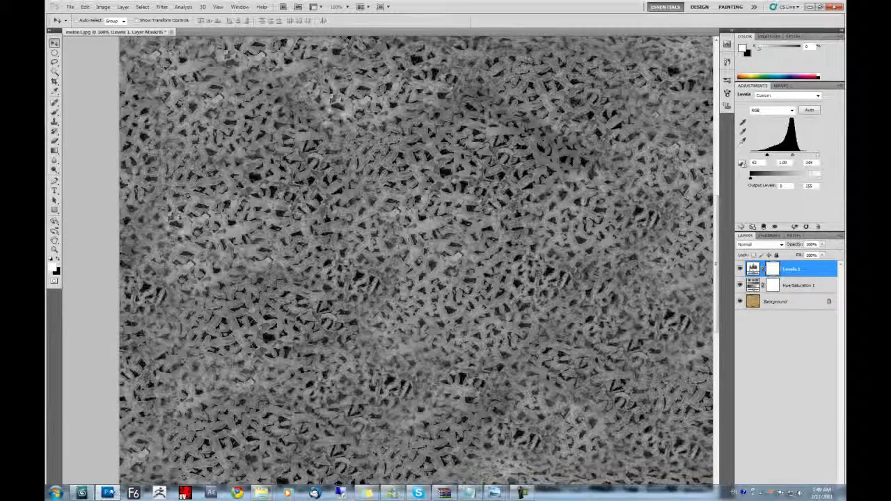
# - Switch to 3ds Max and assign melon1_b.jpg as a Bitmap in the melon material's Bump slot
pyautogui.click(84, 493)
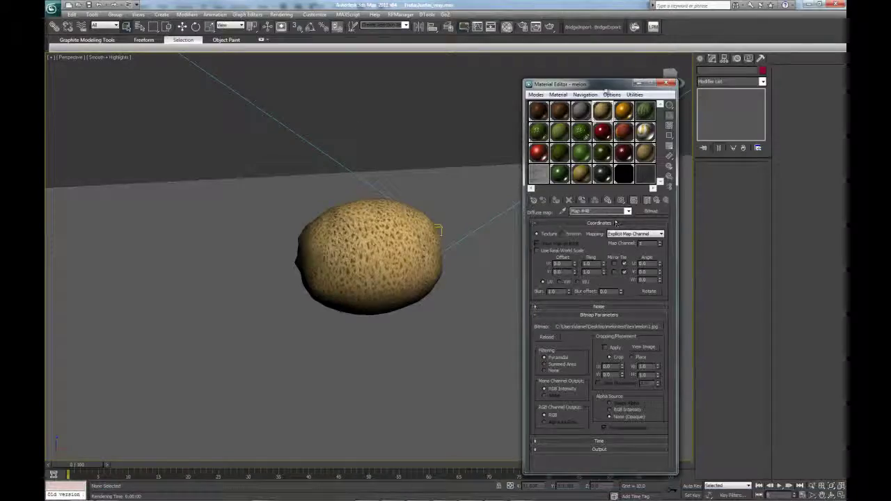
pyautogui.moveTo(605, 84); pyautogui.dragTo(448, 73)
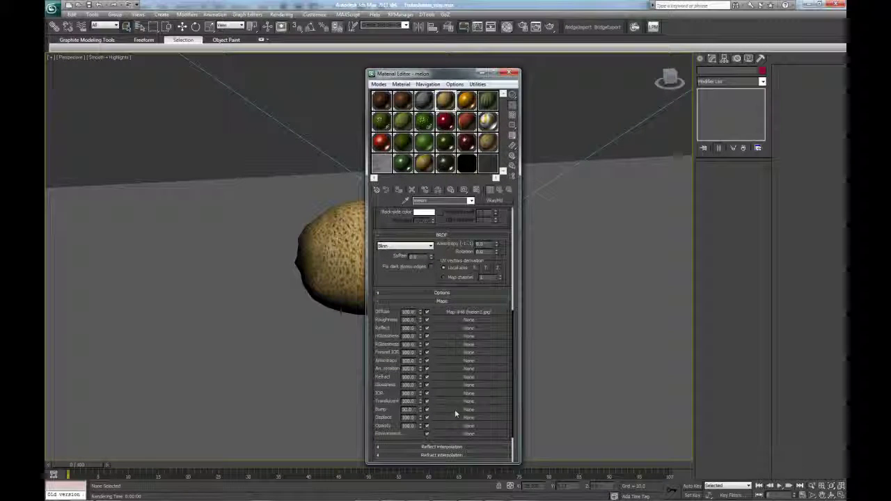
pyautogui.click(454, 409)
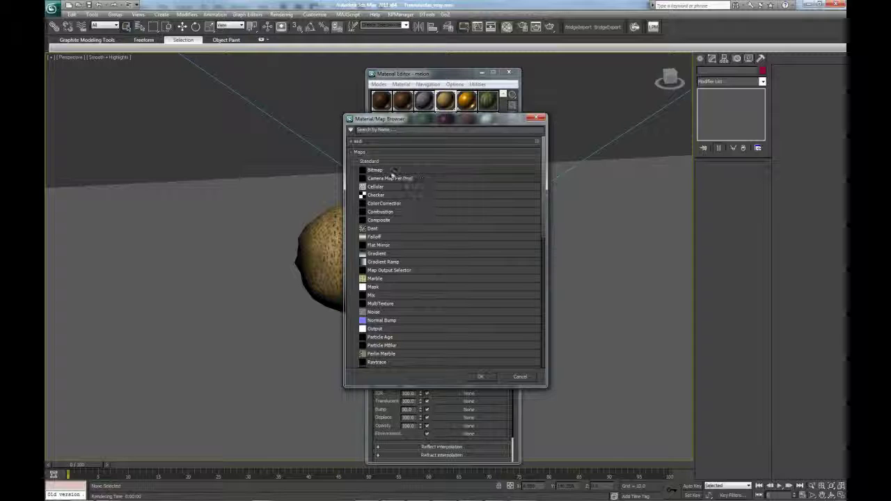
pyautogui.doubleClick(394, 171)
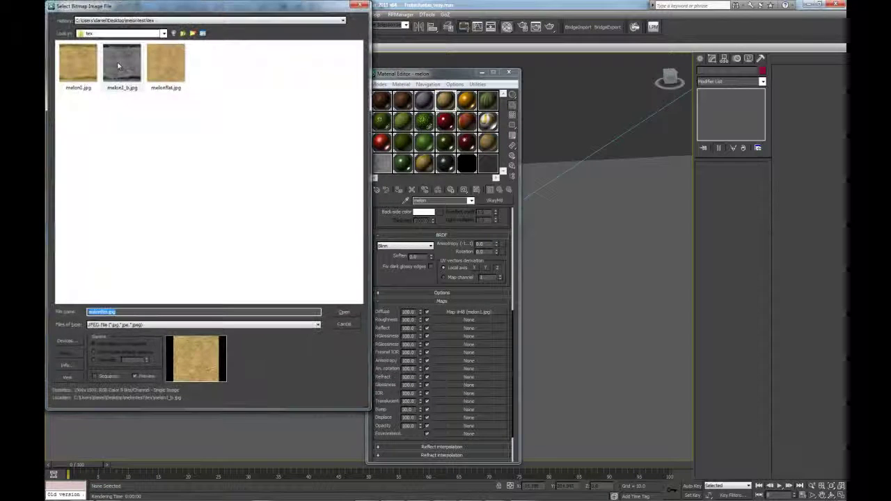
pyautogui.doubleClick(118, 64)
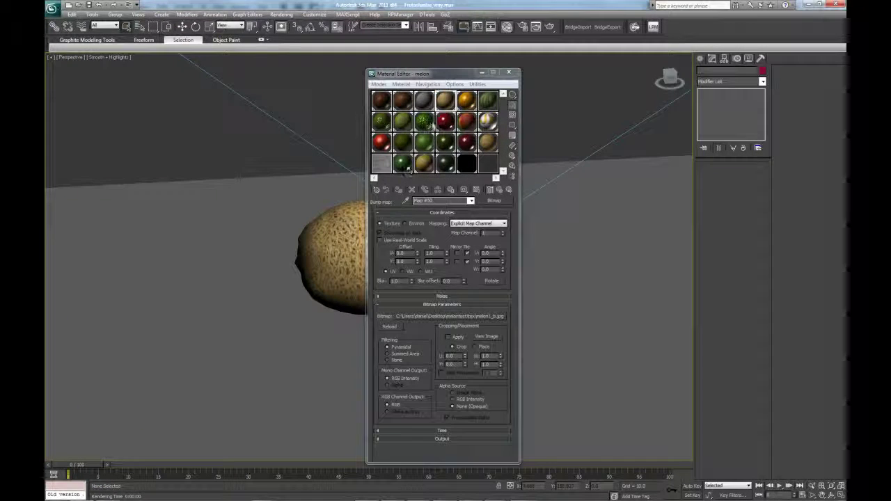
# - Examine the bump-mapped melon material in an enlarged sample preview, and close the preview
pyautogui.doubleClick(416, 168)
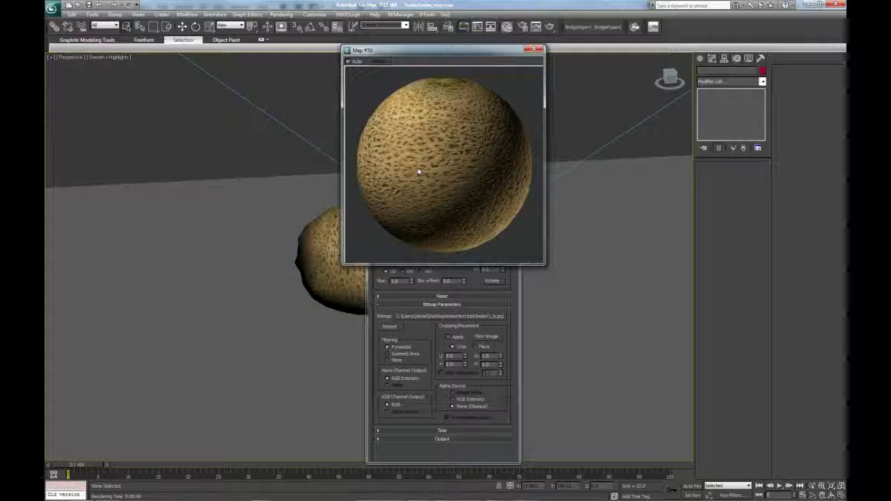
pyautogui.moveTo(544, 264); pyautogui.dragTo(589, 308)
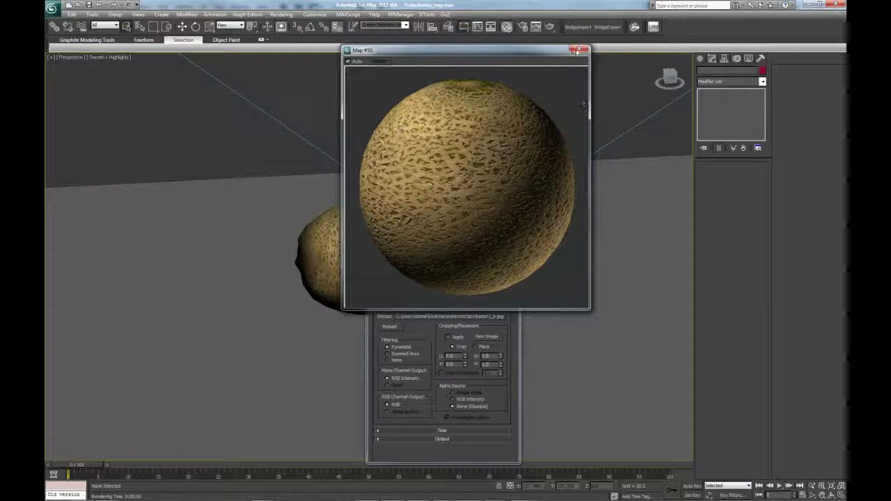
pyautogui.click(577, 50)
# - Place the Material Editor beside the melon, render the perspective view and inspect the bump on the skin up close
pyautogui.moveTo(397, 72); pyautogui.dragTo(565, 78)
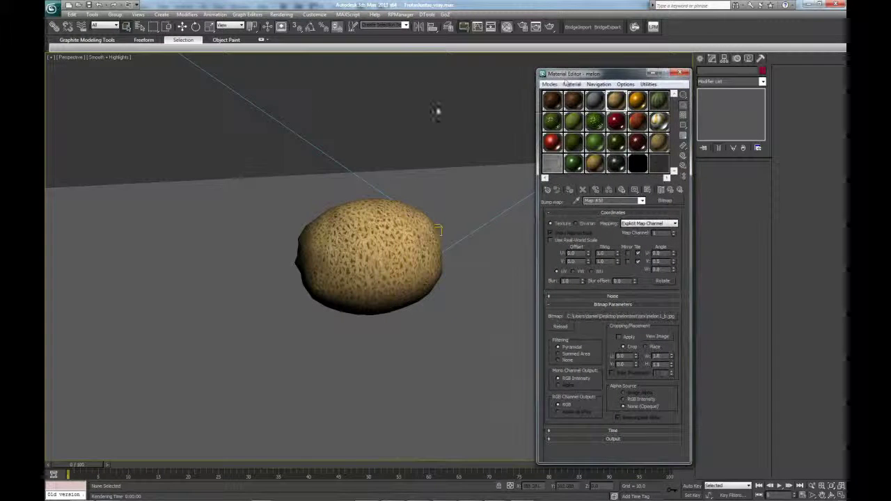
pyautogui.click(373, 253)
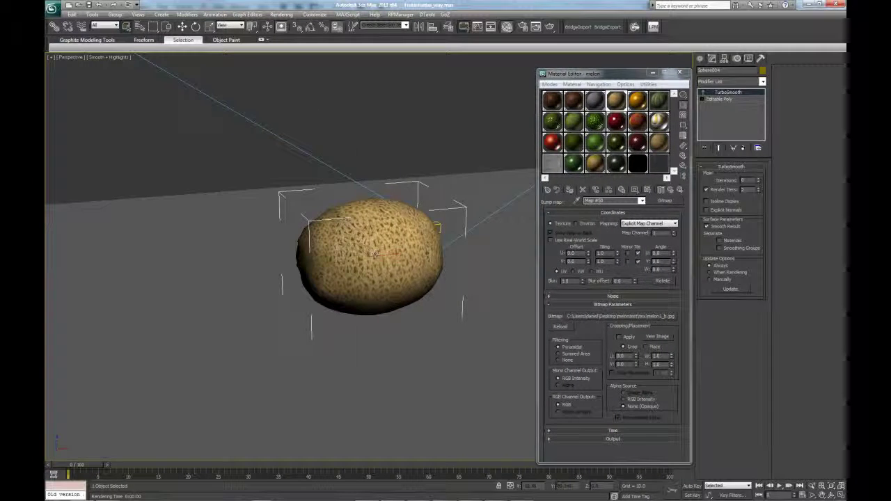
pyautogui.hotkey('shift', 'q')
pyautogui.scroll(1, 562, 308)
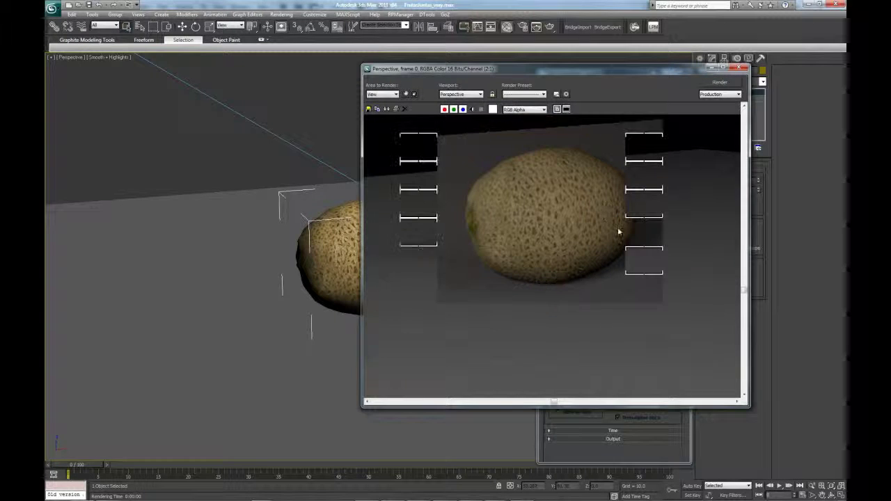
pyautogui.scroll(1, 618, 233)
pyautogui.moveTo(612, 204); pyautogui.dragTo(573, 265, button='middle')
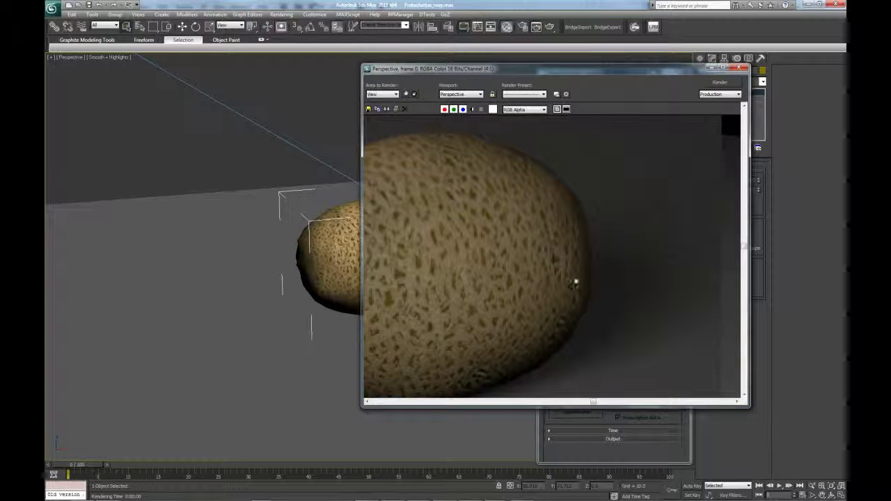
pyautogui.moveTo(491, 277); pyautogui.dragTo(535, 253, button='middle')
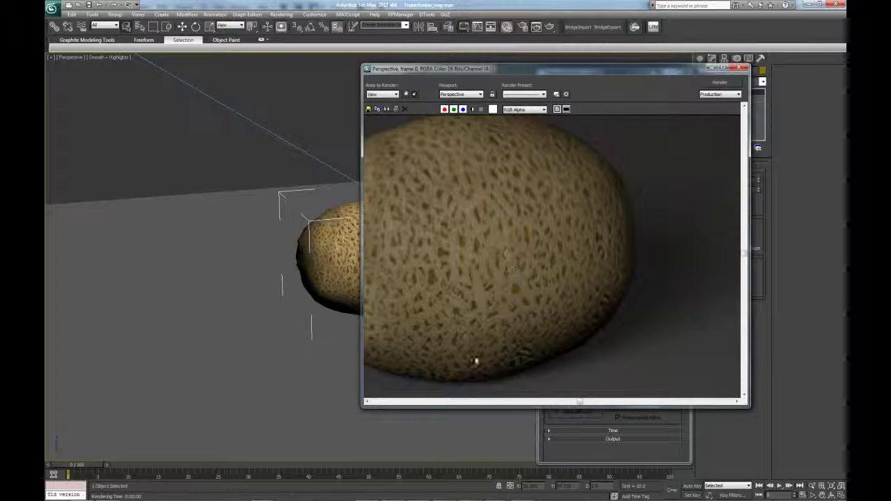
pyautogui.moveTo(481, 240); pyautogui.dragTo(513, 234, button='middle')
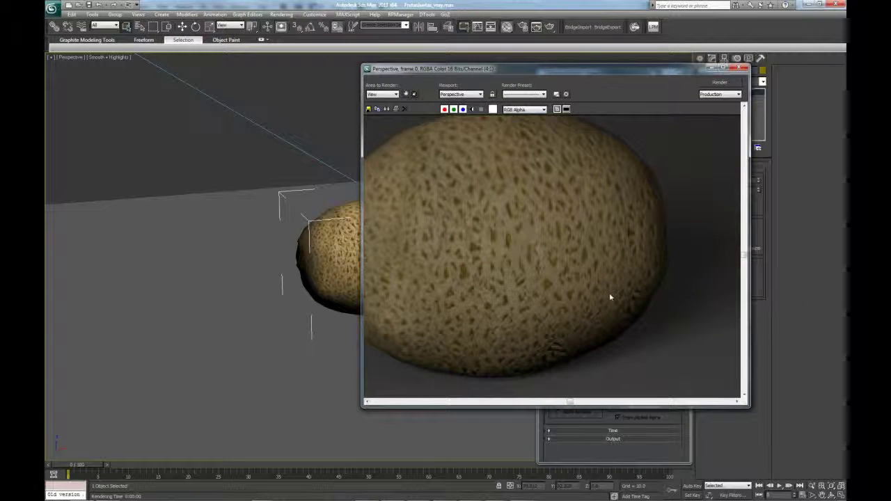
pyautogui.click(739, 69)
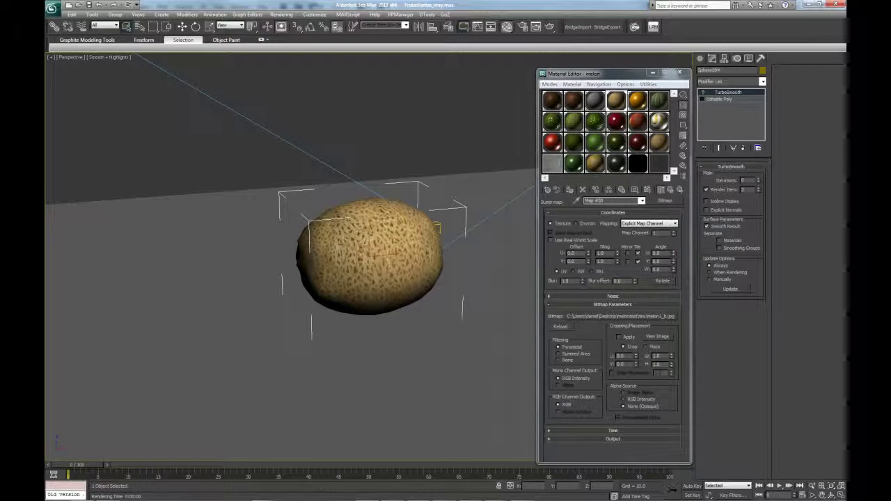
# - Set the melon material's Bump amount to 62 and deselect the melon
pyautogui.click(670, 189)
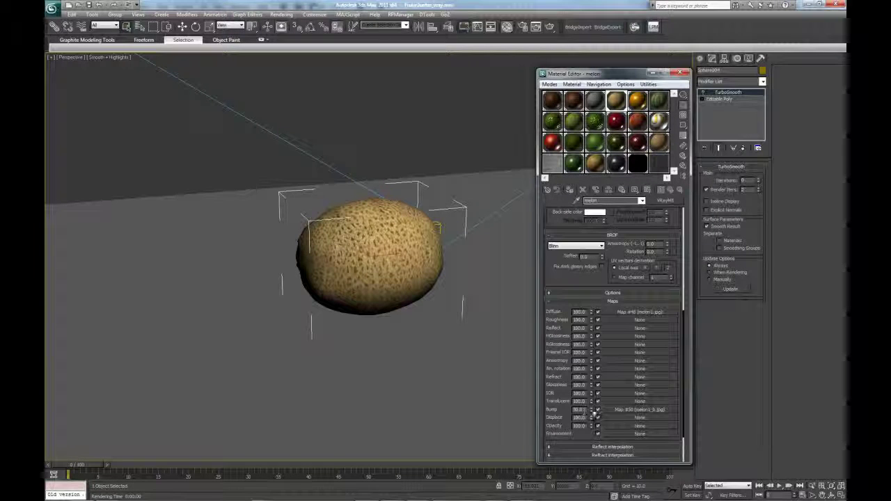
pyautogui.moveTo(593, 412); pyautogui.dragTo(592, 396)
pyautogui.click(421, 151)
# - Render the melon from a closer, higher angle and check the stronger bump effect
pyautogui.keyDown('alt'); pyautogui.moveTo(392, 271); pyautogui.dragTo(440, 295, button='middle'); pyautogui.keyUp('alt')
pyautogui.scroll(2, 456, 286)
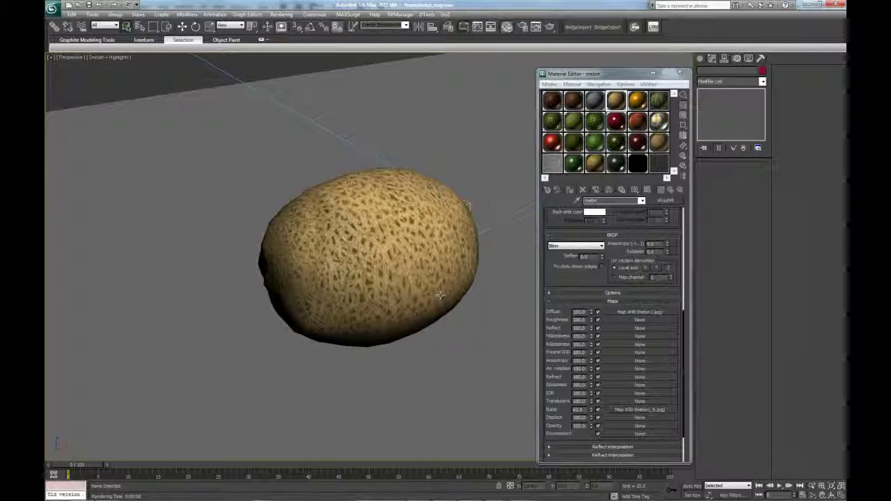
pyautogui.hotkey('shift', 'q')
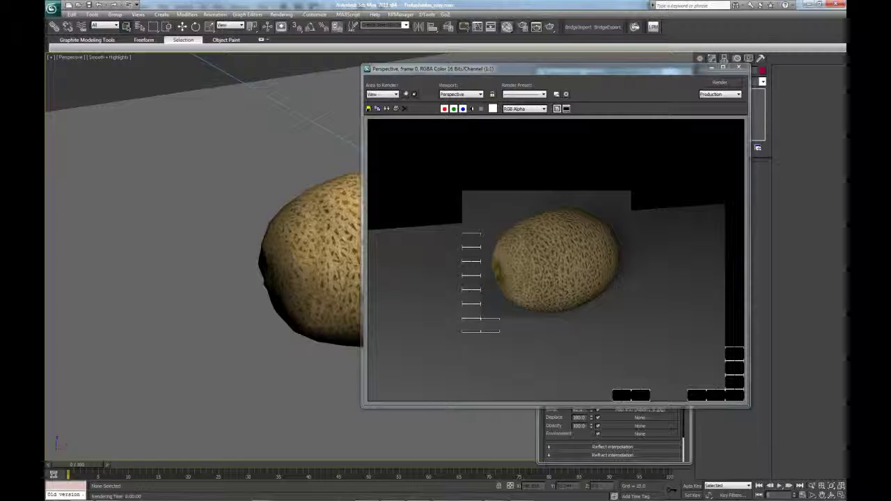
pyautogui.moveTo(576, 70); pyautogui.dragTo(315, 37)
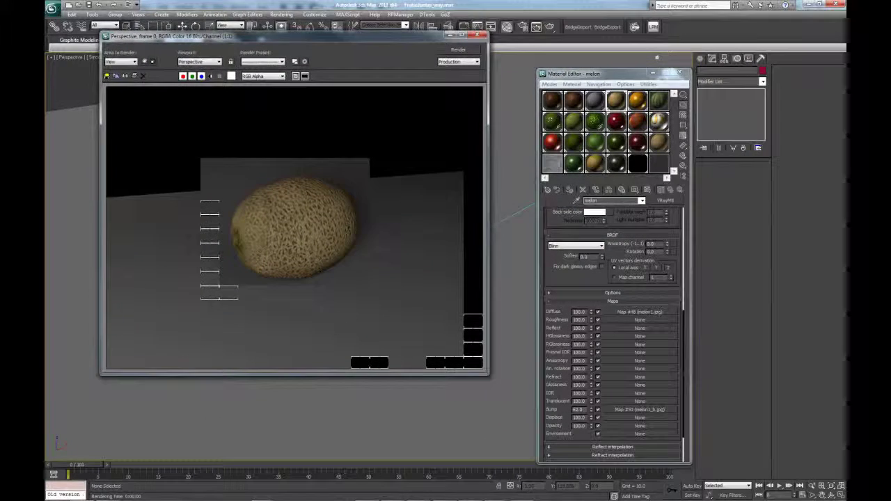
pyautogui.click(478, 34)
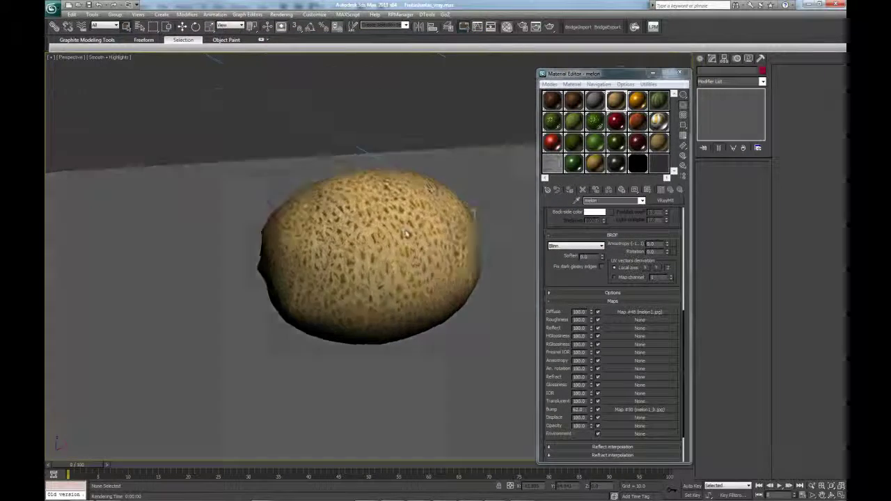
pyautogui.keyDown('alt'); pyautogui.moveTo(405, 234); pyautogui.dragTo(392, 194, button='middle'); pyautogui.keyUp('alt')
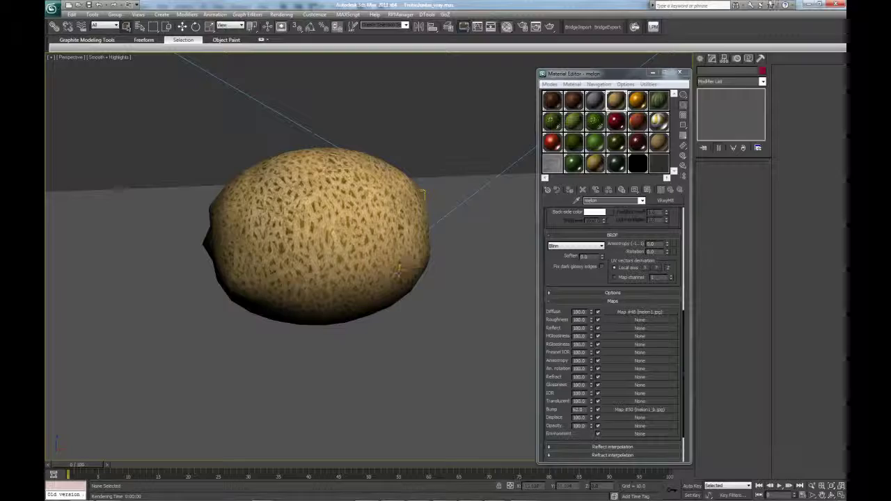
# - Switch to Windows Photo Viewer and show the fruit market image in a wider window over shd.jpg
pyautogui.click(808, 5)
pyautogui.click(808, 7)
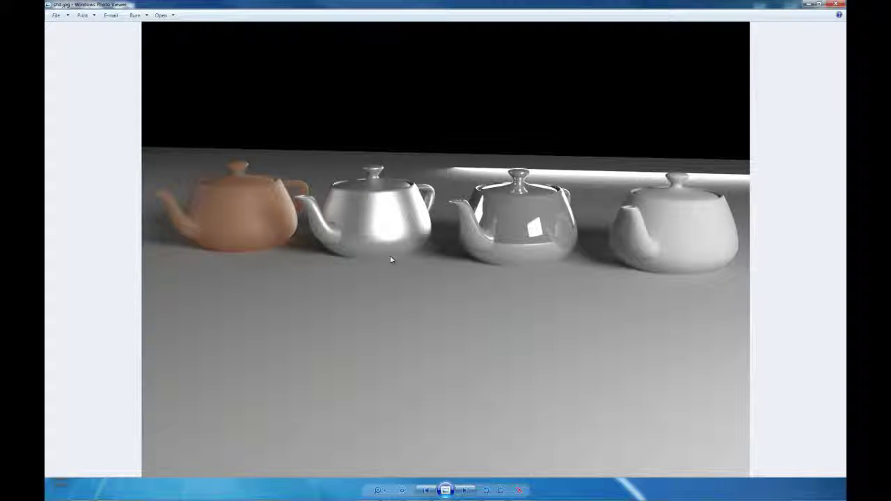
pyautogui.moveTo(497, 493)
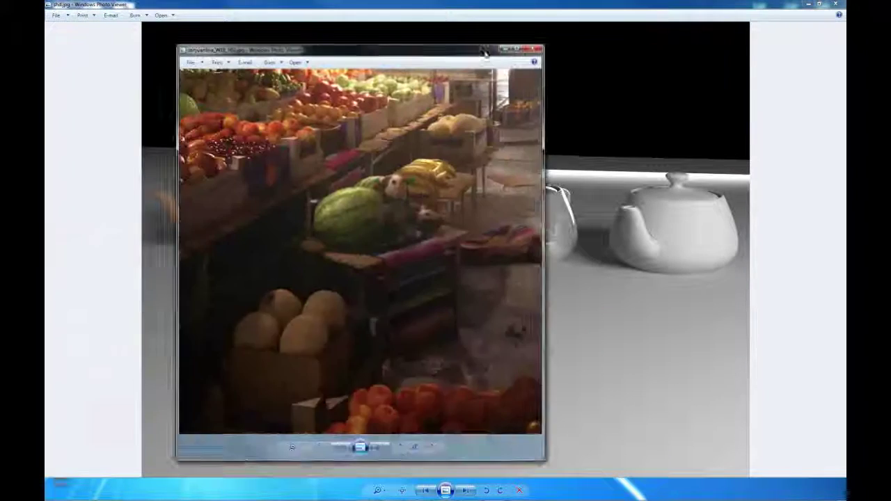
pyautogui.moveTo(483, 54); pyautogui.dragTo(666, 63)
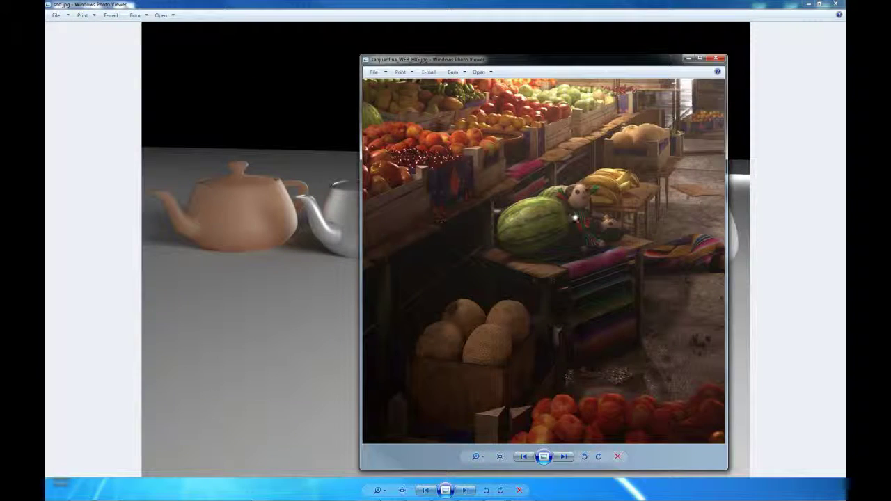
pyautogui.moveTo(572, 143); pyautogui.dragTo(720, 282)
pyautogui.moveTo(553, 290); pyautogui.dragTo(573, 255)
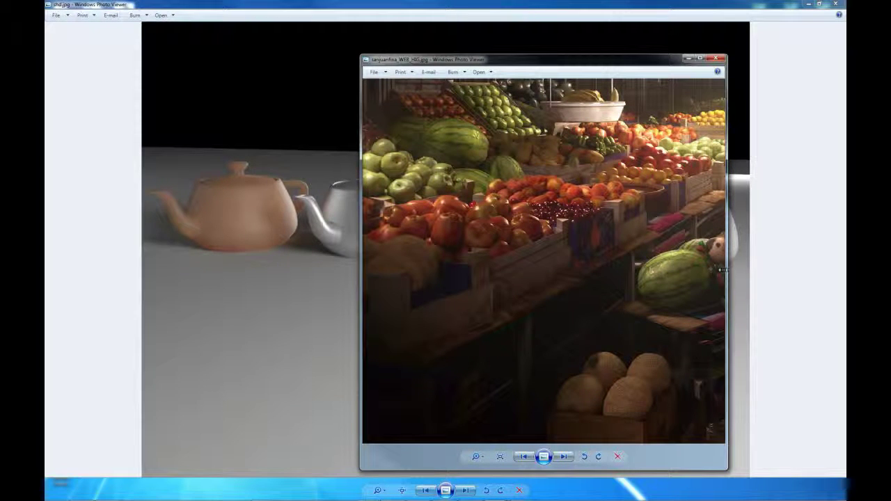
pyautogui.moveTo(726, 271); pyautogui.dragTo(797, 271)
pyautogui.moveTo(571, 274); pyautogui.dragTo(513, 276)
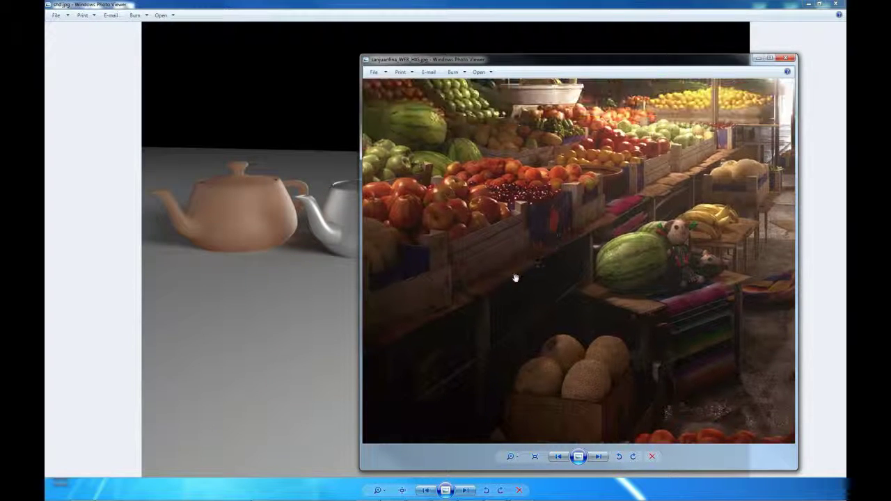
# - Examine the materials across the fruit market image, including the melons, watermelon, hanging scale and floor
pyautogui.moveTo(588, 238); pyautogui.dragTo(579, 253)
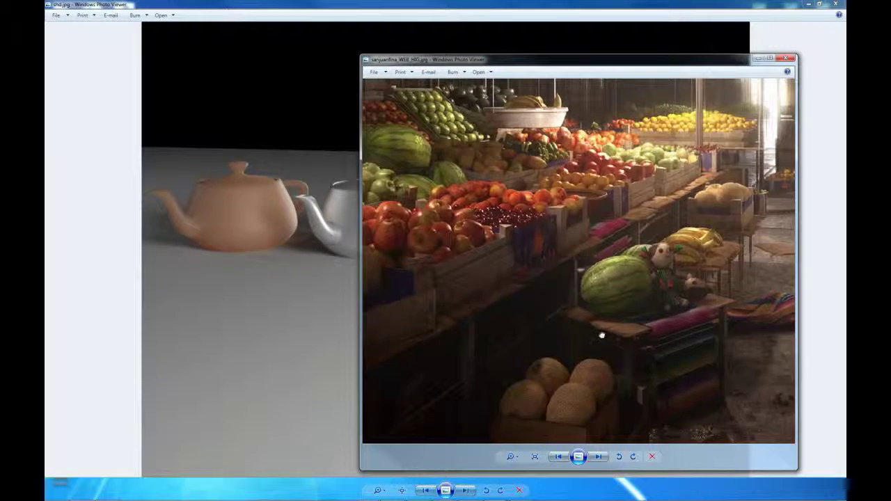
pyautogui.moveTo(601, 334); pyautogui.dragTo(566, 249)
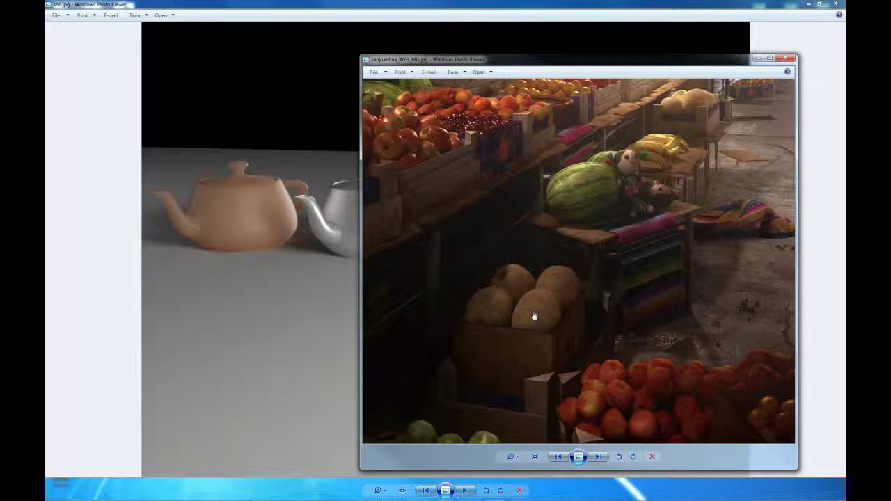
pyautogui.moveTo(587, 179); pyautogui.dragTo(493, 336)
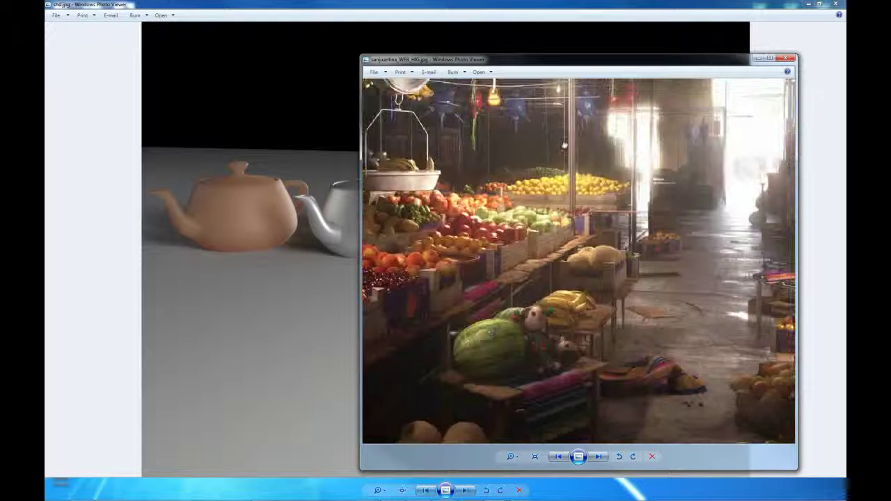
pyautogui.moveTo(562, 148); pyautogui.dragTo(590, 270)
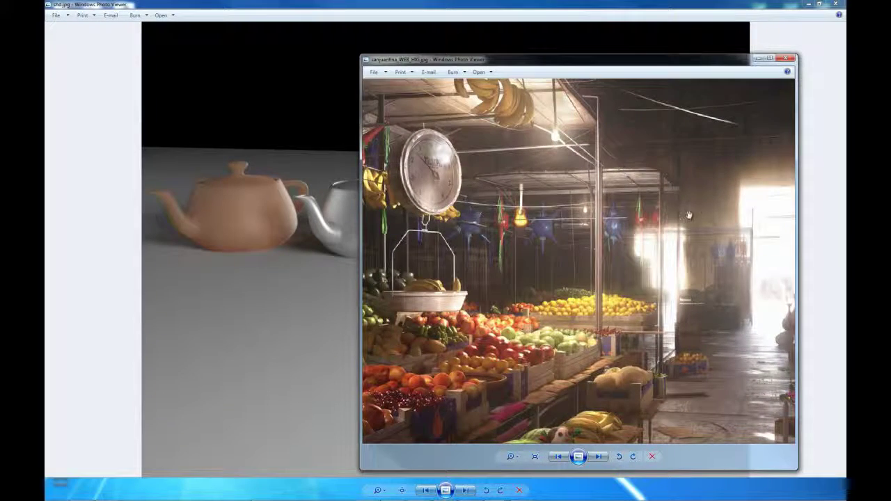
pyautogui.moveTo(642, 128); pyautogui.dragTo(523, 173)
pyautogui.moveTo(542, 222); pyautogui.dragTo(524, 69)
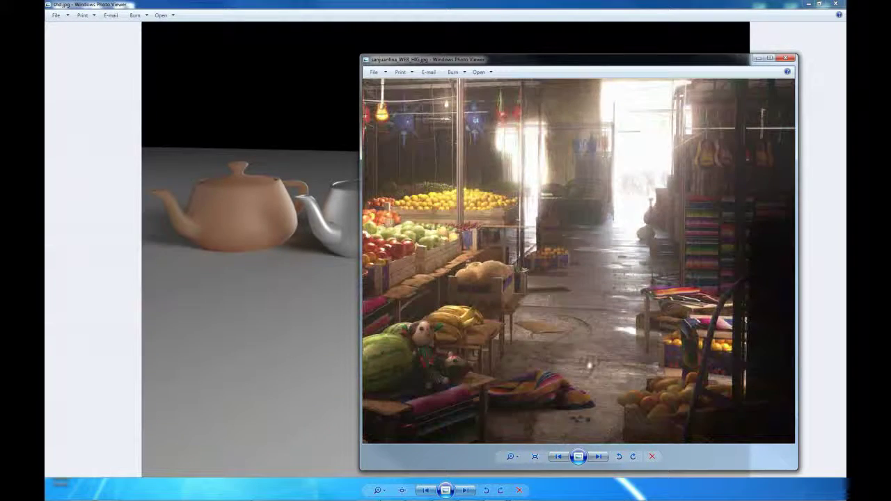
pyautogui.moveTo(660, 316); pyautogui.dragTo(604, 208)
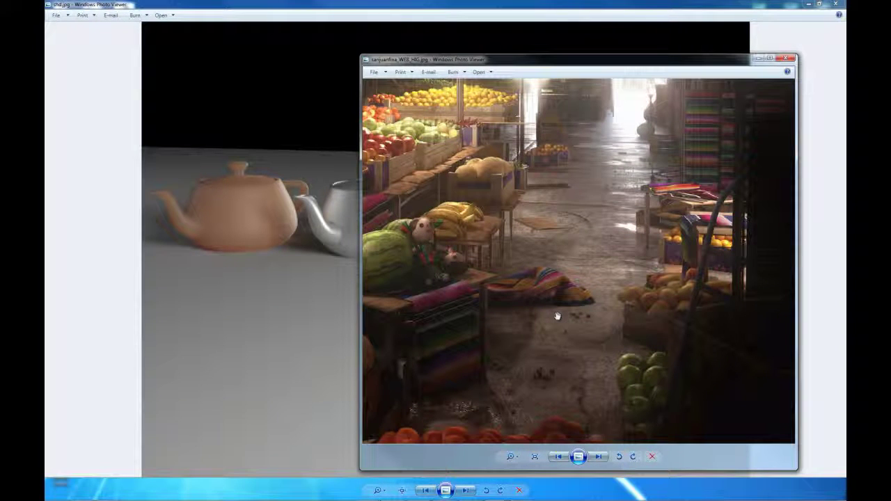
pyautogui.moveTo(484, 218); pyautogui.dragTo(653, 216)
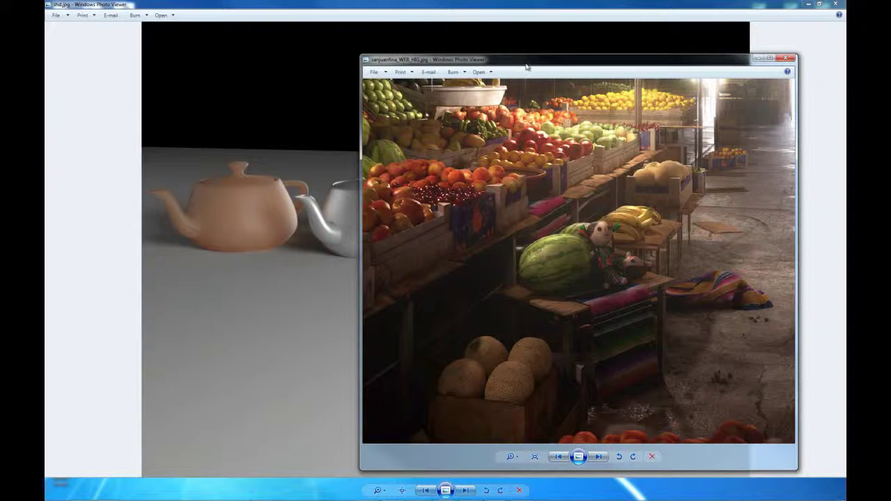
# - Move the market image off the teapot render and dismiss the Windows color scheme prompt
pyautogui.moveTo(526, 64); pyautogui.dragTo(44, 129)
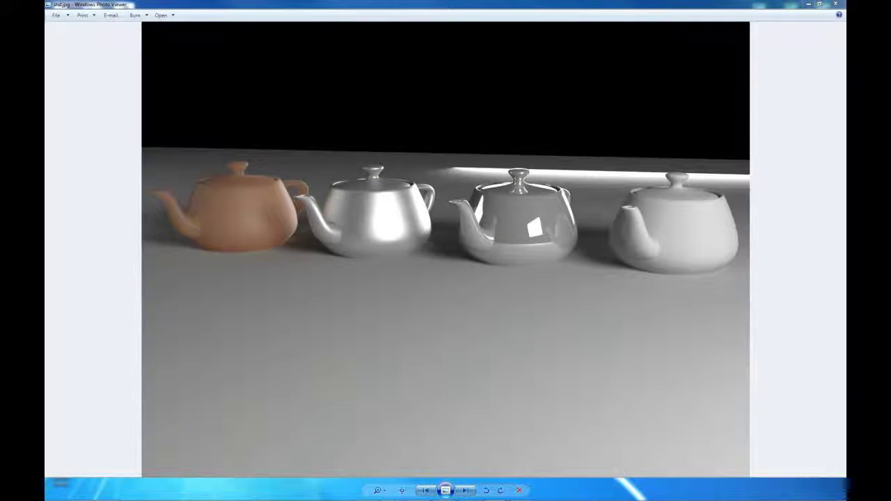
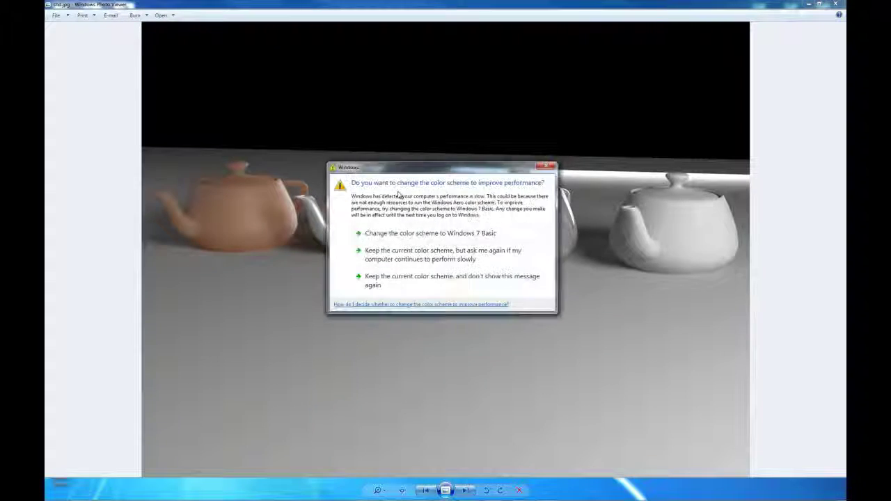
pyautogui.click(547, 167)
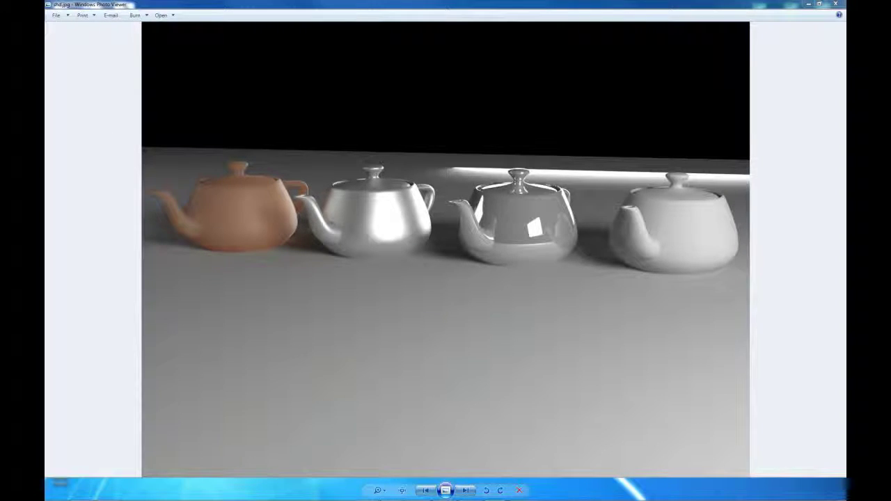
# - Bring the fruit market image over the teapot render and examine its hanging scale, fruit crates and watermelon for shading differences
pyautogui.moveTo(46, 55); pyautogui.dragTo(673, 58)
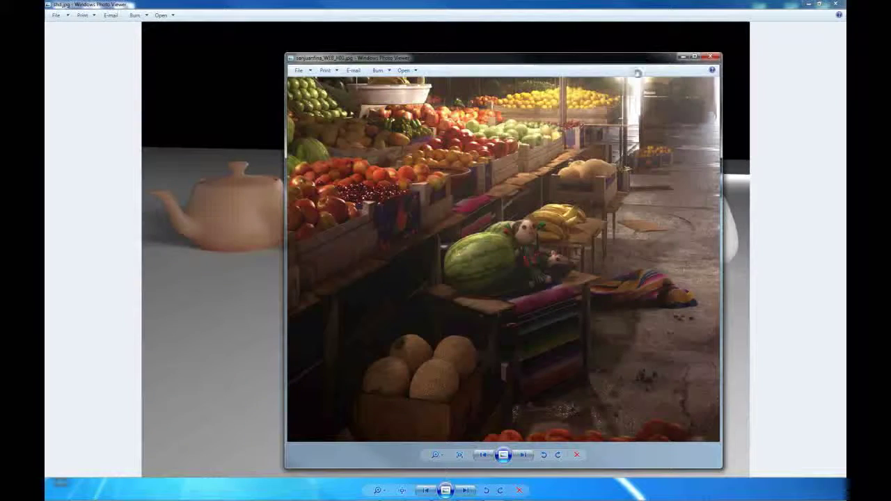
pyautogui.moveTo(574, 213); pyautogui.dragTo(635, 306)
pyautogui.moveTo(542, 185); pyautogui.dragTo(507, 286)
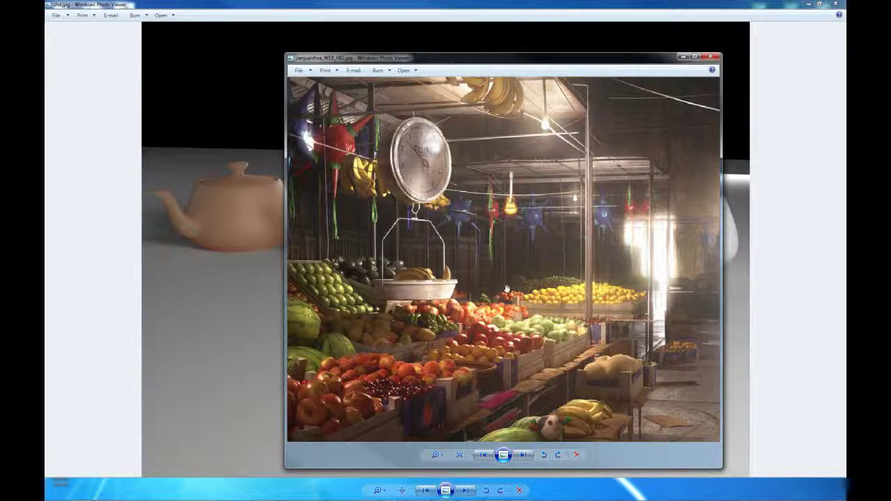
pyautogui.moveTo(410, 367); pyautogui.dragTo(463, 279)
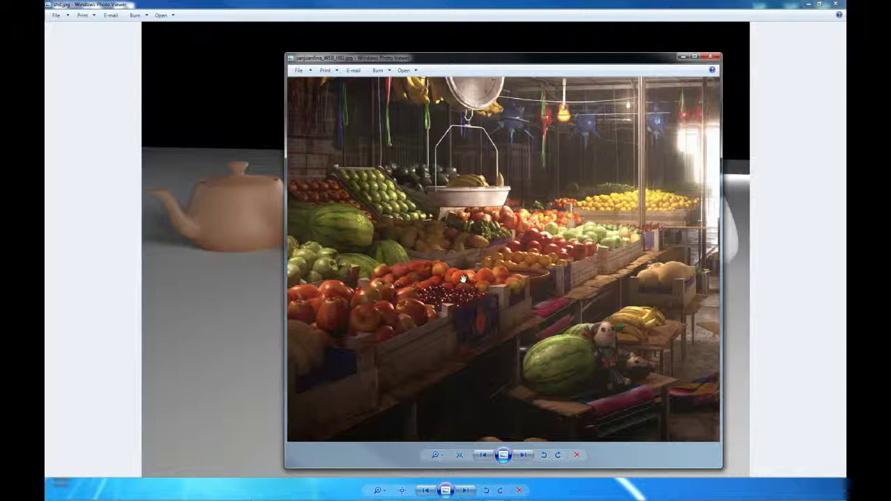
pyautogui.moveTo(523, 391); pyautogui.dragTo(450, 330)
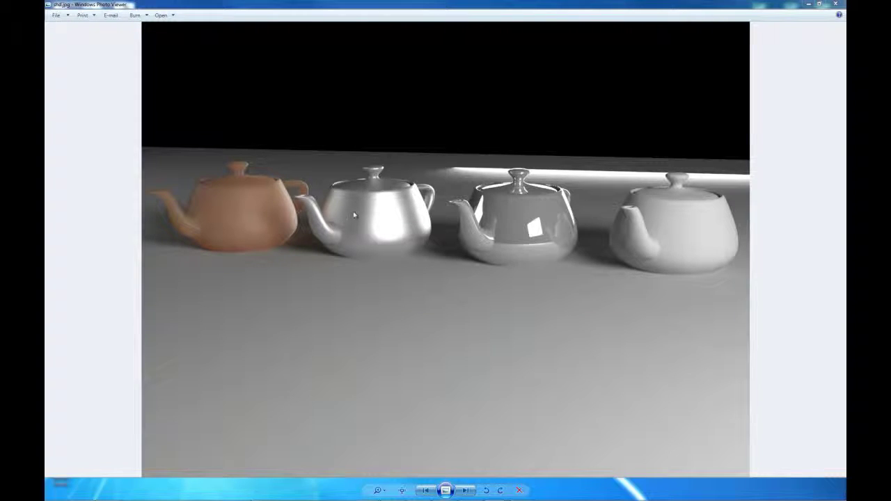
# - Switch to 3ds Max and select the melon in the perspective view
pyautogui.moveTo(292, 499)
pyautogui.click(81, 493)
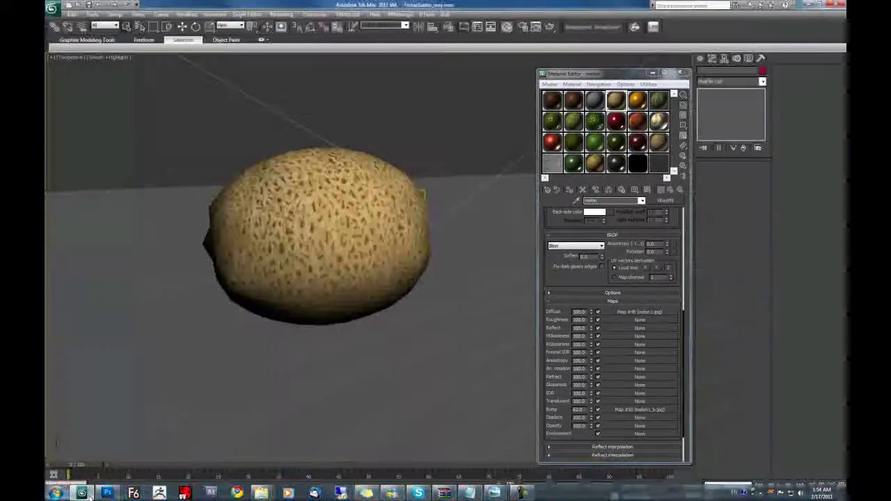
pyautogui.click(376, 197)
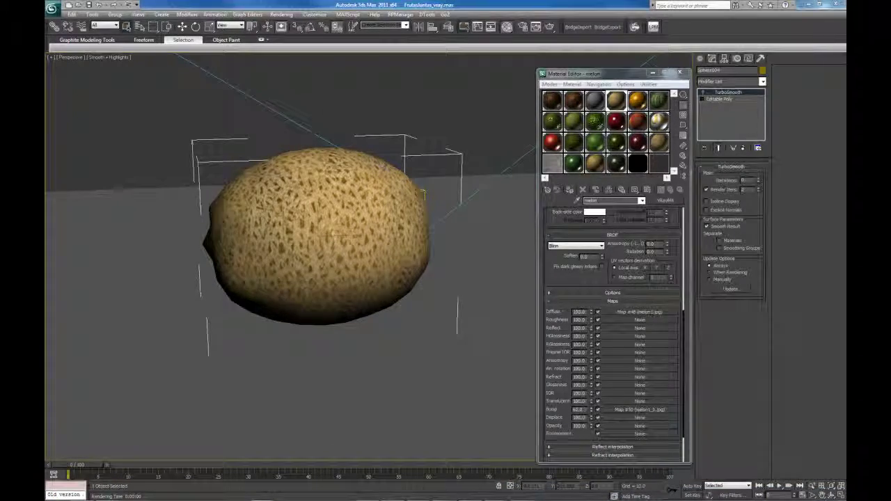
# - Compare the melon with its reference photo in Windows Photo Viewer and return to 3ds Max
pyautogui.hotkey('alt', 'Tab')
pyautogui.press('Right')
pyautogui.press('Right')
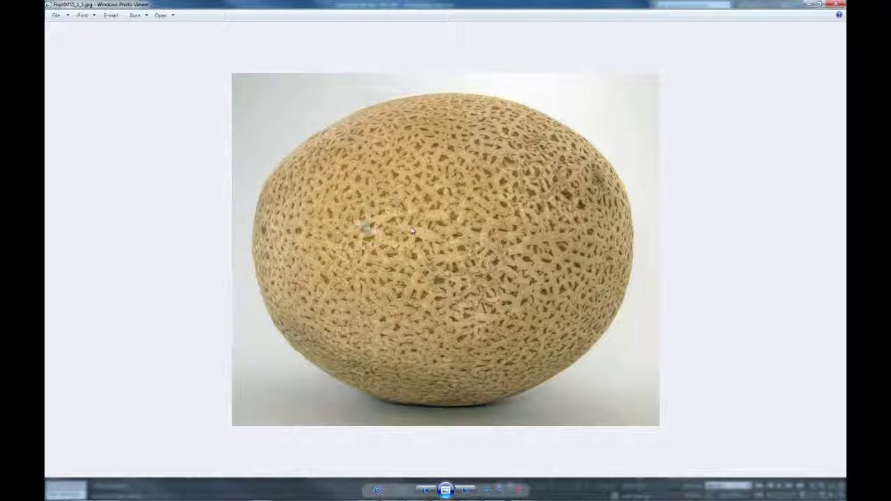
pyautogui.click(802, 8)
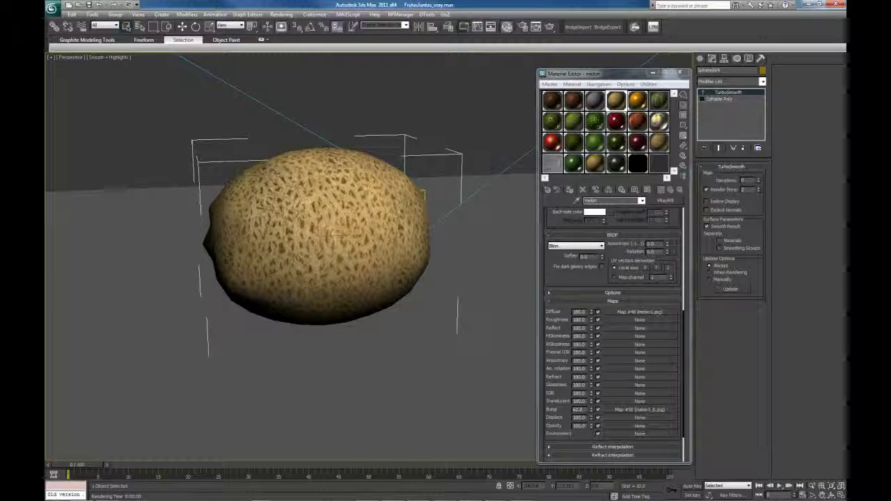
# - Show the melon material's reflection parameters with a magnified sample preview placed beside the Material Editor
pyautogui.moveTo(576, 236); pyautogui.dragTo(576, 420)
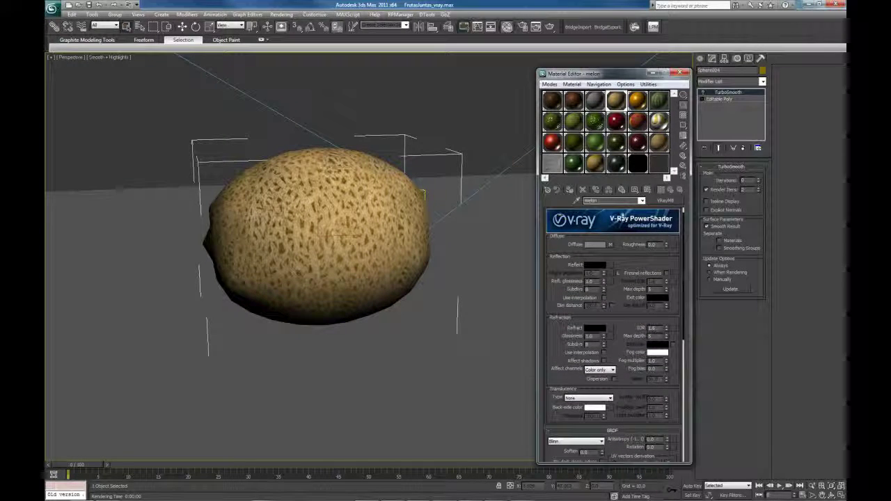
pyautogui.moveTo(613, 74); pyautogui.dragTo(526, 65)
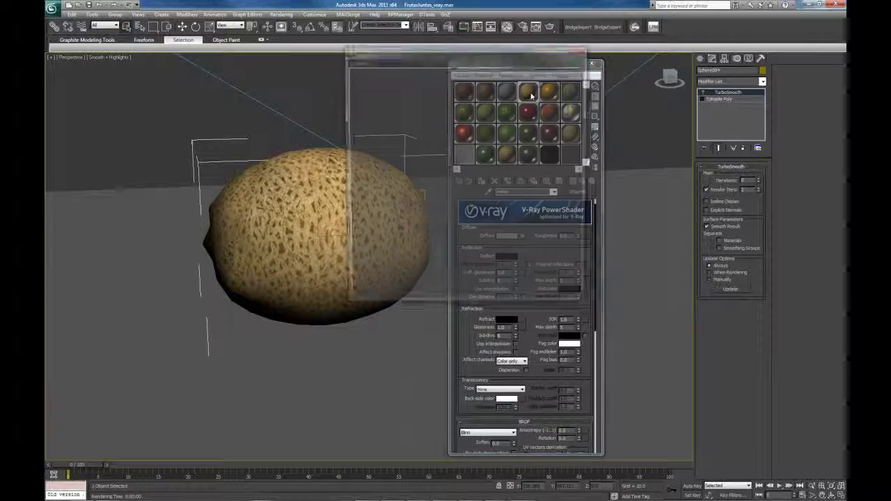
pyautogui.moveTo(539, 56); pyautogui.dragTo(698, 62)
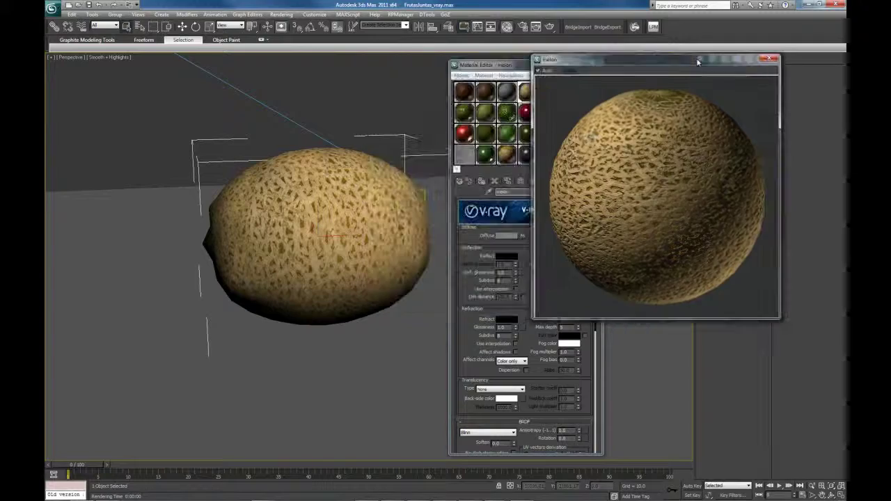
pyautogui.moveTo(501, 64); pyautogui.dragTo(427, 58)
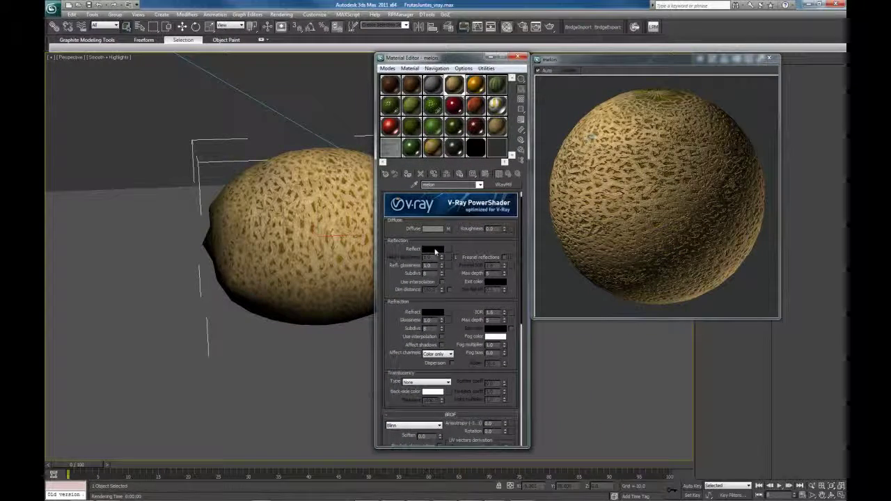
# - Try a mid-gray reflection color with value 121 on the melon material and reset it to black
pyautogui.click(435, 250)
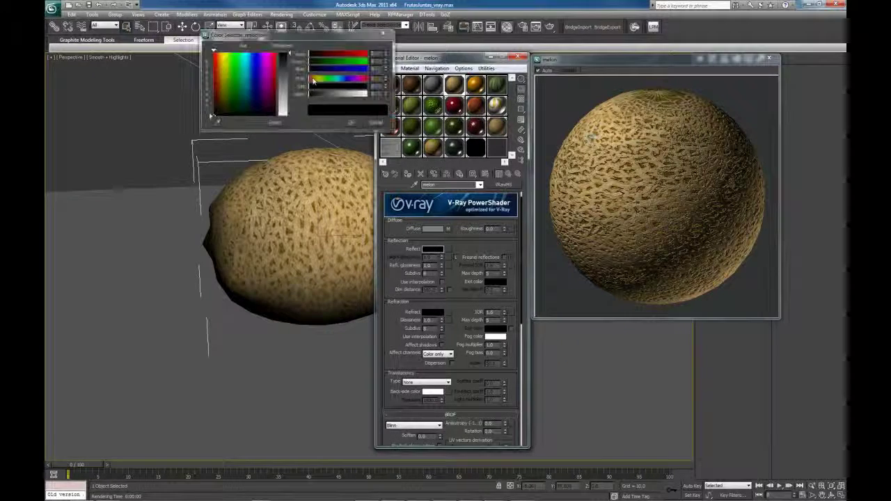
pyautogui.moveTo(286, 59); pyautogui.dragTo(290, 84)
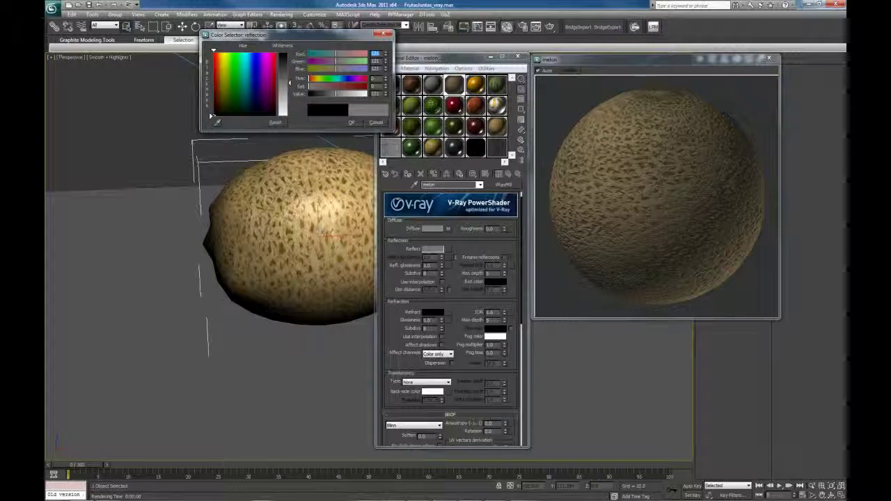
pyautogui.click(276, 123)
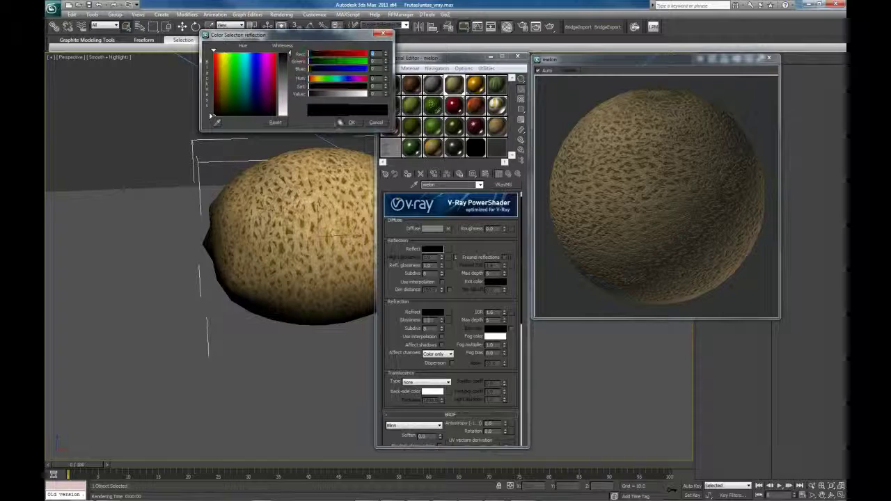
pyautogui.click(383, 34)
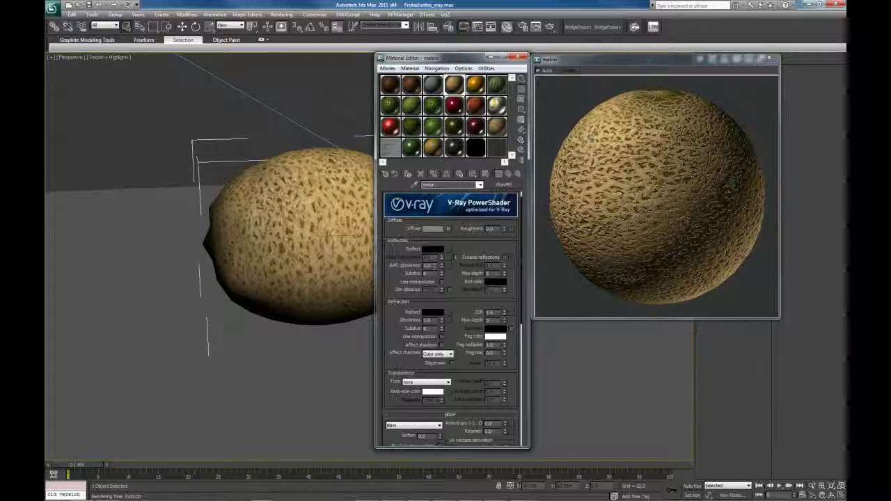
# - Review the melon material's reflection glossiness setting against the teapot render in shd.jpg and return to 3ds Max
pyautogui.moveTo(435, 266); pyautogui.dragTo(411, 266)
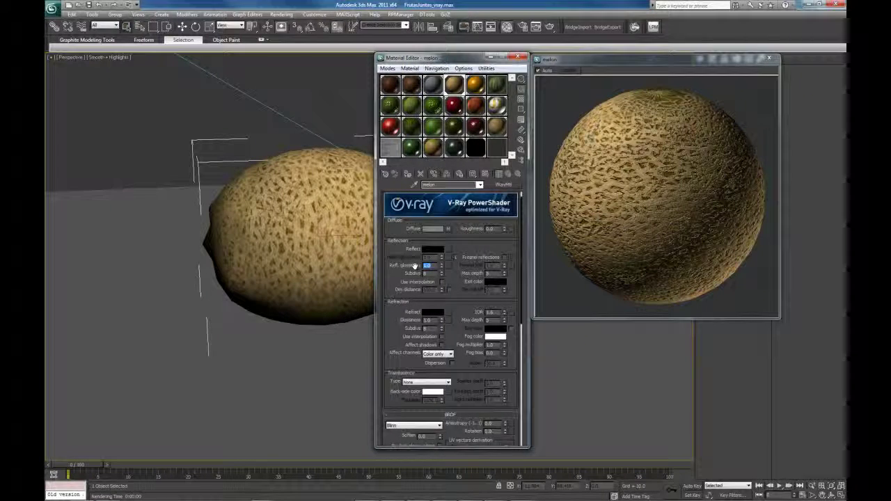
pyautogui.moveTo(394, 498)
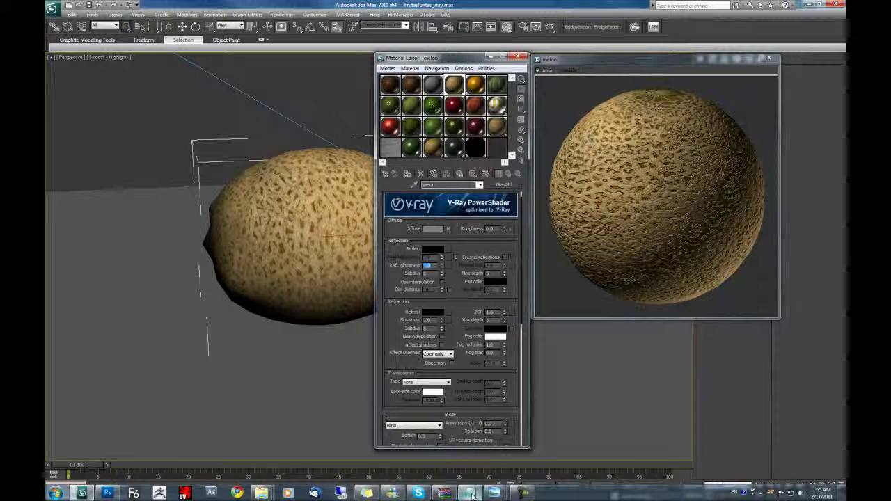
pyautogui.moveTo(471, 494)
pyautogui.click(590, 444)
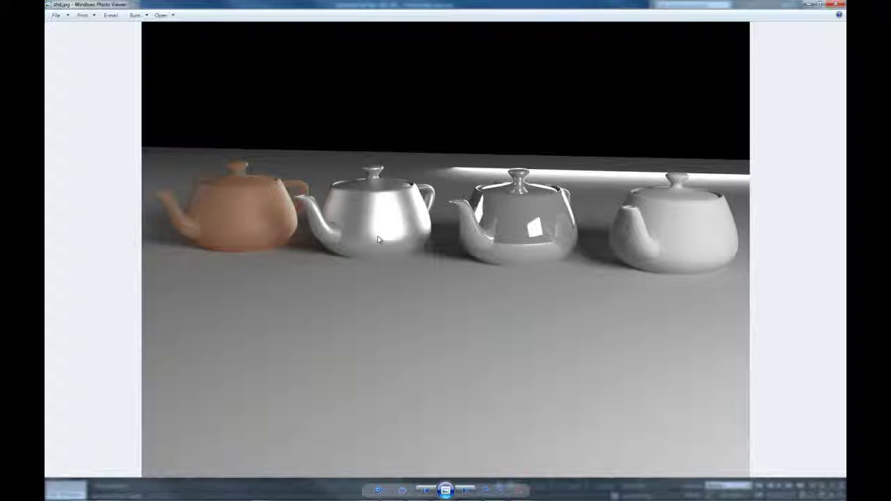
pyautogui.click(812, 7)
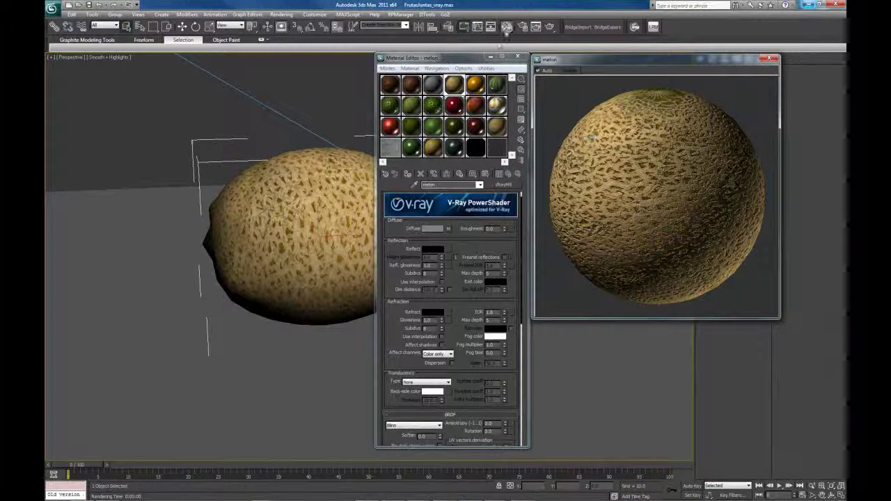
# - Close the Material Editor and the melon preview, and unhide all objects in the scene
pyautogui.moveTo(473, 57); pyautogui.dragTo(461, 60)
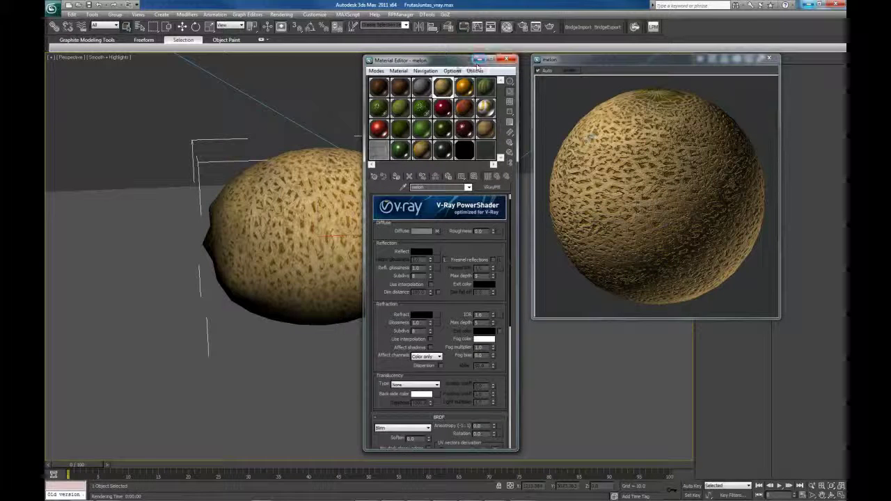
pyautogui.click(510, 60)
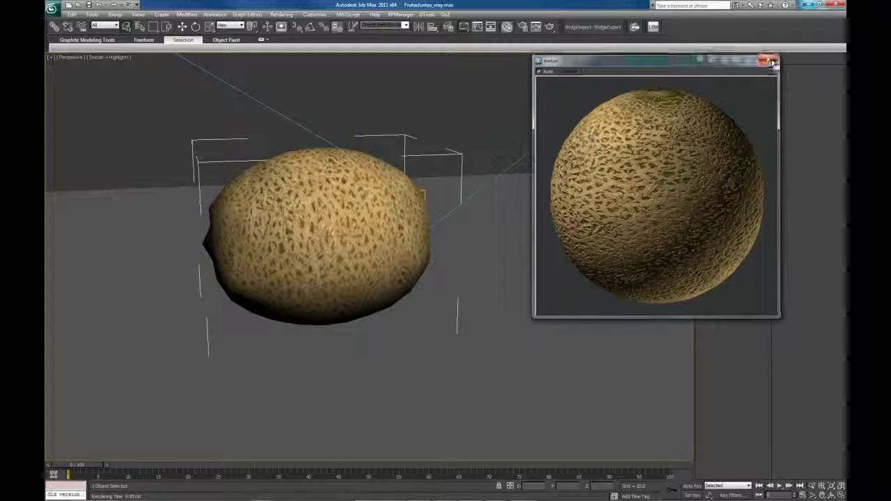
pyautogui.click(768, 58)
pyautogui.click(386, 91)
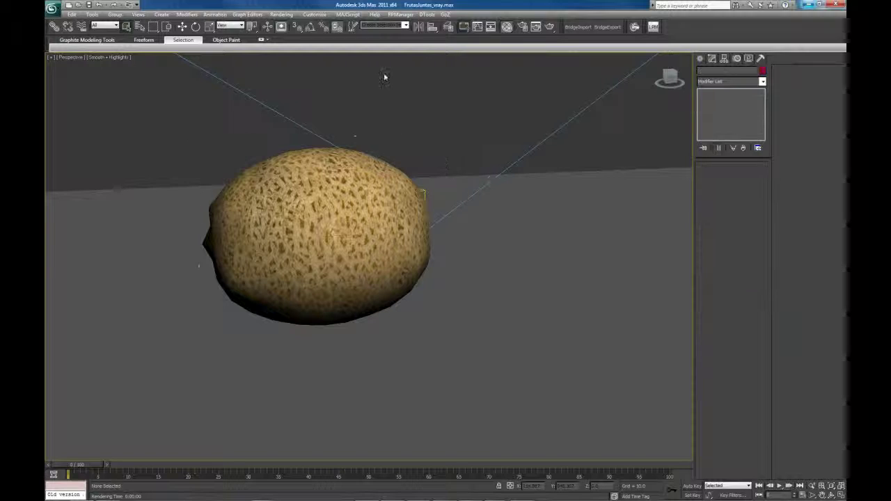
pyautogui.rightClick(180, 111)
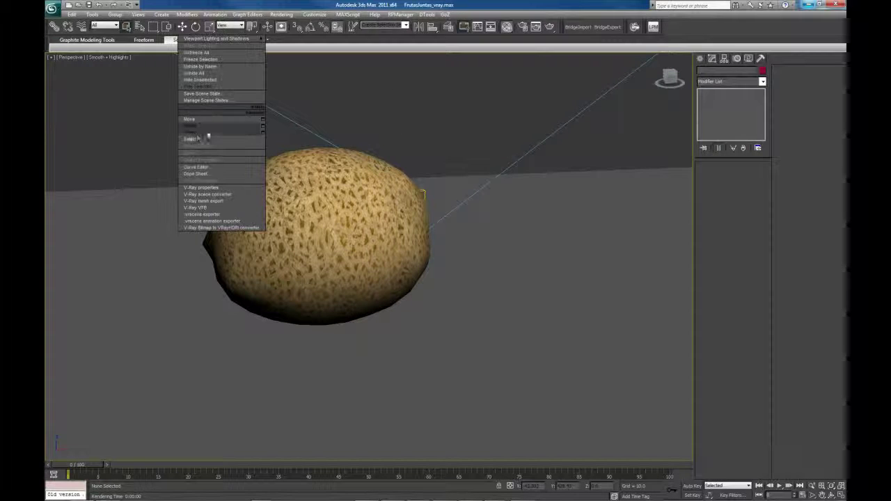
pyautogui.click(212, 73)
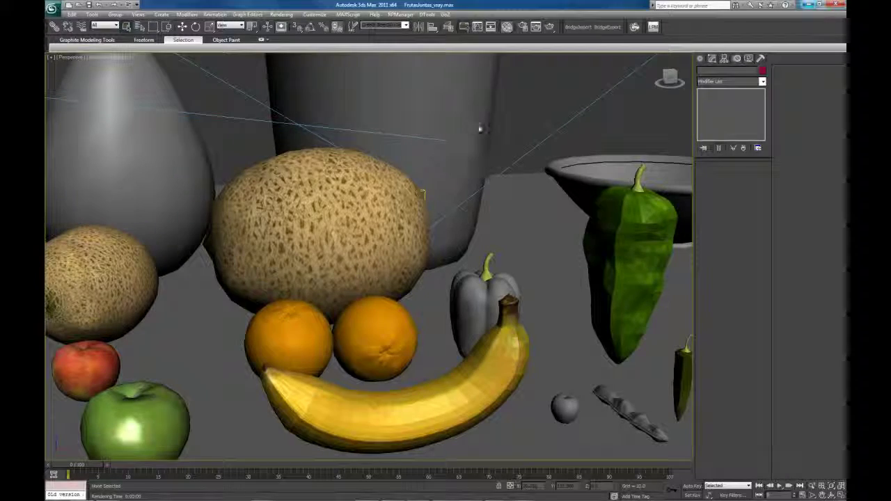
# - Examine the whole fruit scene from several angles, including the vases, bowls, melons, peppers and other fruit
pyautogui.click(315, 282)
pyautogui.press('z')
pyautogui.scroll(-8, 315, 281)
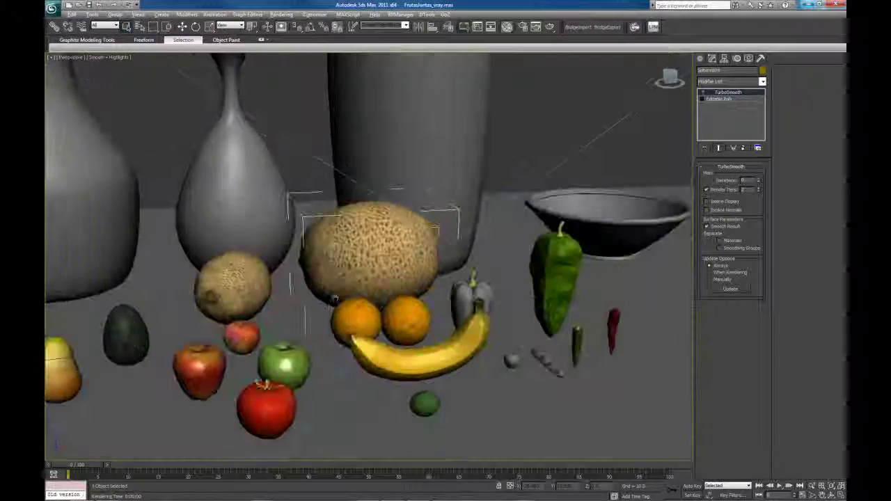
pyautogui.moveTo(334, 298); pyautogui.dragTo(424, 273, button='middle')
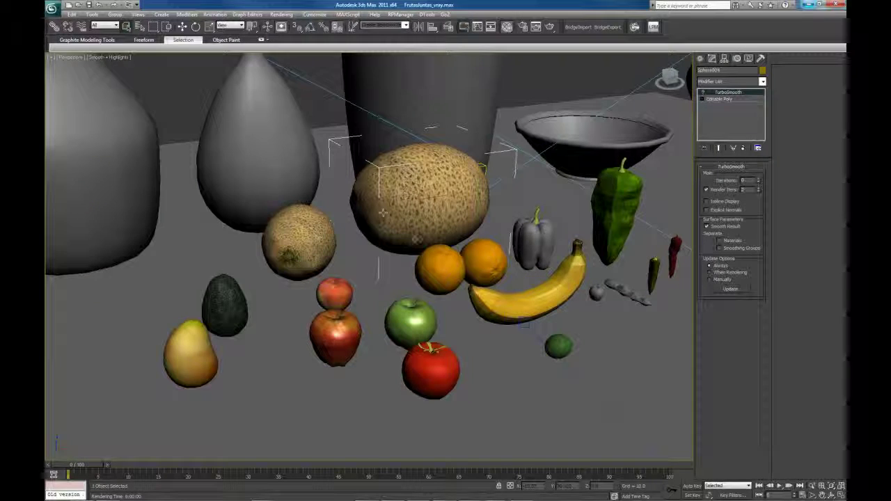
pyautogui.keyDown('alt'); pyautogui.moveTo(415, 239); pyautogui.dragTo(319, 287, button='middle'); pyautogui.keyUp('alt')
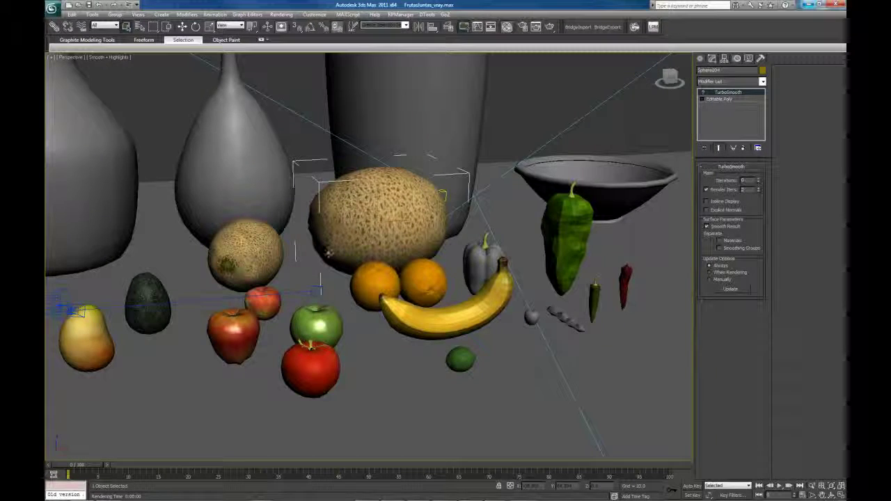
pyautogui.keyDown('alt'); pyautogui.moveTo(328, 253); pyautogui.dragTo(264, 306, button='middle'); pyautogui.keyUp('alt')
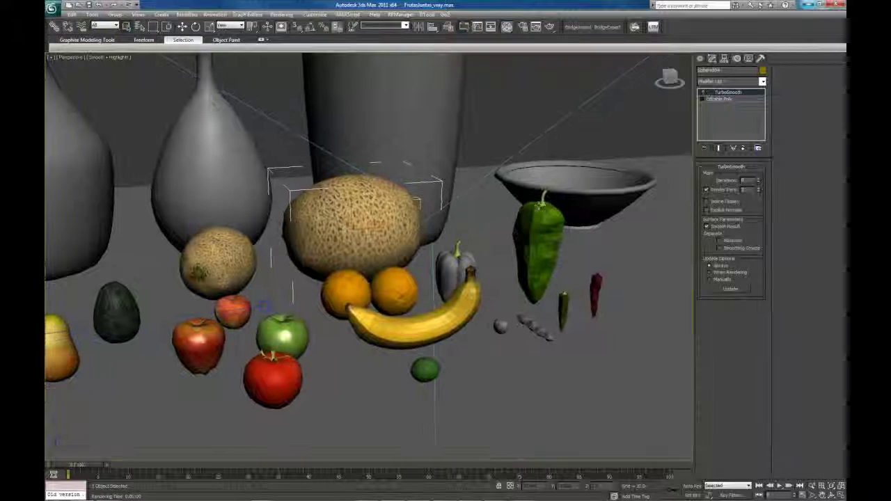
pyautogui.moveTo(475, 305); pyautogui.dragTo(522, 261, button='middle')
pyautogui.scroll(-5, 515, 262)
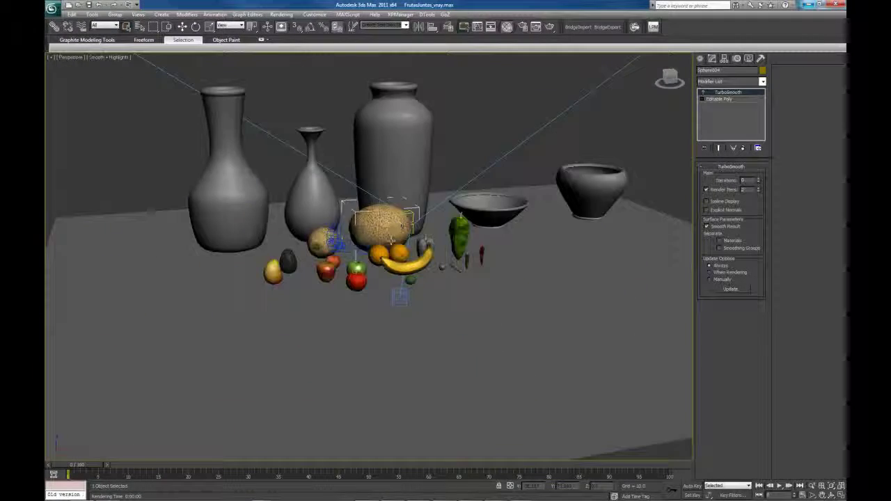
pyautogui.moveTo(362, 233)
pyautogui.keyDown('alt'); pyautogui.mouseDown(button='middle')
pyautogui.moveTo(439, 249)
pyautogui.moveTo(375, 239)
pyautogui.moveTo(366, 247)
pyautogui.mouseUp(button='middle'); pyautogui.keyUp('alt')
pyautogui.keyDown('alt'); pyautogui.moveTo(599, 201); pyautogui.dragTo(507, 161, button='middle'); pyautogui.keyUp('alt')
# - Assign the watermelon material to the large melon behind the oranges and close the Material Editor
pyautogui.click(627, 178)
pyautogui.click(383, 220)
pyautogui.press('z')
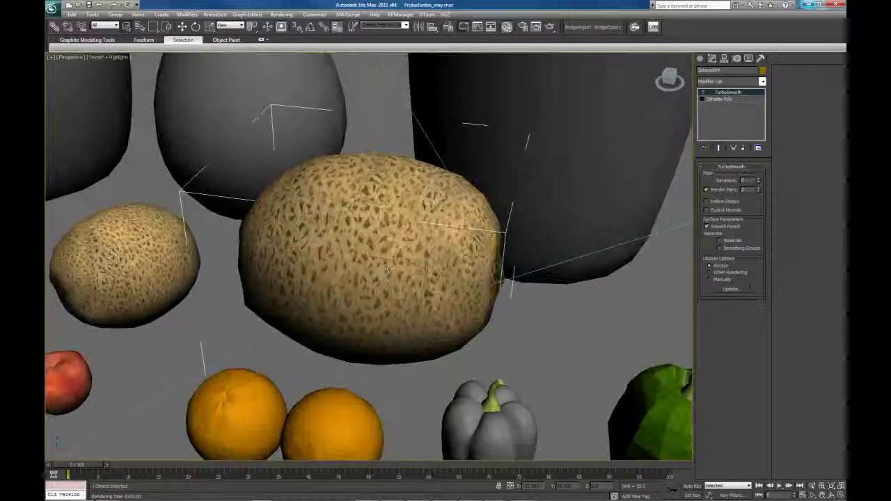
pyautogui.keyDown('alt'); pyautogui.moveTo(371, 268); pyautogui.dragTo(425, 275, button='middle'); pyautogui.keyUp('alt')
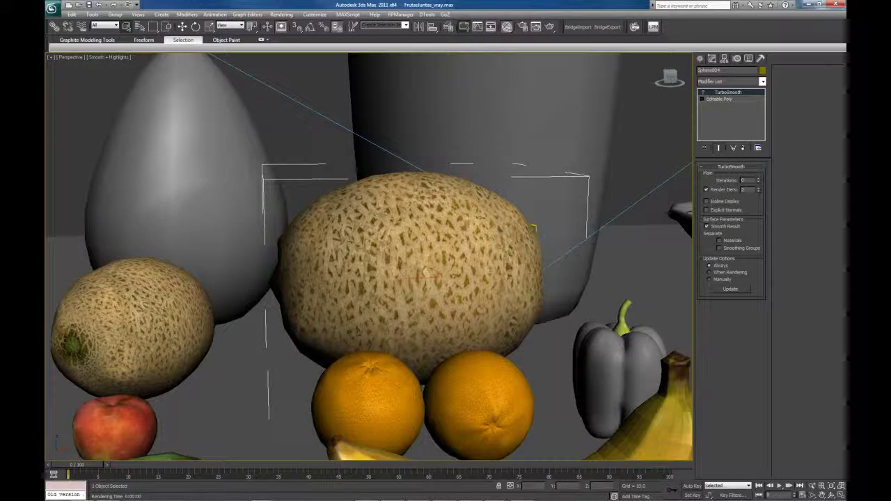
pyautogui.press('m')
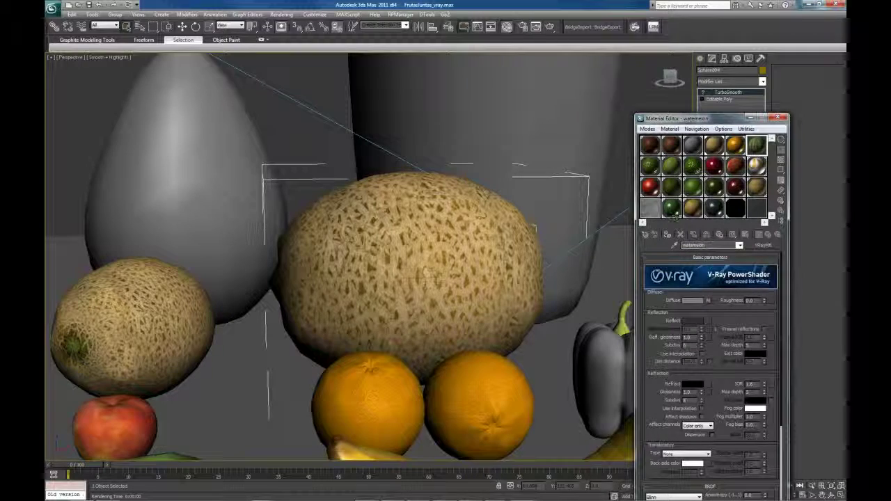
pyautogui.click(671, 236)
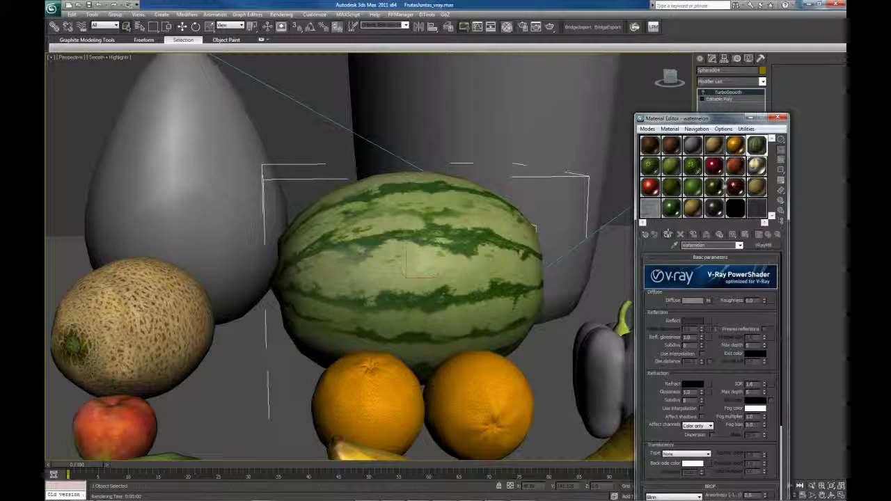
pyautogui.moveTo(696, 122); pyautogui.dragTo(244, 126)
pyautogui.press('m')
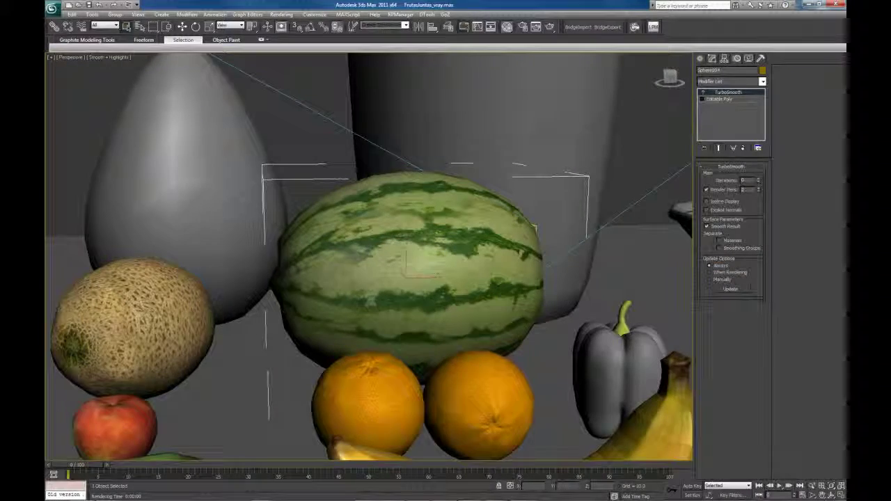
# - Compare the watermelon texture bitmap with its mapping on the large melon from several angles, and close the bitmap preview
pyautogui.keyDown('alt'); pyautogui.moveTo(321, 244); pyautogui.dragTo(369, 271, button='middle'); pyautogui.keyUp('alt')
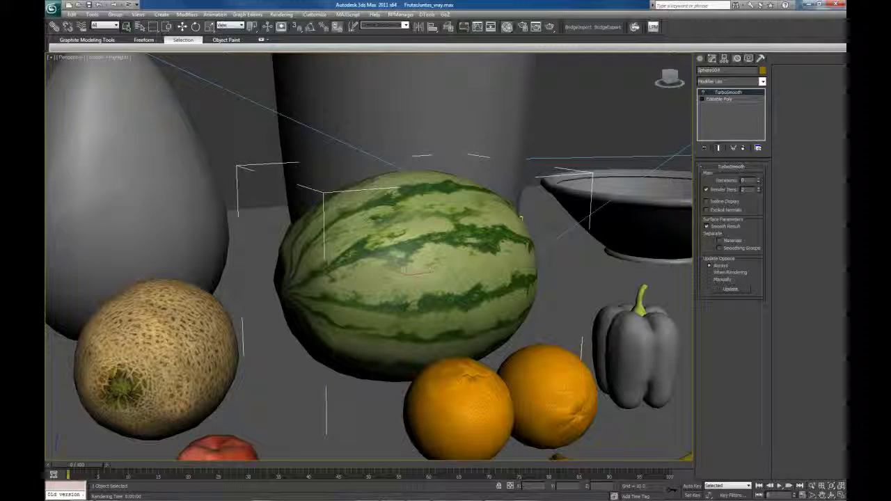
pyautogui.moveTo(795, 89); pyautogui.dragTo(152, 53)
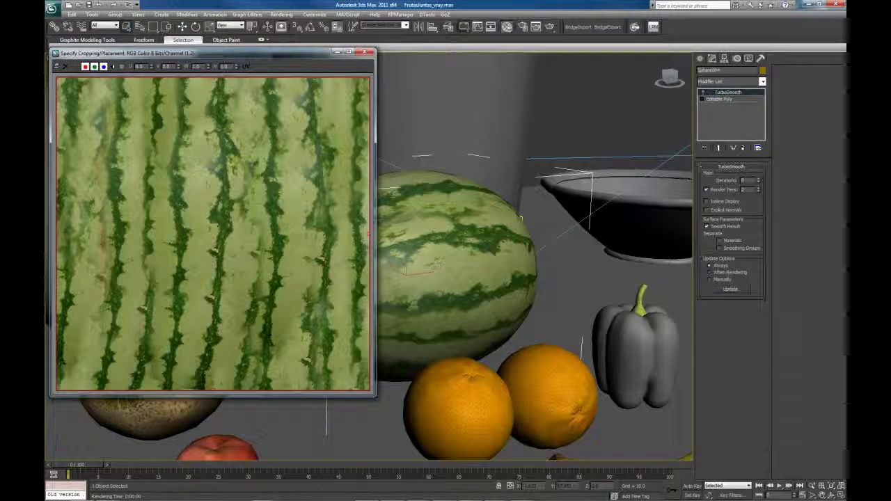
pyautogui.scroll(2, 518, 241)
pyautogui.moveTo(518, 242)
pyautogui.keyDown('alt'); pyautogui.mouseDown(button='middle')
pyautogui.moveTo(577, 229)
pyautogui.moveTo(515, 237)
pyautogui.mouseUp(button='middle'); pyautogui.keyUp('alt')
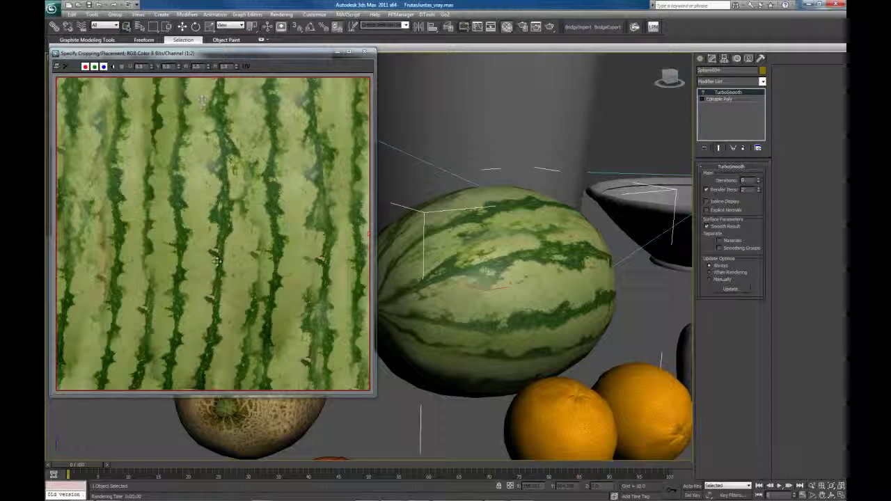
pyautogui.keyDown('alt'); pyautogui.moveTo(415, 233); pyautogui.dragTo(604, 259, button='middle'); pyautogui.keyUp('alt')
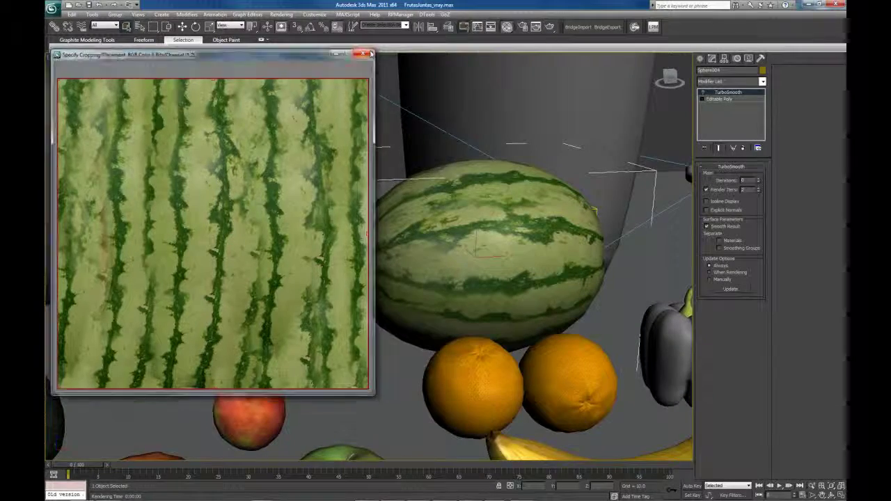
pyautogui.click(369, 52)
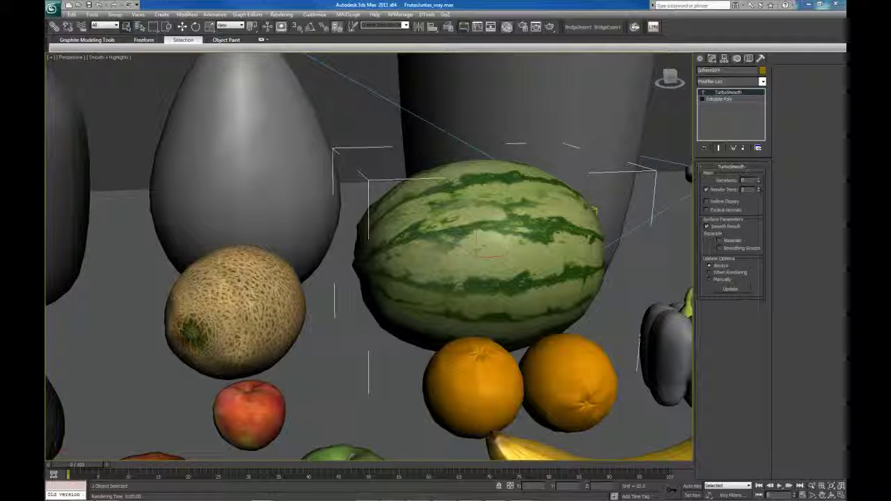
# - Browse the watermelon reference photos in Windows Photo Viewer, examining rind patterns and highlights, and close the viewer
pyautogui.moveTo(340, 485)
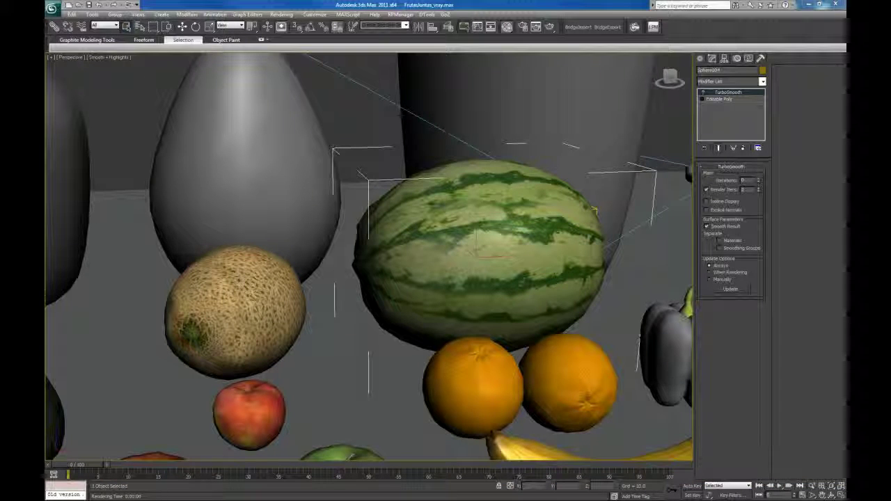
pyautogui.moveTo(46, 86); pyautogui.dragTo(522, 39)
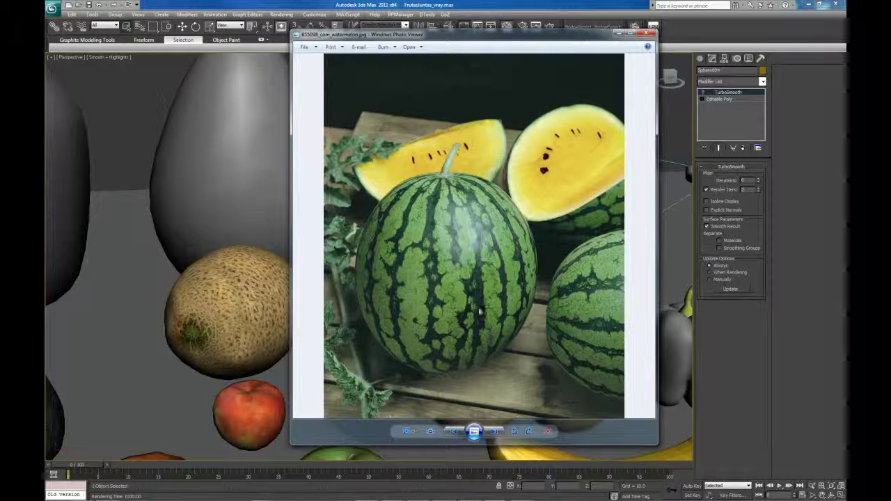
pyautogui.press('Right')
pyautogui.press('Right')
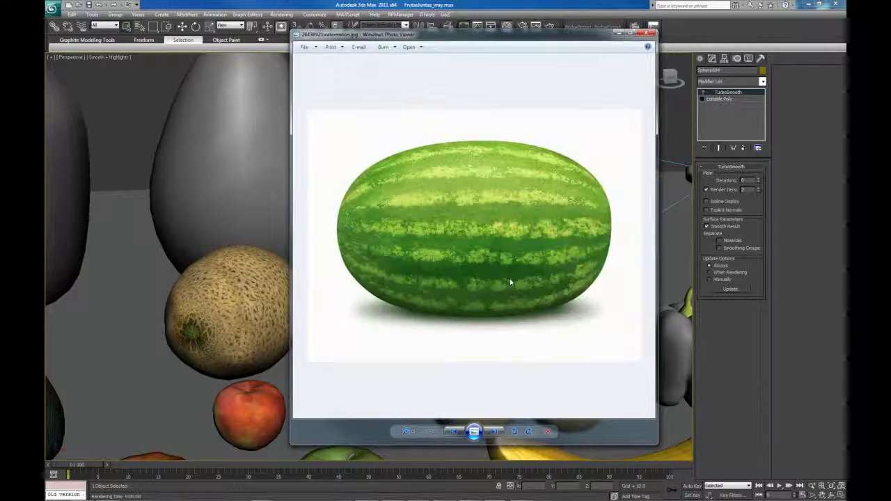
pyautogui.press('Right')
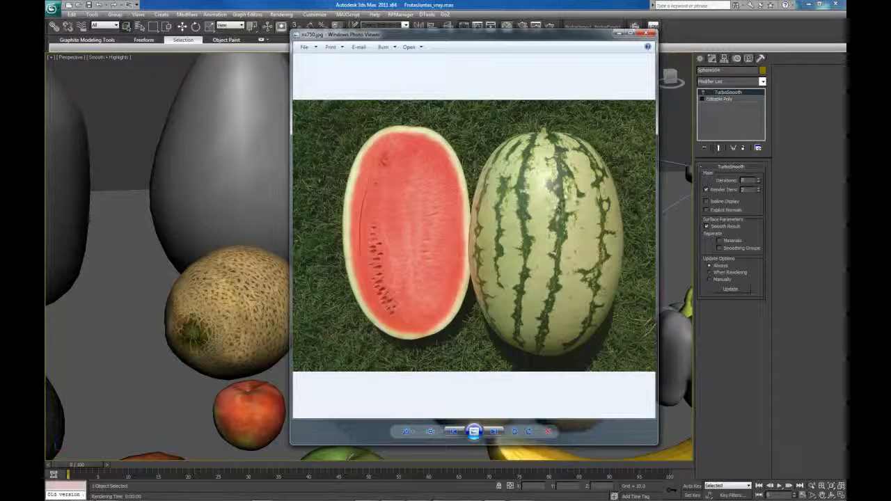
pyautogui.press('Right')
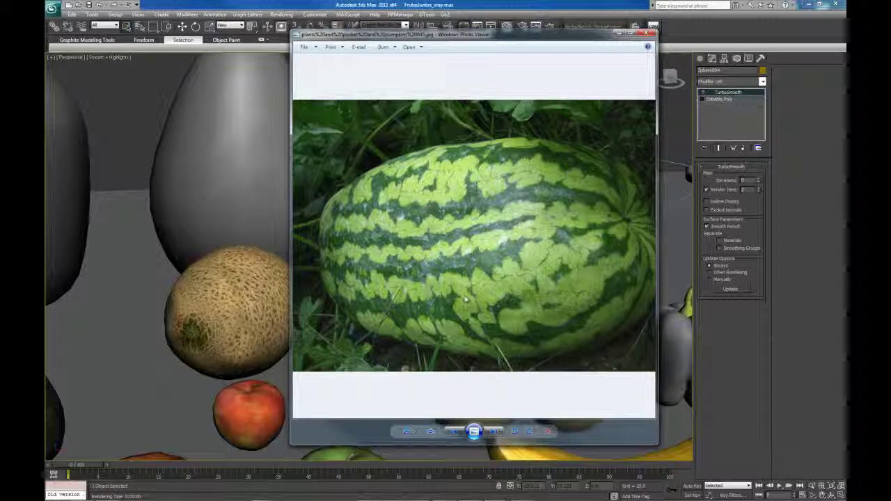
pyautogui.press('Right')
pyautogui.press('Right')
pyautogui.press('Right')
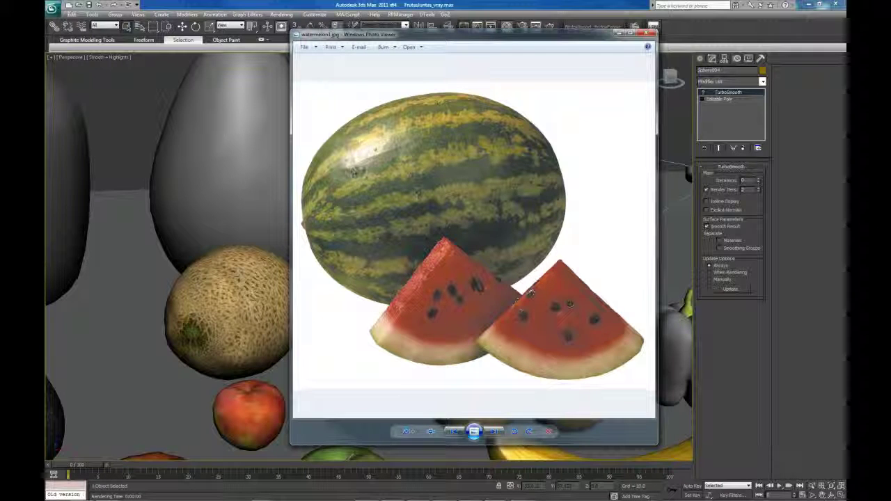
pyautogui.press('Right')
pyautogui.press('Right')
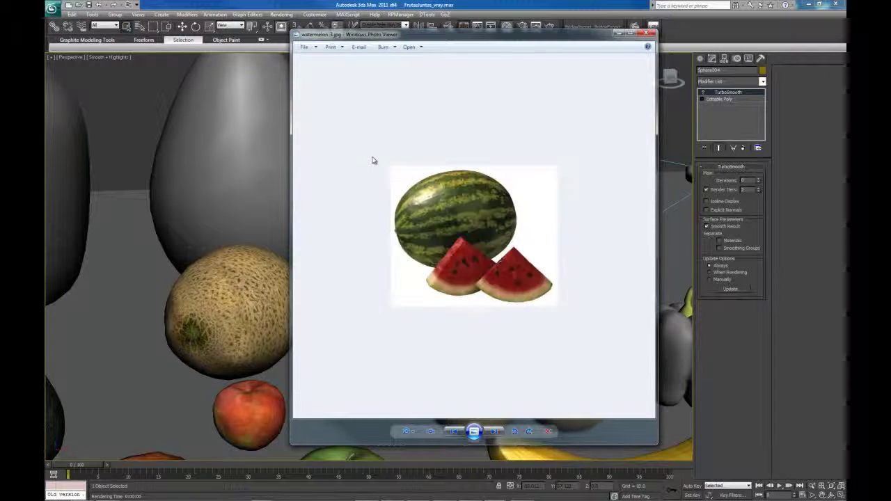
pyautogui.press('Right')
pyautogui.press('Right')
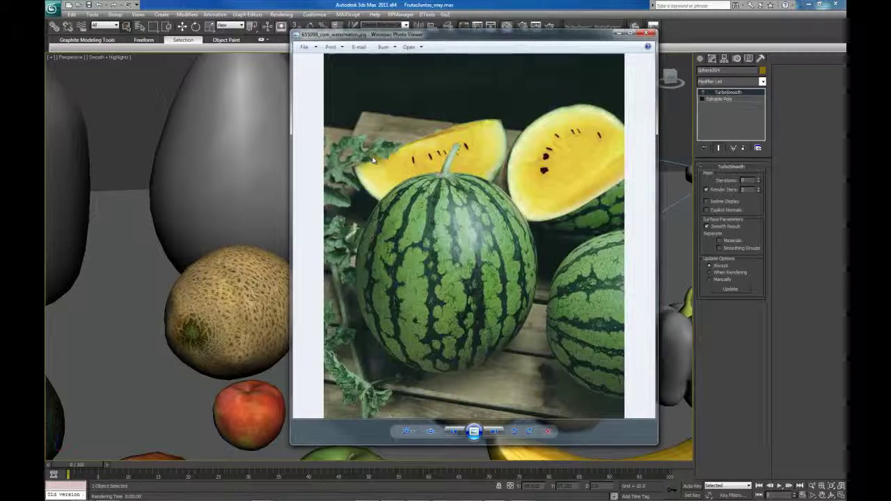
pyautogui.press('Right')
pyautogui.press('Left')
pyautogui.press('Left')
pyautogui.press('Left')
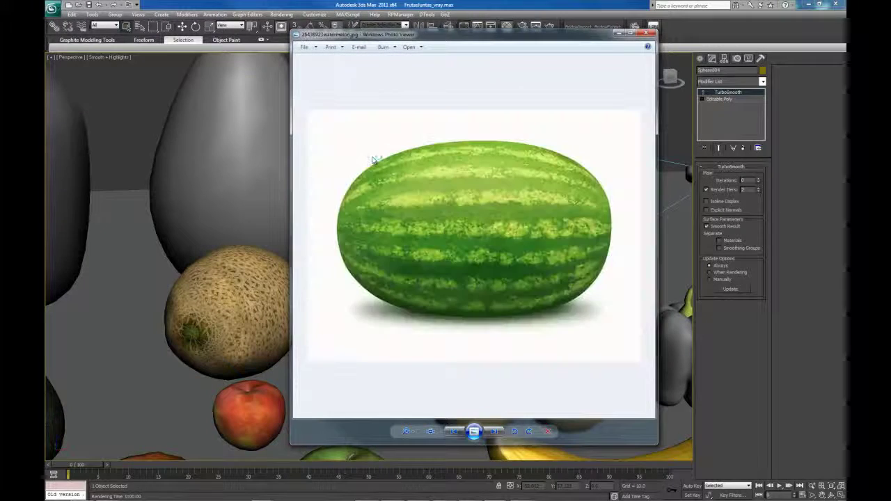
pyautogui.press('Left')
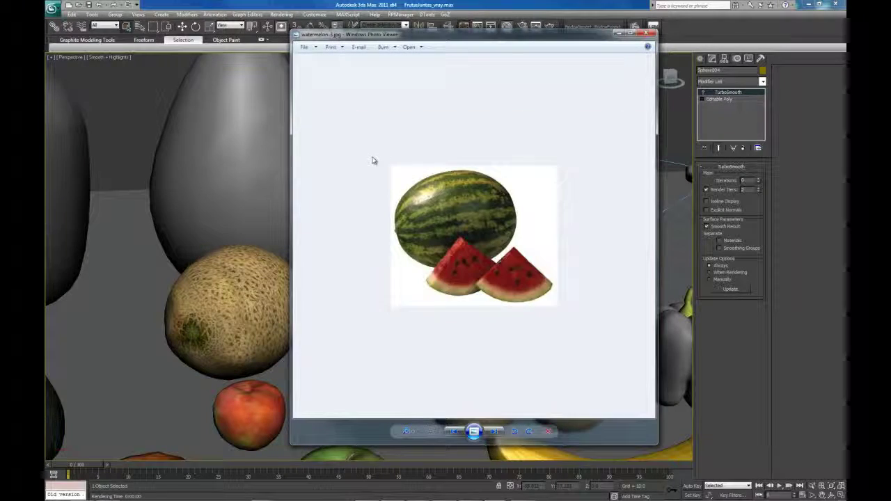
pyautogui.press('Left')
pyautogui.press('Left')
pyautogui.press('Left')
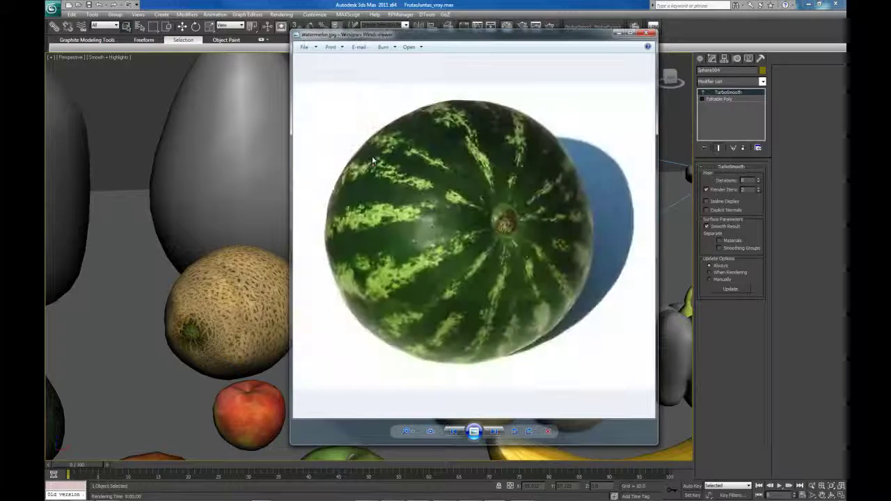
pyautogui.press('Left')
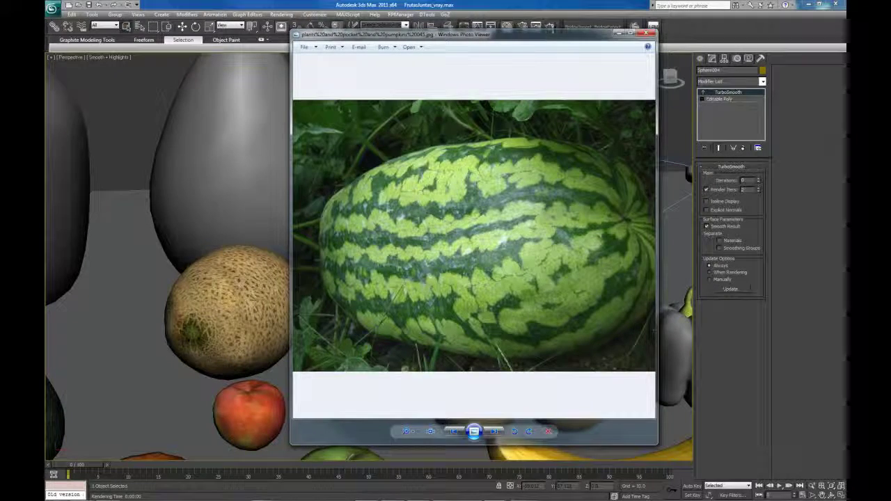
pyautogui.hotkey('alt', 'F4')
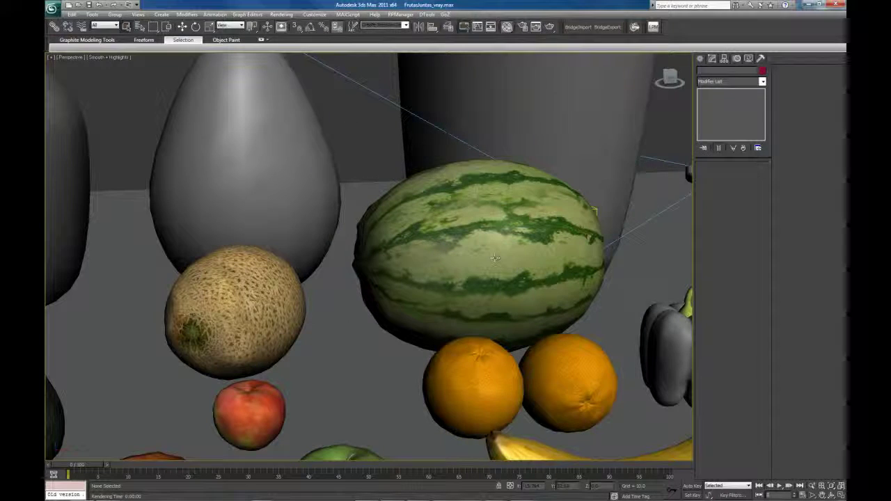
# - Isolate the large watermelon from the rest of the fruit scene
pyautogui.hotkey('alt', 'q')
pyautogui.keyDown('alt'); pyautogui.moveTo(239, 155); pyautogui.dragTo(569, 188, button='middle'); pyautogui.keyUp('alt')
pyautogui.hotkey('shift', 'q')
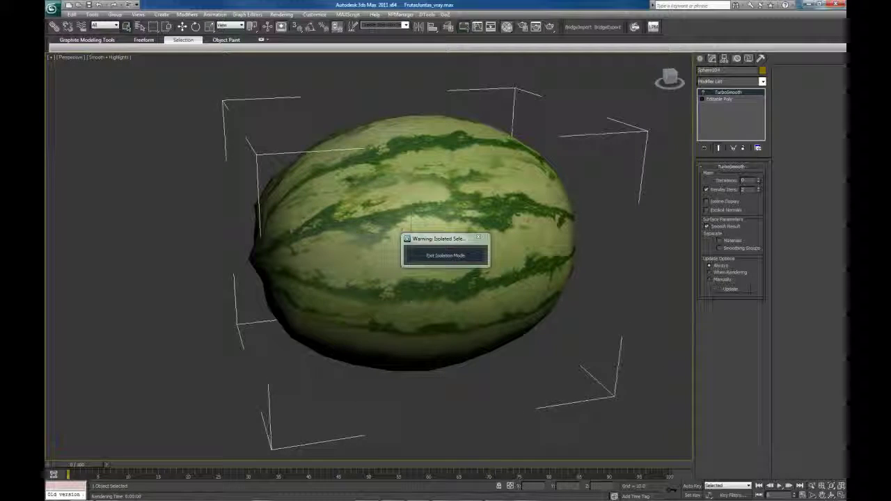
# - Review the watermelon material's diffuse map settings in the Material Editor and preview the watermelon.jpg bitmap
pyautogui.press('m')
pyautogui.moveTo(66, 92); pyautogui.dragTo(670, 78)
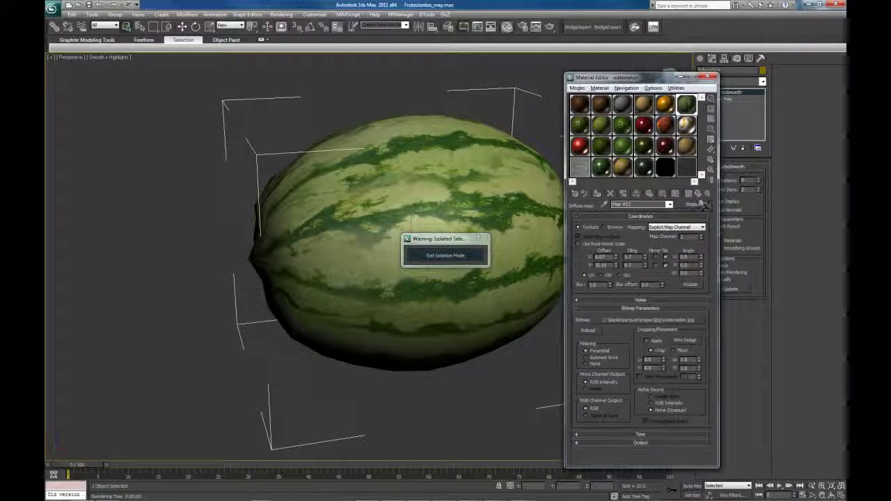
pyautogui.click(698, 193)
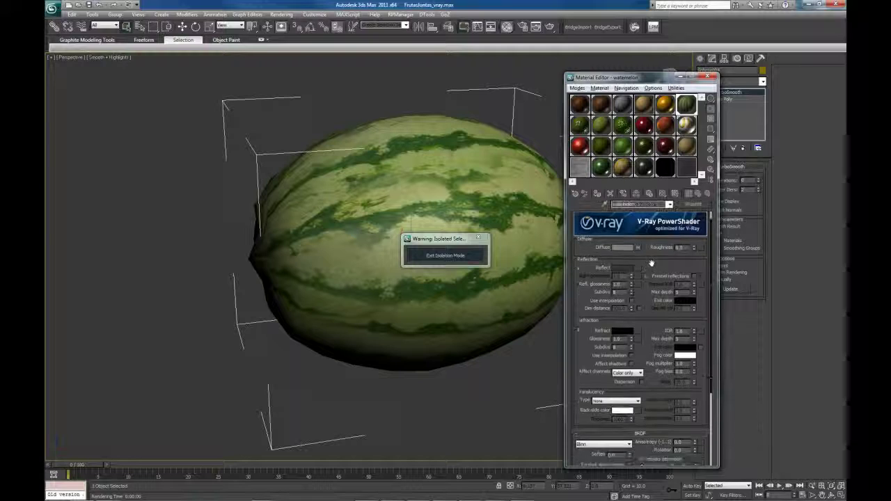
pyautogui.moveTo(652, 263); pyautogui.dragTo(652, 240)
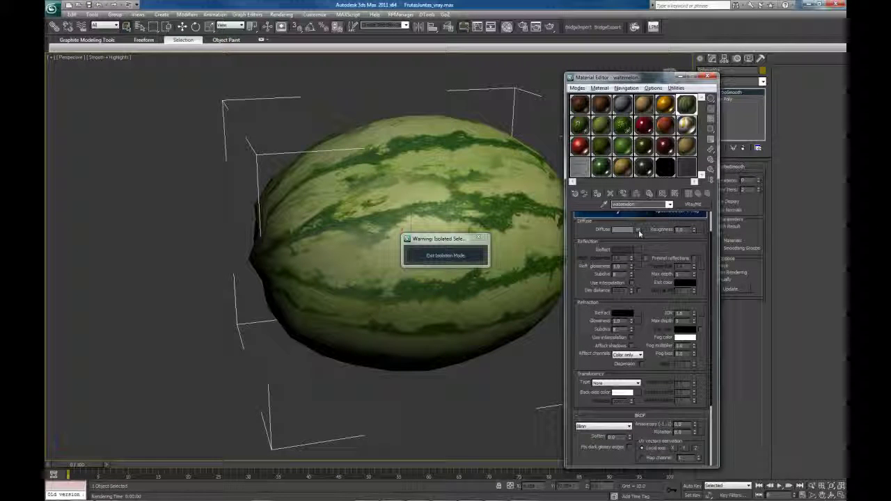
pyautogui.click(638, 230)
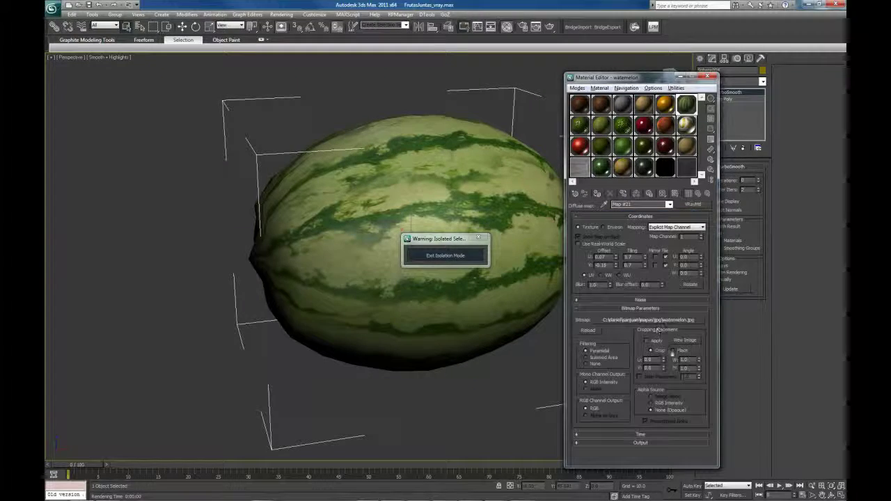
pyautogui.click(692, 321)
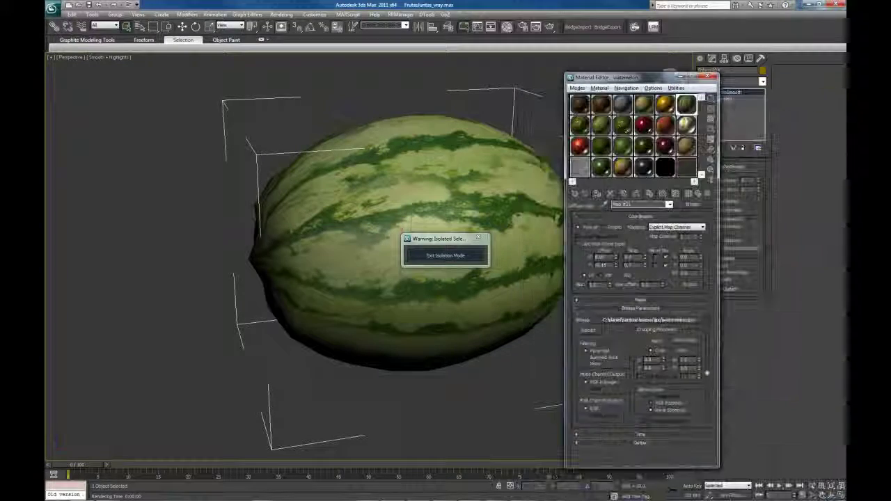
pyautogui.click(692, 341)
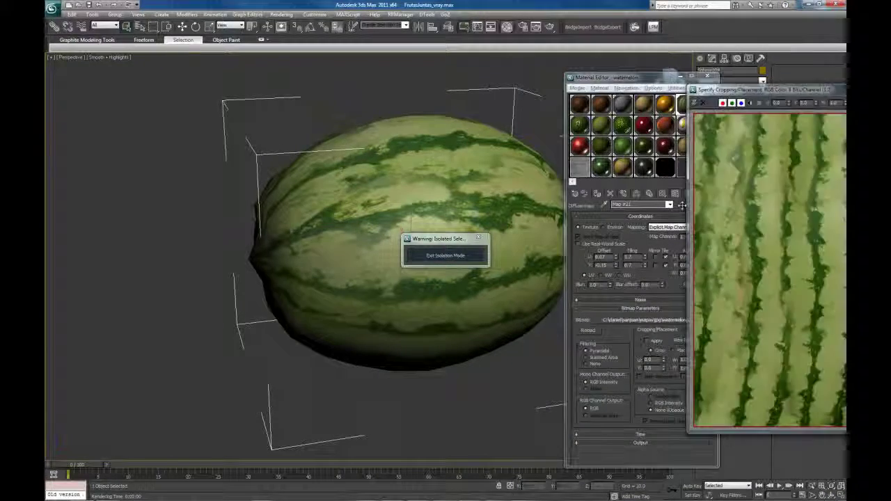
pyautogui.moveTo(759, 92); pyautogui.dragTo(343, 113)
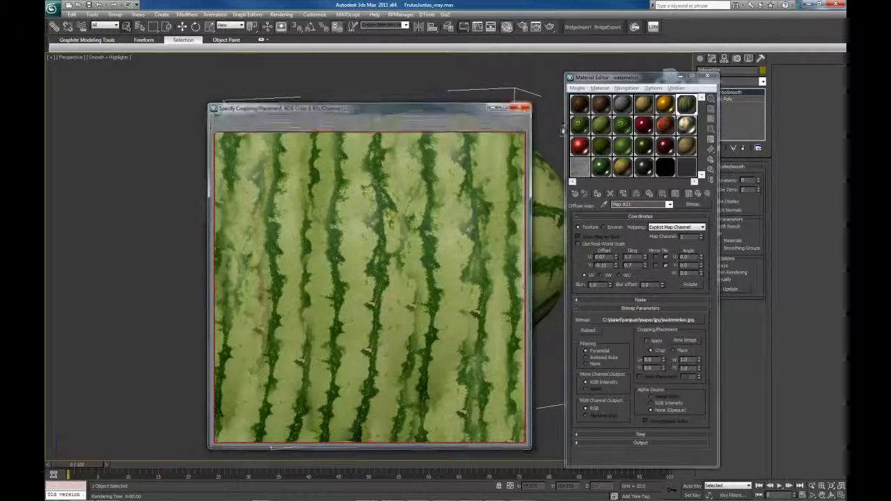
pyautogui.click(528, 106)
# - Inspect the watermelon material's reflection colour, BRDF settings and map slots without changing them
pyautogui.click(698, 194)
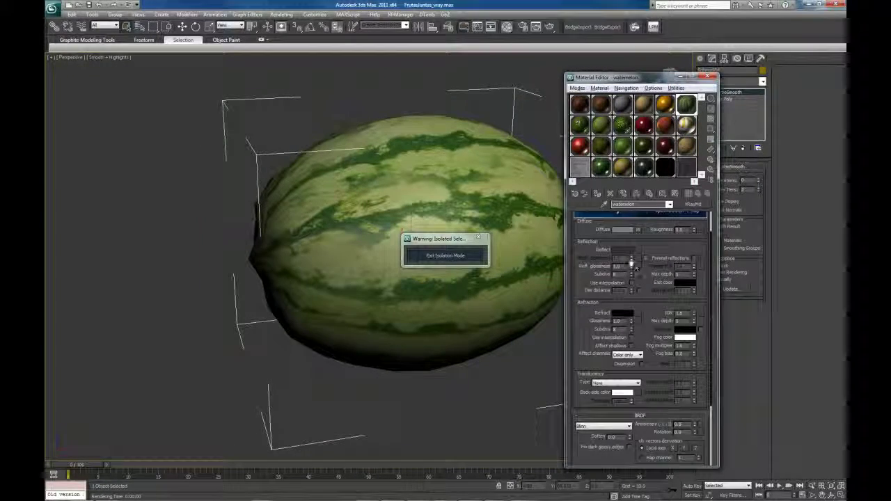
pyautogui.click(626, 251)
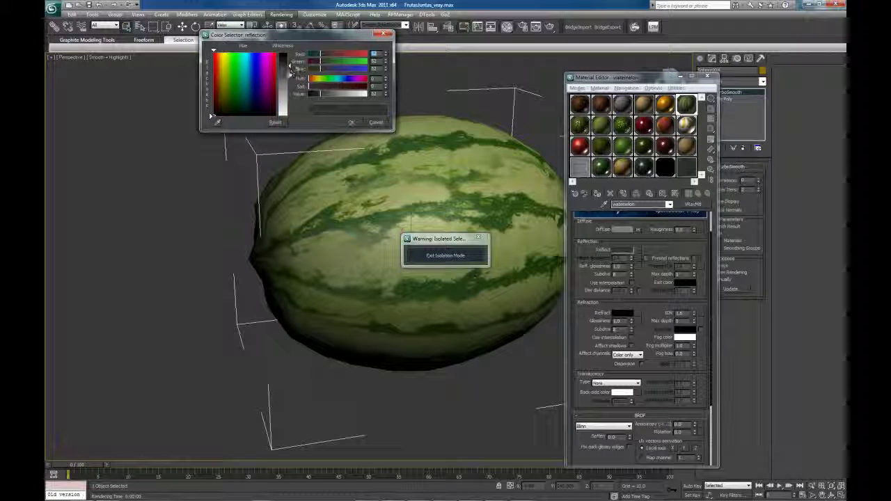
pyautogui.click(352, 123)
pyautogui.scroll(-3, 649, 342)
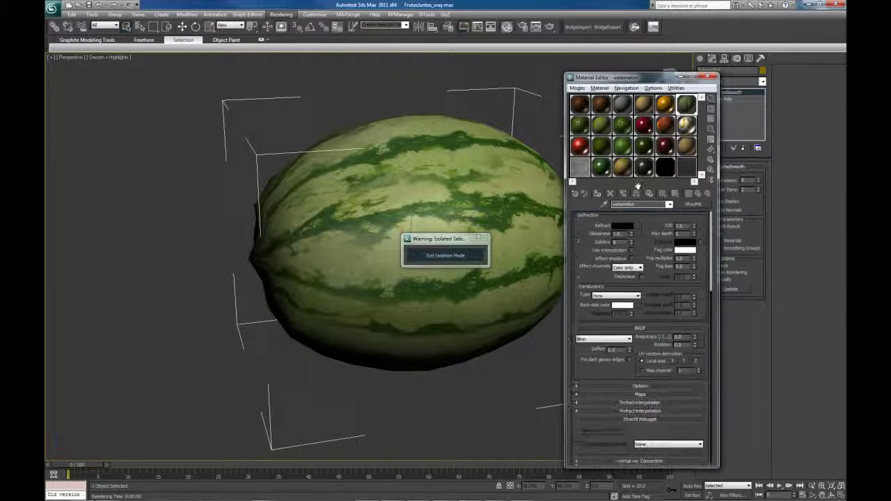
pyautogui.scroll(-3, 648, 399)
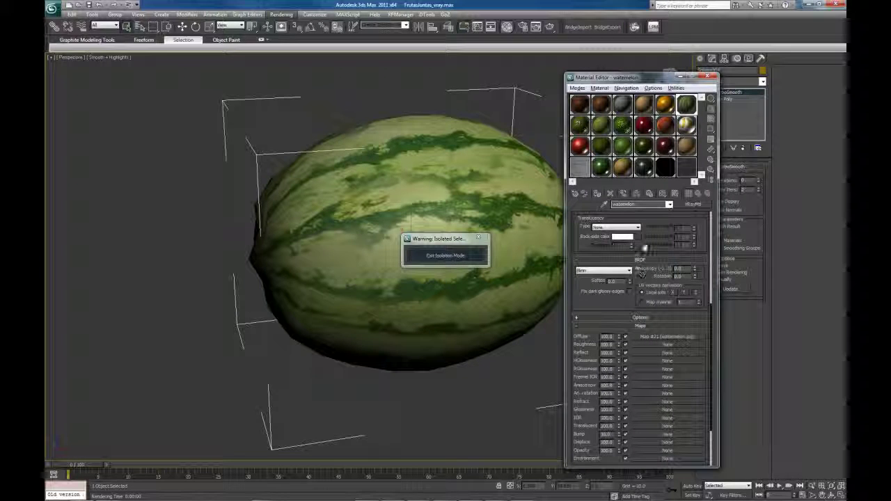
pyautogui.scroll(6, 626, 285)
# - Select the isolated watermelon with the Move tool and render the perspective view
pyautogui.click(354, 63)
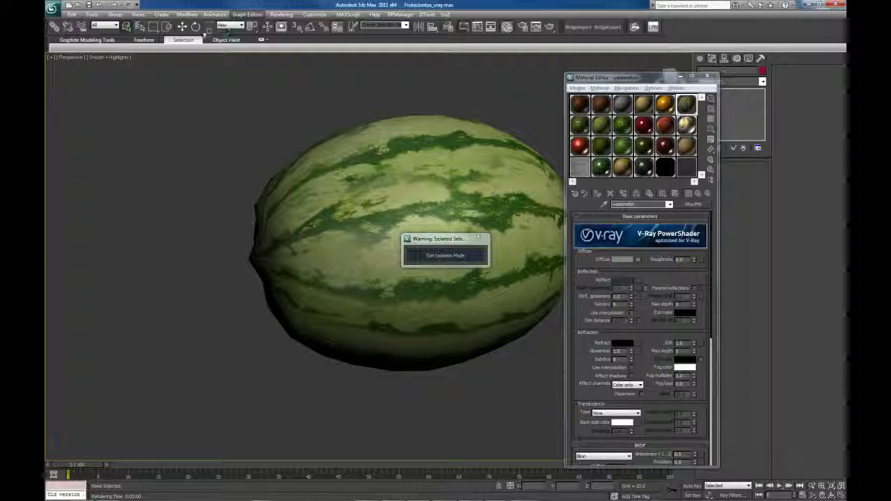
pyautogui.click(182, 27)
pyautogui.click(343, 136)
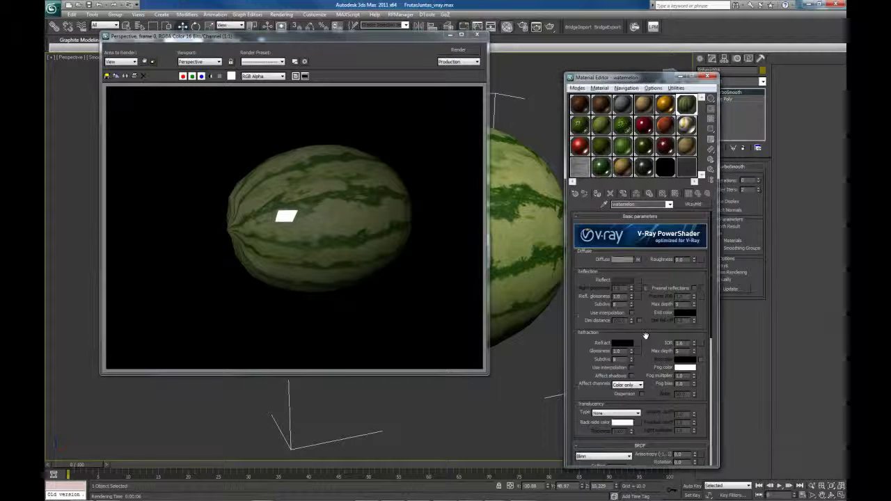
# - Review the watermelon material's parameters and maps, and place the striped watermelon reference photo beside the render for comparison
pyautogui.moveTo(646, 336); pyautogui.dragTo(645, 318)
pyautogui.scroll(-6, 646, 318)
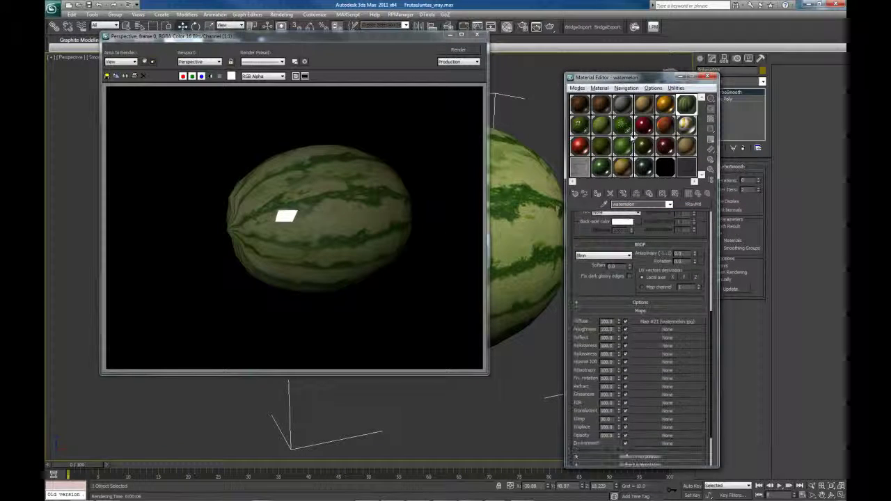
pyautogui.scroll(7, 651, 275)
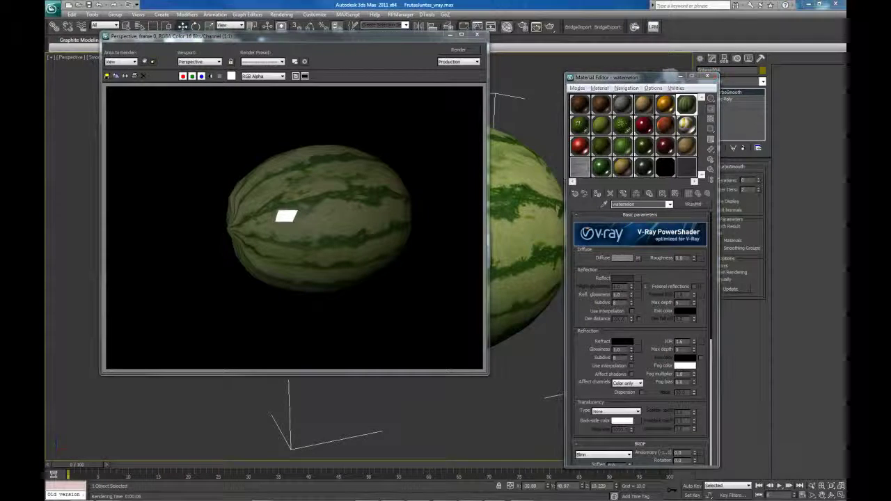
pyautogui.hotkey('alt', 'Tab')
pyautogui.moveTo(411, 84); pyautogui.dragTo(734, 57)
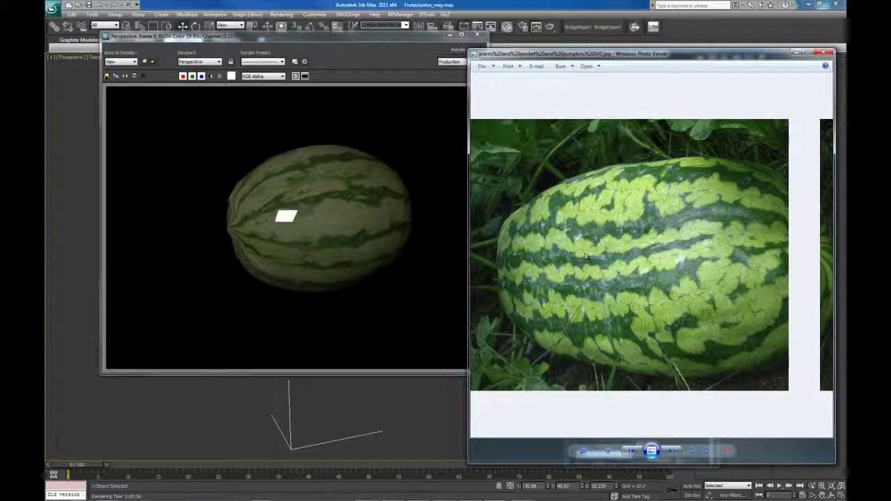
# - Load watermelon_s.jpg from the project's jpg maps folder as a bitmap for the watermelon material's reflection glossiness
pyautogui.moveTo(681, 57); pyautogui.dragTo(46, 115)
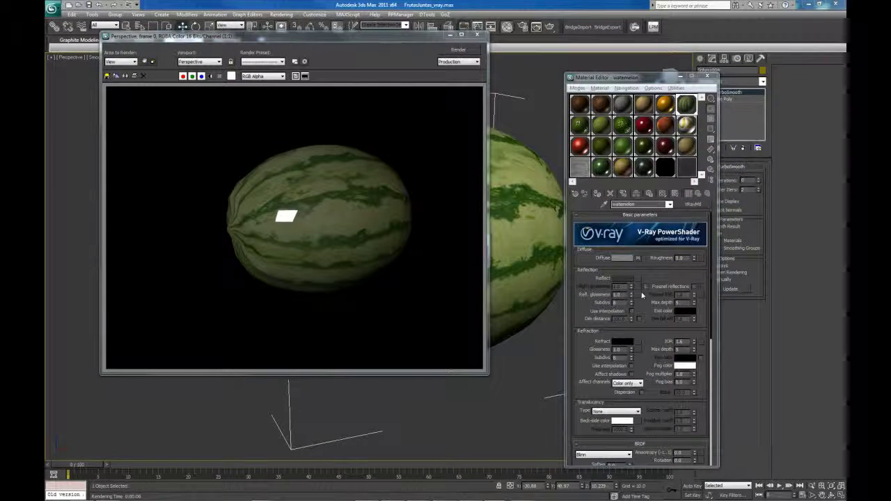
pyautogui.click(638, 296)
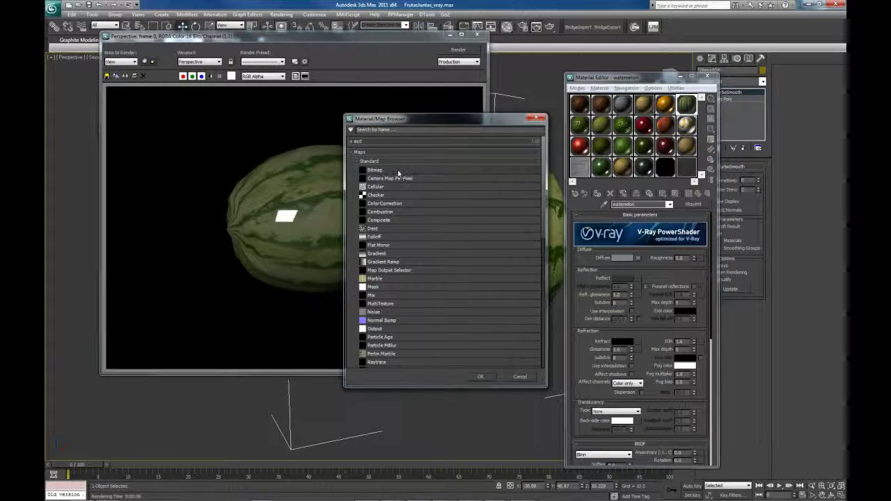
pyautogui.doubleClick(394, 172)
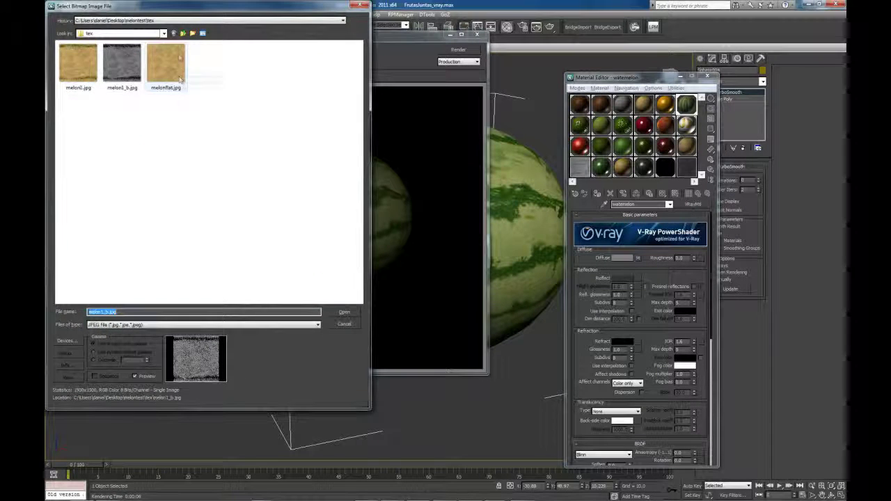
pyautogui.click(182, 34)
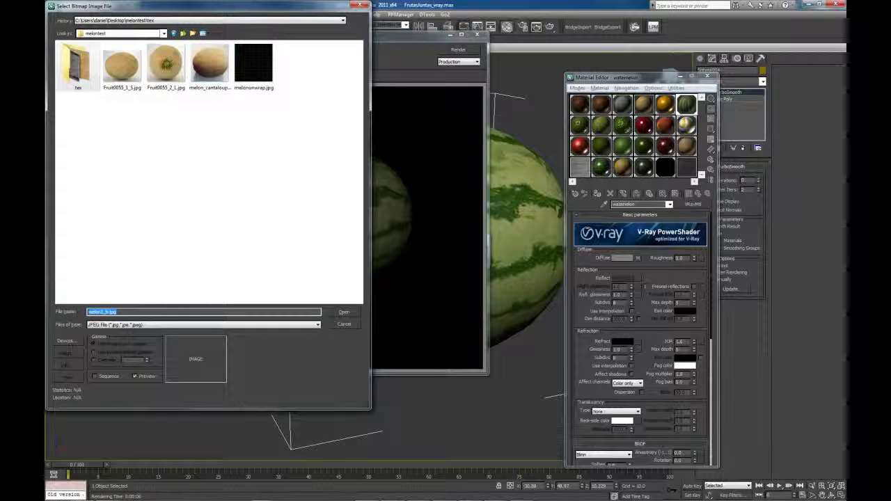
pyautogui.click(172, 21)
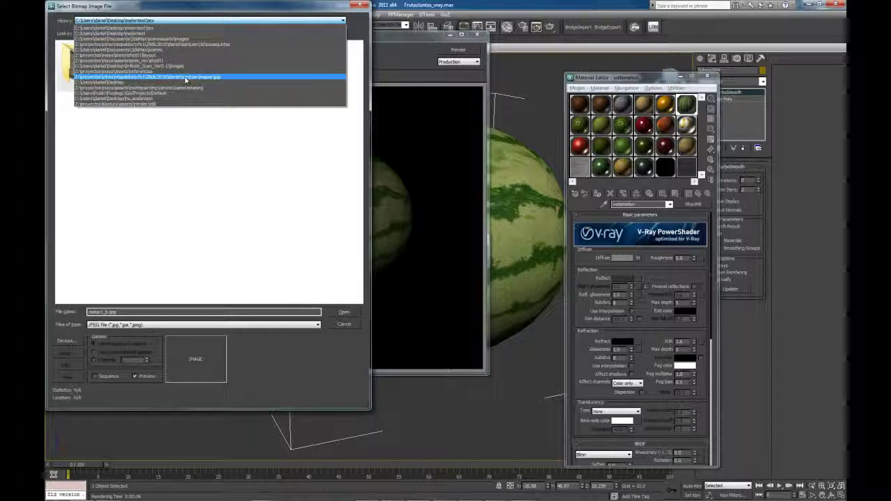
pyautogui.click(174, 76)
pyautogui.click(291, 191)
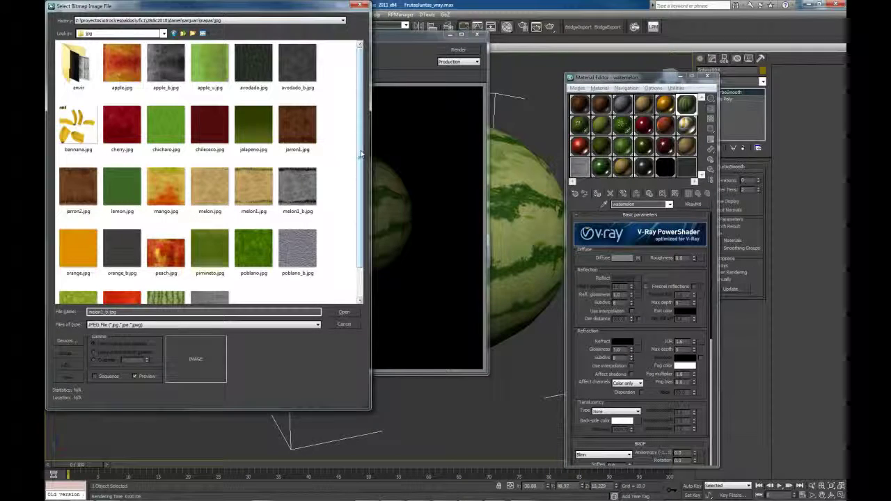
pyautogui.moveTo(359, 152); pyautogui.dragTo(360, 185)
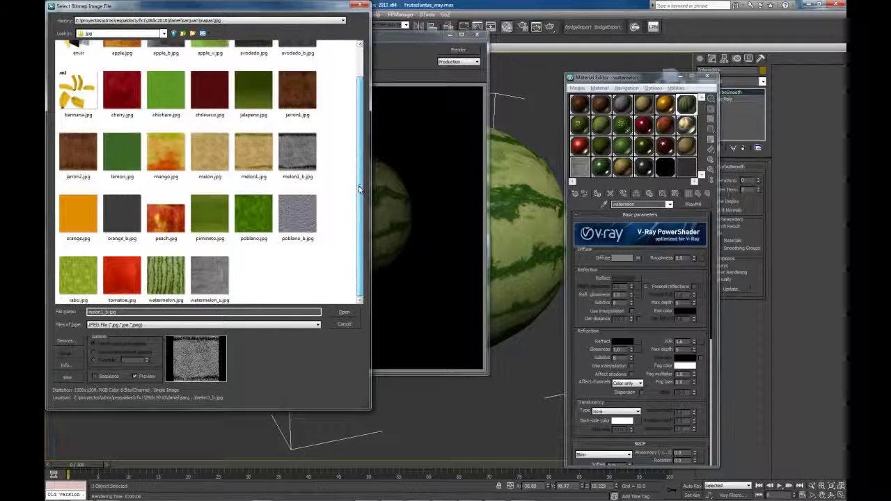
pyautogui.doubleClick(212, 278)
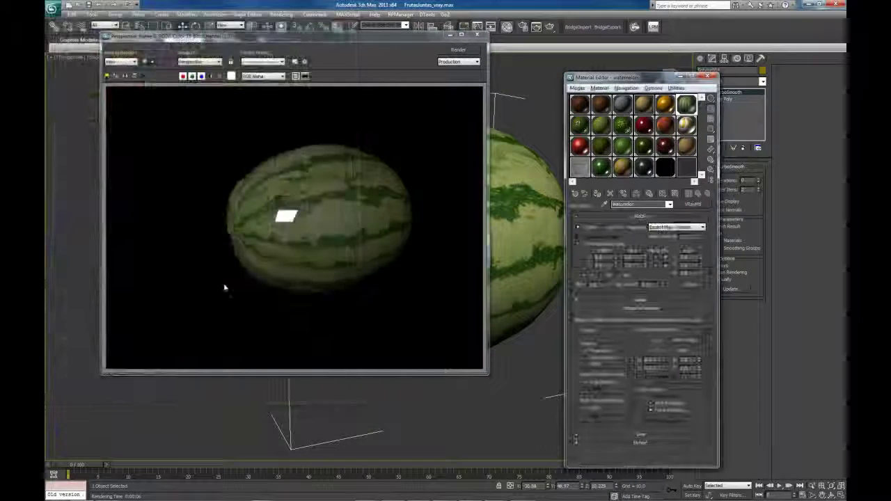
# - Preview the watermelon_s.jpg glossiness bitmap at large size and close the preview
pyautogui.click(696, 340)
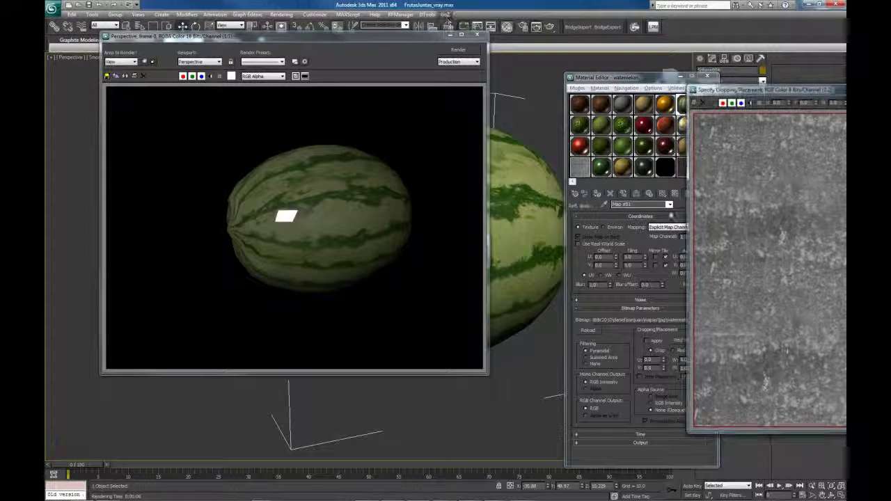
pyautogui.moveTo(748, 88); pyautogui.dragTo(477, 73)
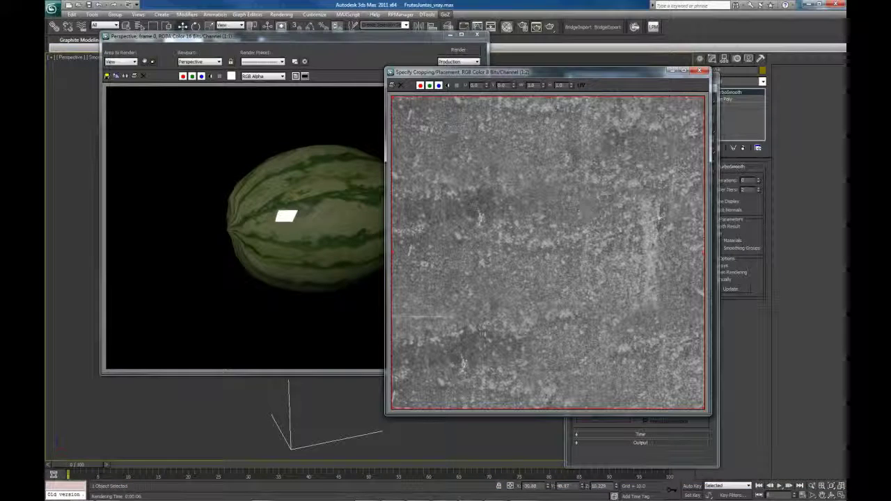
pyautogui.click(700, 72)
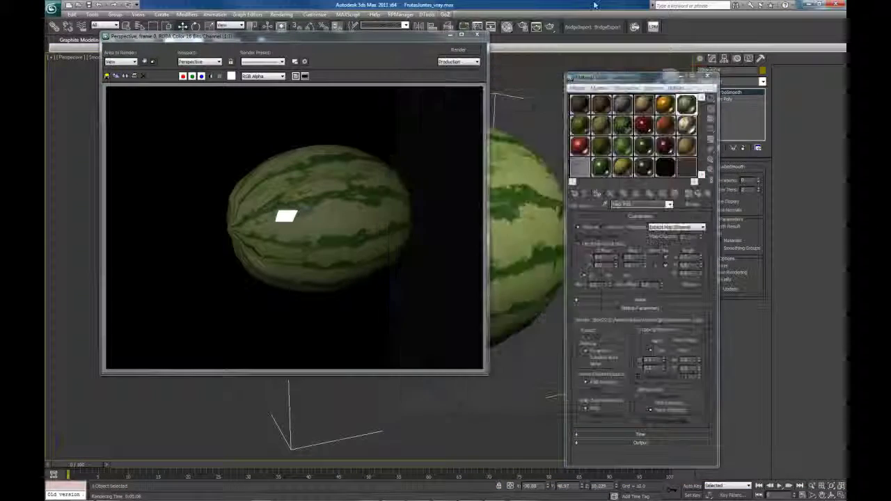
# - Render the perspective view and enlarge the rendered image around the highlight on the watermelon's skin
pyautogui.hotkey('shift', 'q')
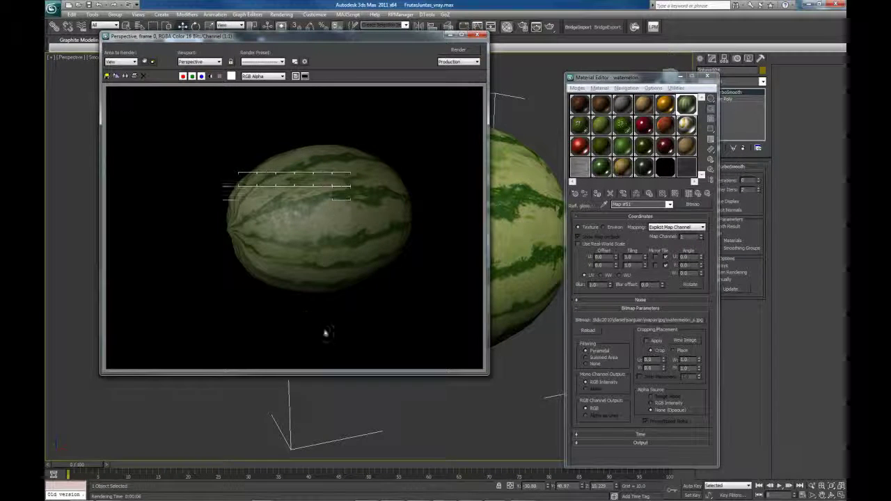
pyautogui.scroll(1, 315, 242)
pyautogui.moveTo(297, 177); pyautogui.dragTo(302, 251, button='middle')
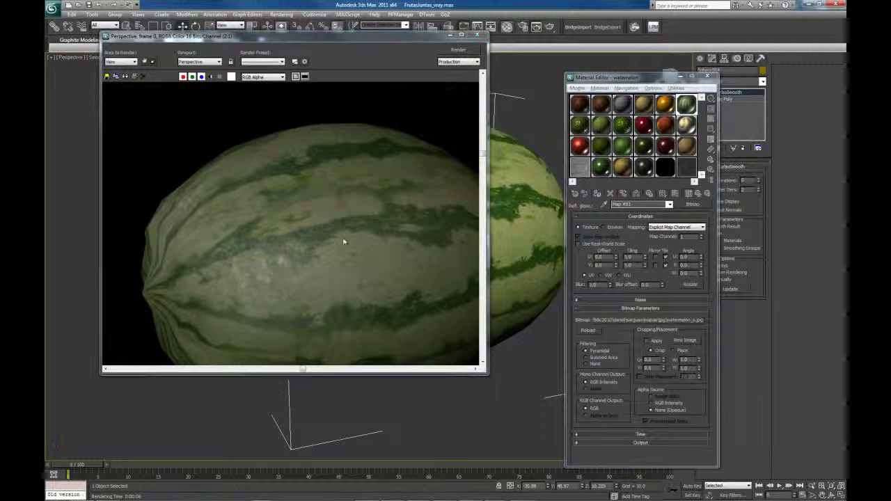
# - Compare the rendered highlight with the striped watermelon reference photo and with the glossiness bitmap
pyautogui.moveTo(470, 498)
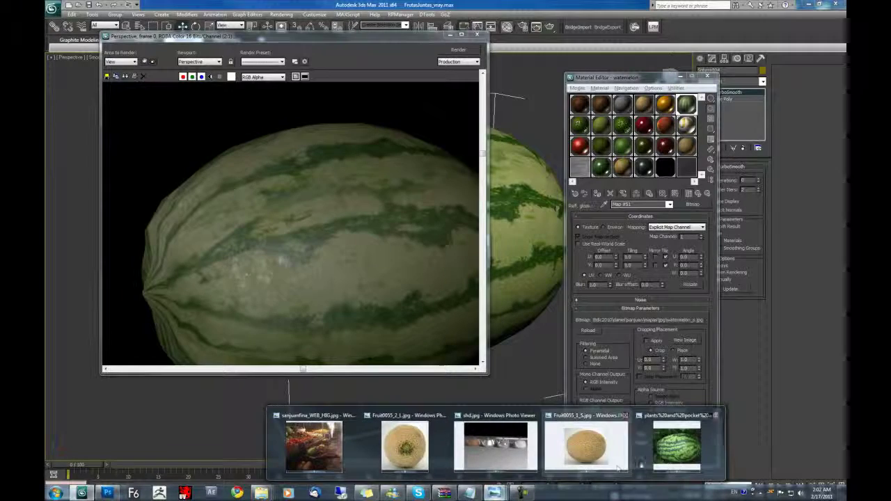
pyautogui.moveTo(845, 66); pyautogui.dragTo(670, 47)
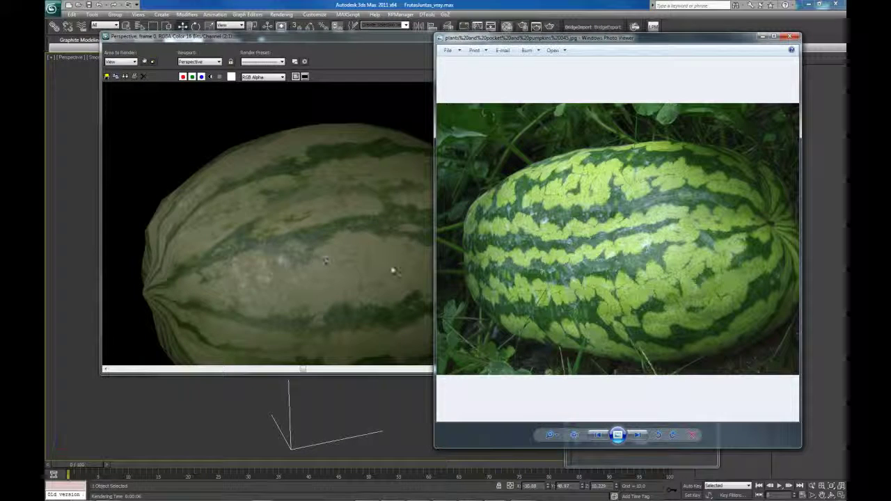
pyautogui.click(789, 36)
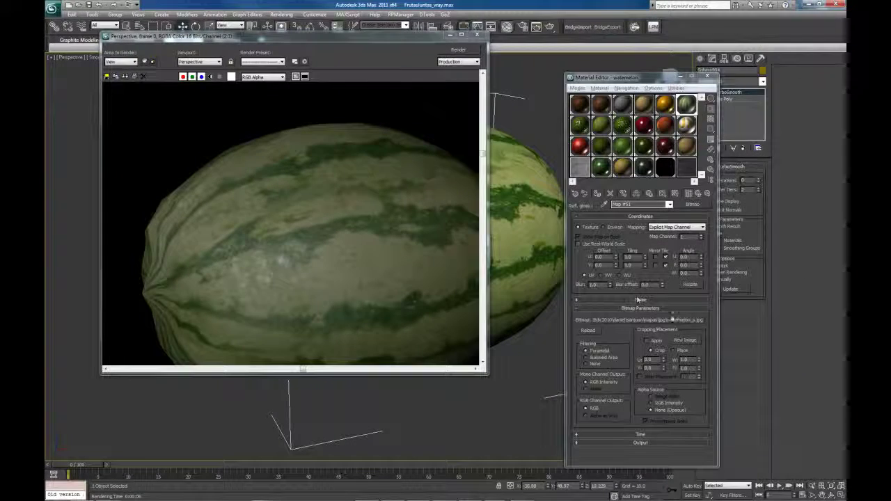
pyautogui.click(681, 341)
pyautogui.moveTo(741, 79); pyautogui.dragTo(536, 28)
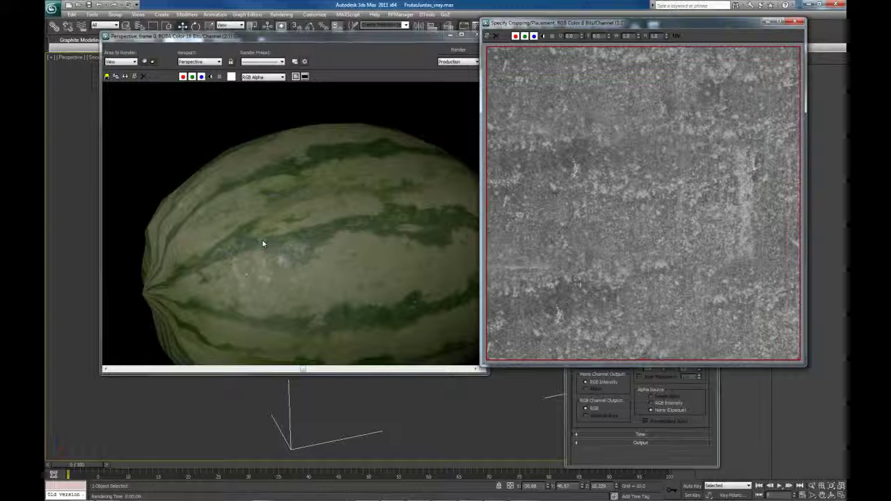
pyautogui.click(796, 22)
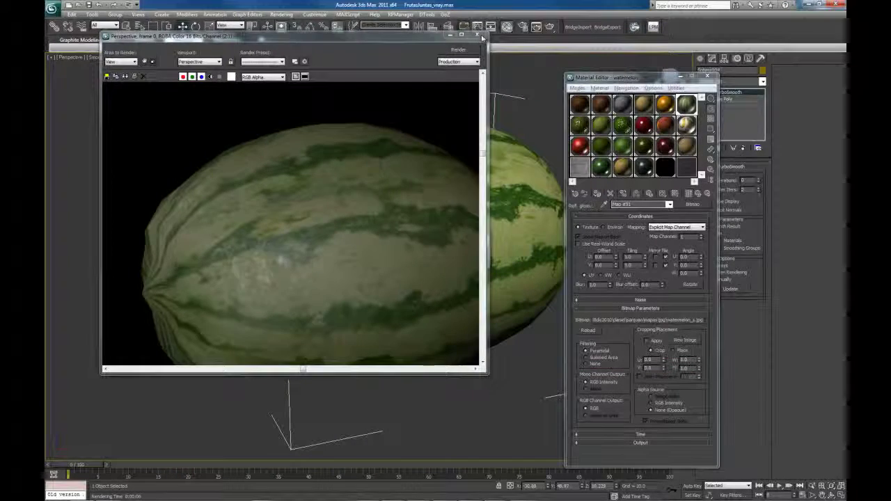
# - Deselect the watermelon and render it from a different viewing angle that shows its end
pyautogui.click(478, 34)
pyautogui.click(515, 91)
pyautogui.keyDown('alt'); pyautogui.moveTo(515, 94); pyautogui.dragTo(455, 108, button='middle'); pyautogui.keyUp('alt')
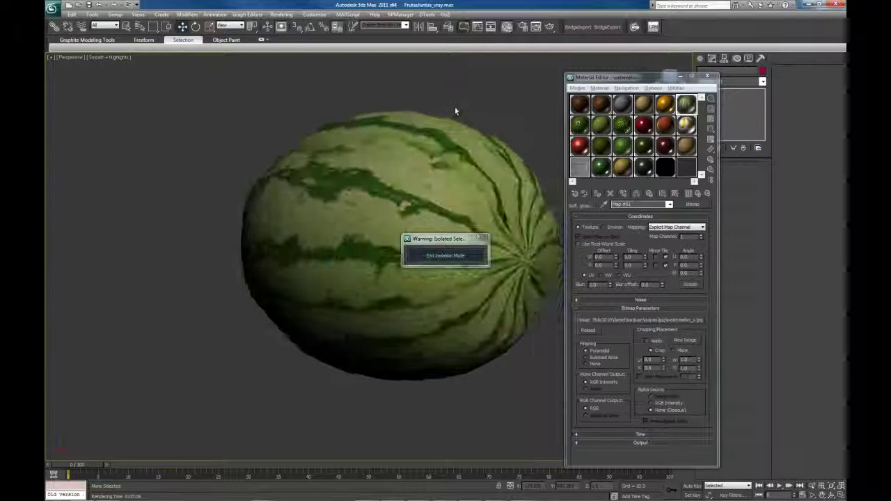
pyautogui.hotkey('shift', 'q')
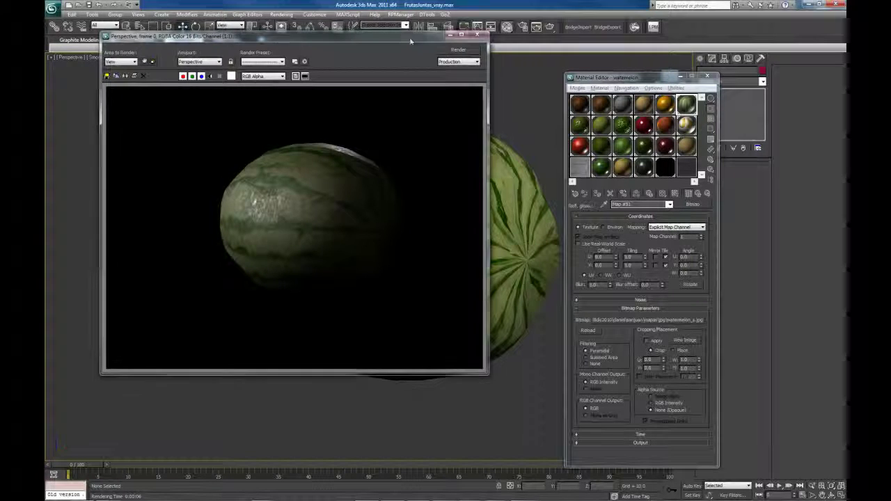
# - Exit isolation mode to bring back all the fruit, and select the cantaloupe
pyautogui.moveTo(412, 41); pyautogui.dragTo(316, 56)
pyautogui.click(465, 257)
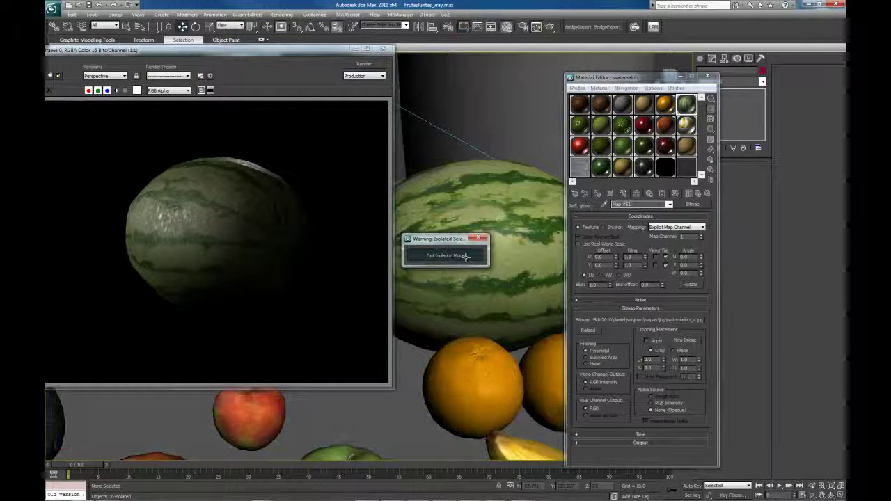
pyautogui.moveTo(473, 407); pyautogui.dragTo(494, 356, button='middle')
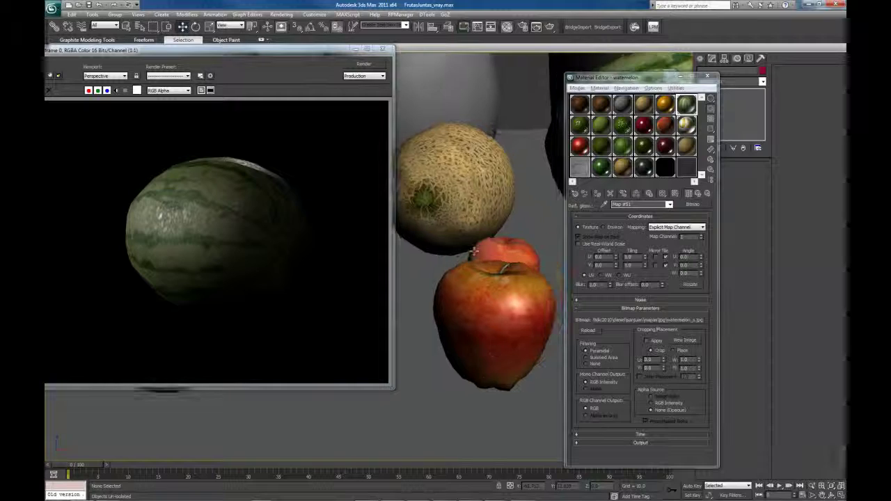
pyautogui.click(484, 198)
pyautogui.keyDown('alt'); pyautogui.moveTo(485, 202); pyautogui.dragTo(505, 276, button='middle'); pyautogui.keyUp('alt')
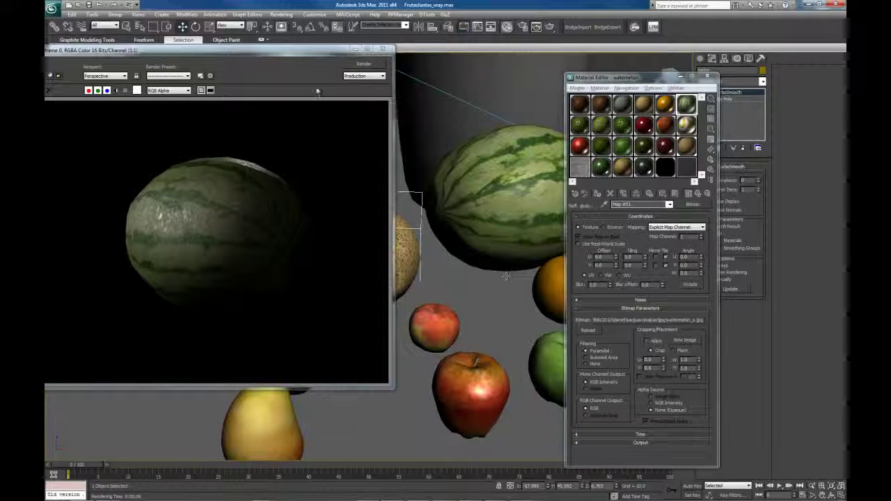
# - Set the render window aside and examine the textured fruit around the cantaloupe and watermelon in the viewport
pyautogui.moveTo(304, 51); pyautogui.dragTo(240, 14)
pyautogui.moveTo(427, 201); pyautogui.dragTo(501, 189, button='middle')
pyautogui.moveTo(462, 329); pyautogui.dragTo(450, 292, button='middle')
pyautogui.moveTo(525, 314); pyautogui.dragTo(402, 347, button='middle')
pyautogui.moveTo(465, 381); pyautogui.dragTo(387, 353, button='middle')
pyautogui.moveTo(555, 277); pyautogui.dragTo(434, 380, button='middle')
pyautogui.moveTo(546, 346)
pyautogui.mouseDown(button='middle')
pyautogui.moveTo(513, 299)
pyautogui.moveTo(412, 235)
pyautogui.moveTo(430, 253)
pyautogui.moveTo(462, 251)
pyautogui.mouseUp(button='middle')
pyautogui.moveTo(348, 294)
pyautogui.mouseDown(button='middle')
pyautogui.moveTo(439, 289)
pyautogui.moveTo(561, 303)
pyautogui.mouseUp(button='middle')
pyautogui.moveTo(369, 347); pyautogui.dragTo(417, 346, button='middle')
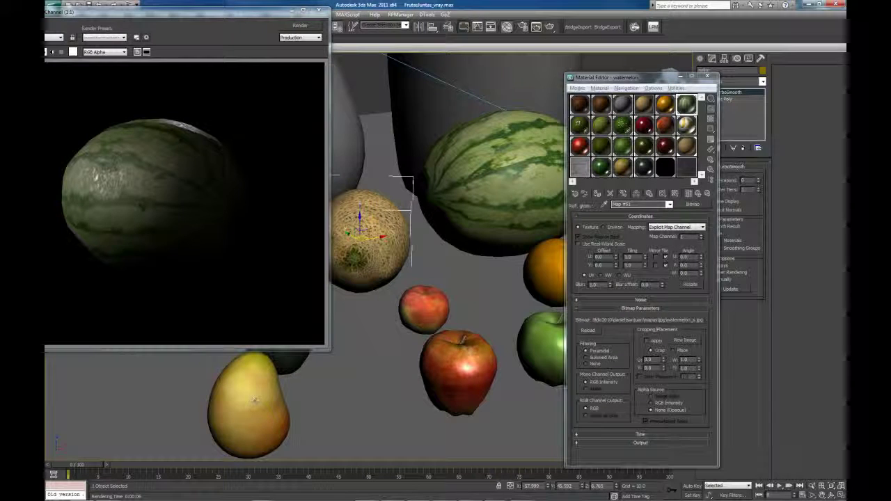
pyautogui.moveTo(283, 404); pyautogui.dragTo(399, 372, button='middle')
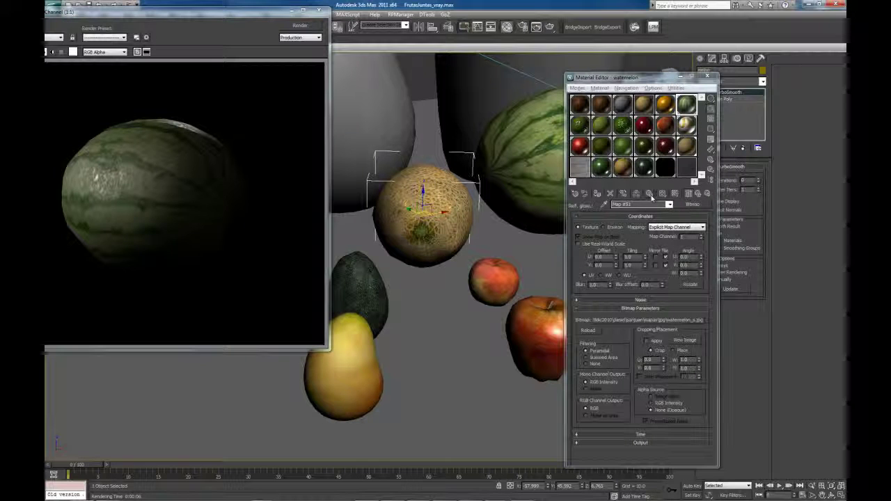
# - Pick the mango's material from the scene into the sample slot holding the grey PISO material
pyautogui.click(624, 105)
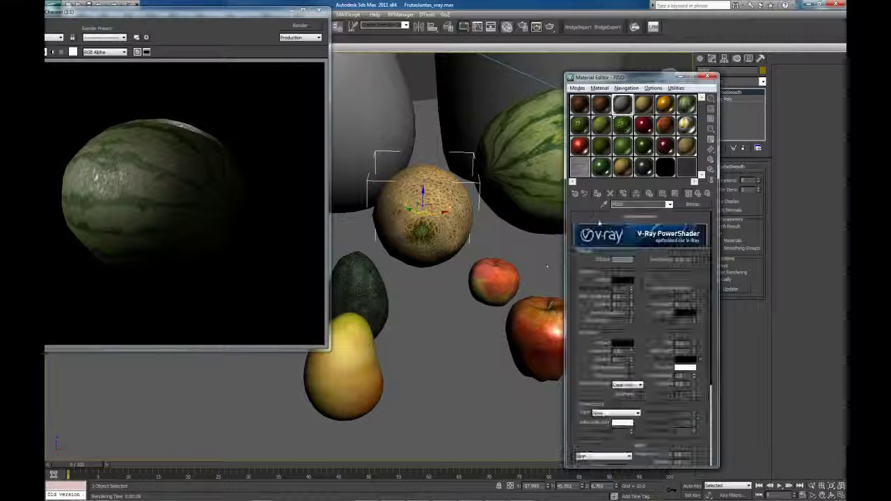
pyautogui.click(348, 359)
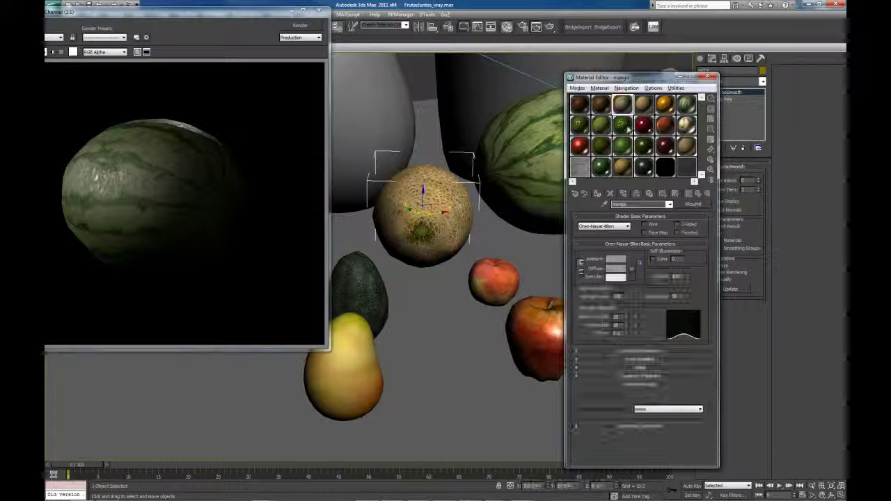
pyautogui.moveTo(483, 334); pyautogui.dragTo(456, 353, button='middle')
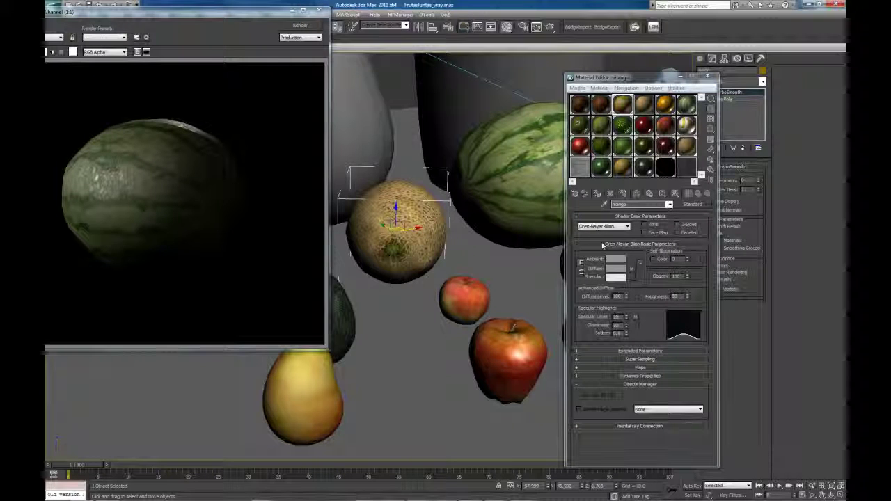
# - Review the mango material's shader types, keeping Oren-Nayar-Blinn, and inspect its enlarged sample preview
pyautogui.click(627, 226)
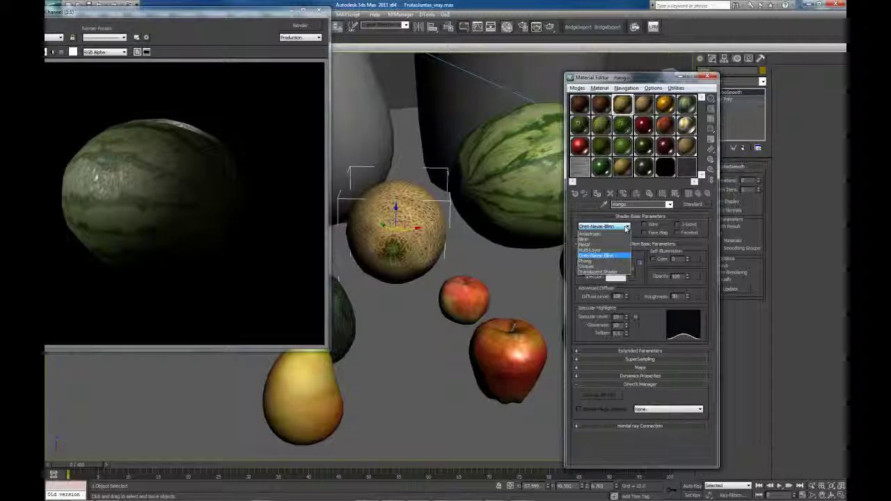
pyautogui.click(606, 256)
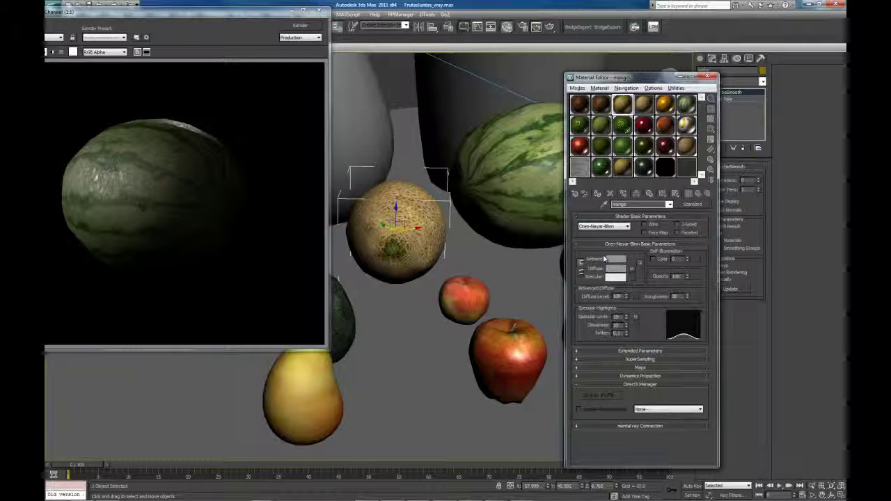
pyautogui.doubleClick(622, 167)
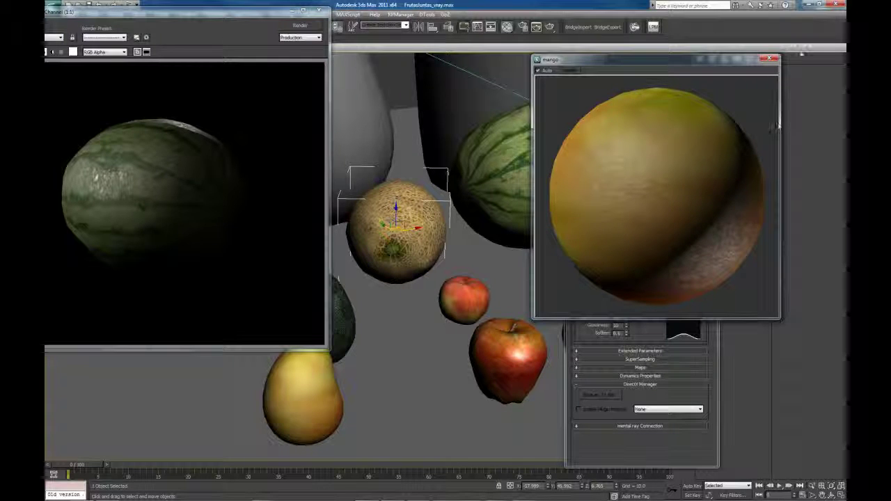
pyautogui.click(768, 59)
# - Select the front orange and pick its material from the scene into the active mango sample slot
pyautogui.moveTo(480, 261); pyautogui.dragTo(352, 274, button='middle')
pyautogui.click(485, 275)
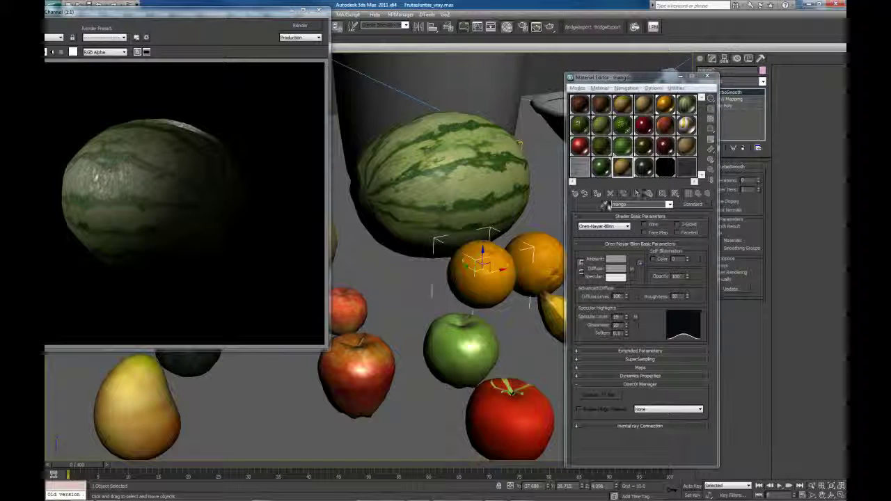
pyautogui.click(605, 204)
pyautogui.click(482, 271)
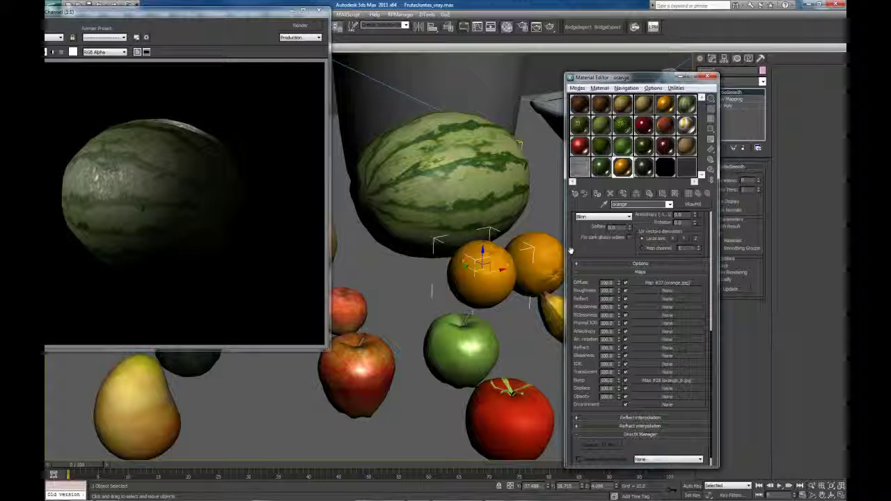
# - Review the orange material's map slots, reflection glossiness and BRDF settings, and bring the render window back into view
pyautogui.moveTo(608, 269); pyautogui.dragTo(631, 371)
pyautogui.moveTo(645, 239); pyautogui.dragTo(646, 323)
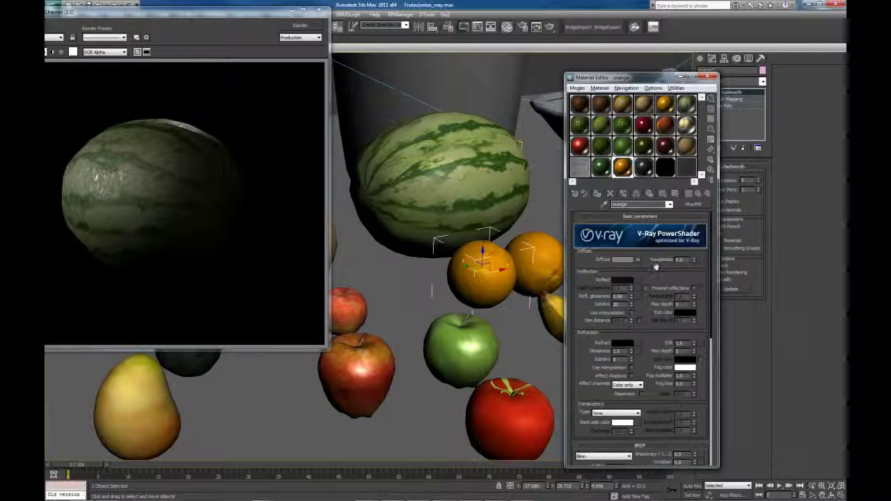
pyautogui.moveTo(651, 274); pyautogui.dragTo(652, 234)
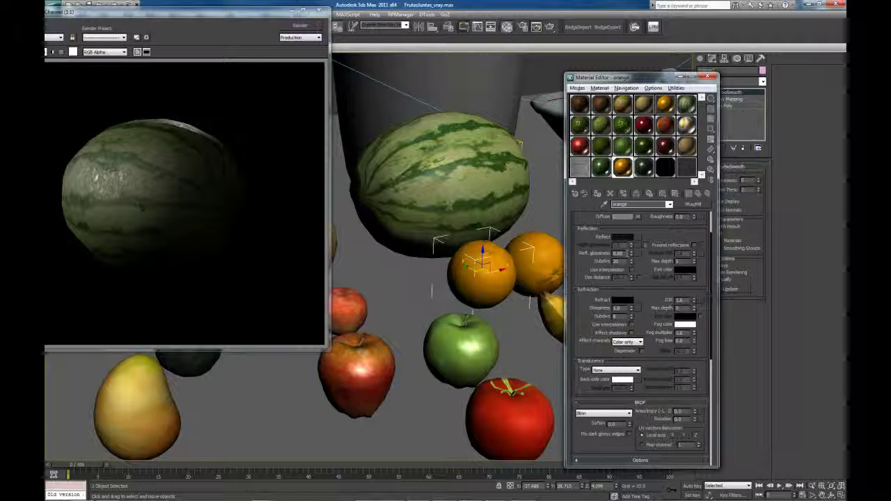
pyautogui.doubleClick(618, 252)
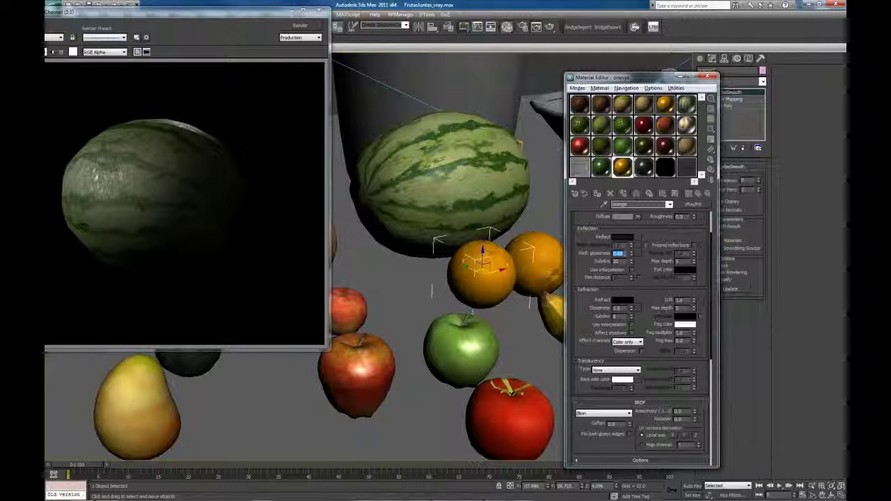
pyautogui.moveTo(495, 276); pyautogui.dragTo(493, 303, button='middle')
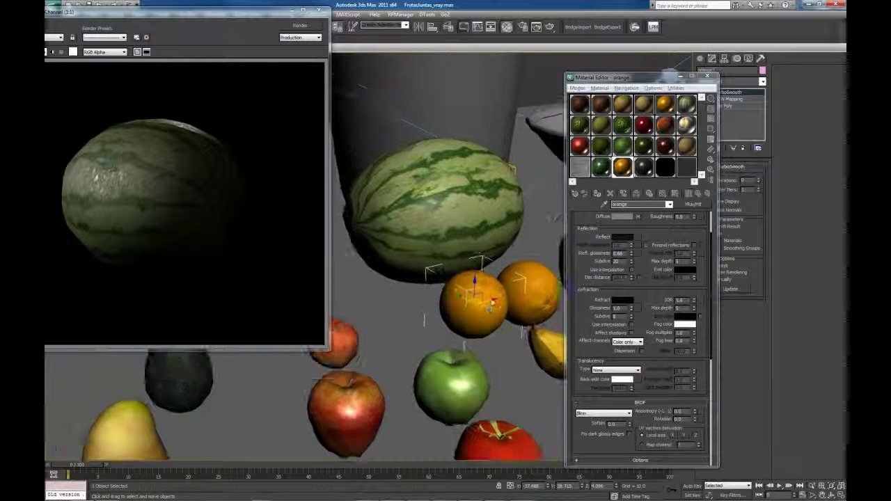
pyautogui.moveTo(239, 12); pyautogui.dragTo(466, 82)
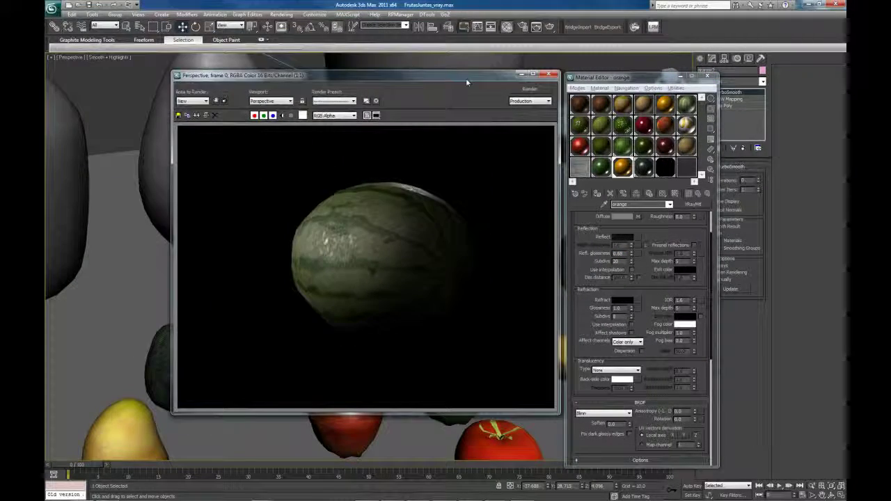